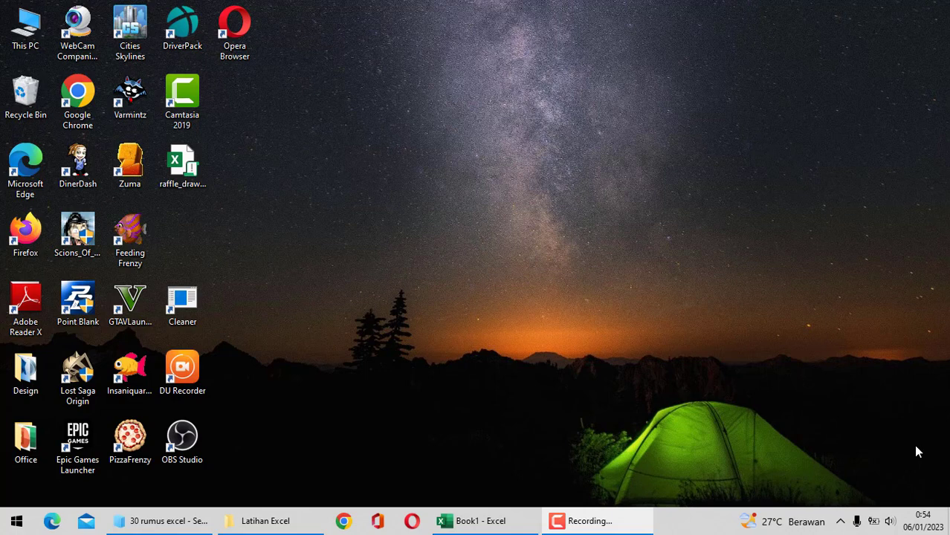
Step: Launch File Explorer from Windows Start search by typing 'e'
key("super")
type("r")
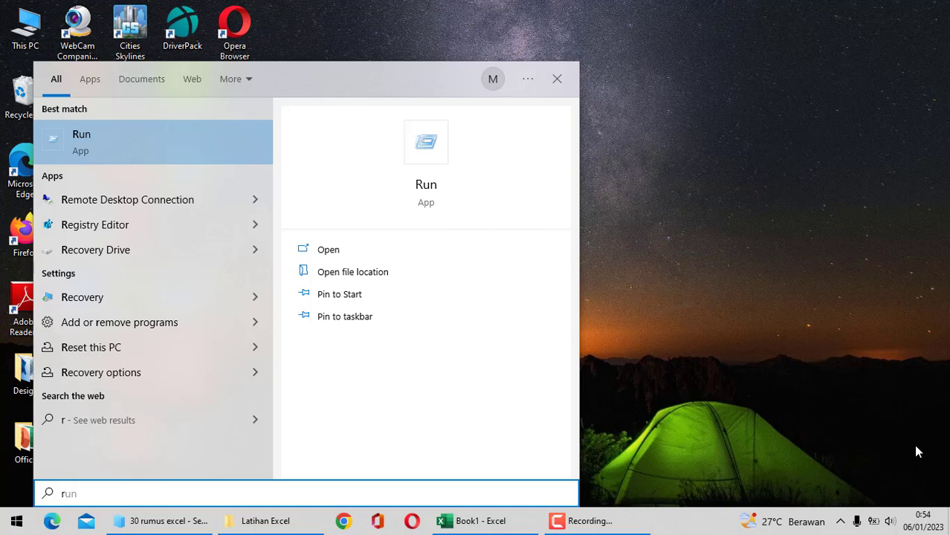
key("BackSpace")
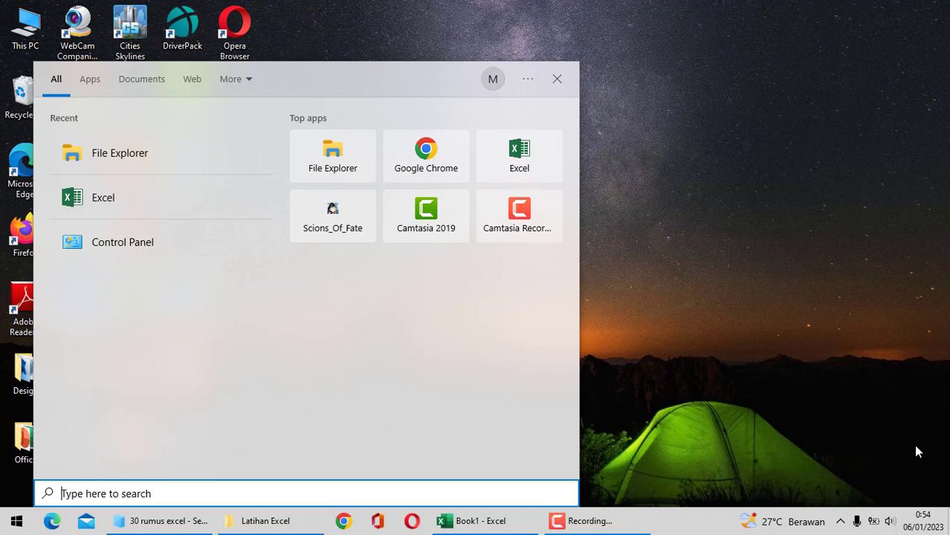
type("e:")
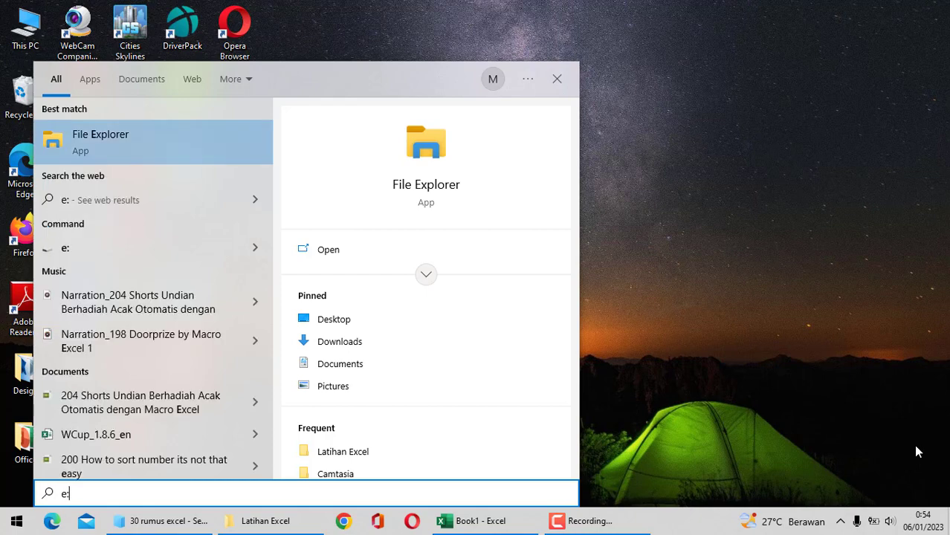
key("Return")
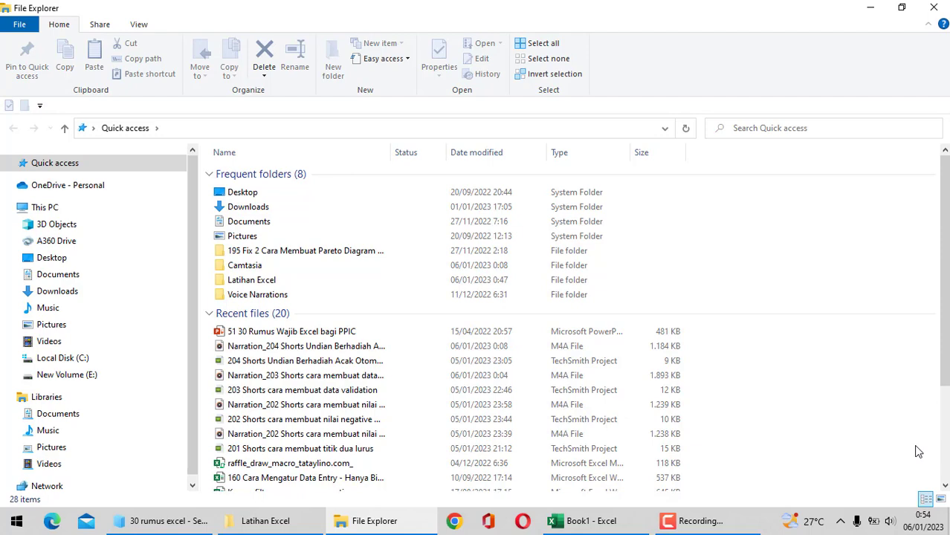
key("Down")
key("Down")
key("Down")
key("Down")
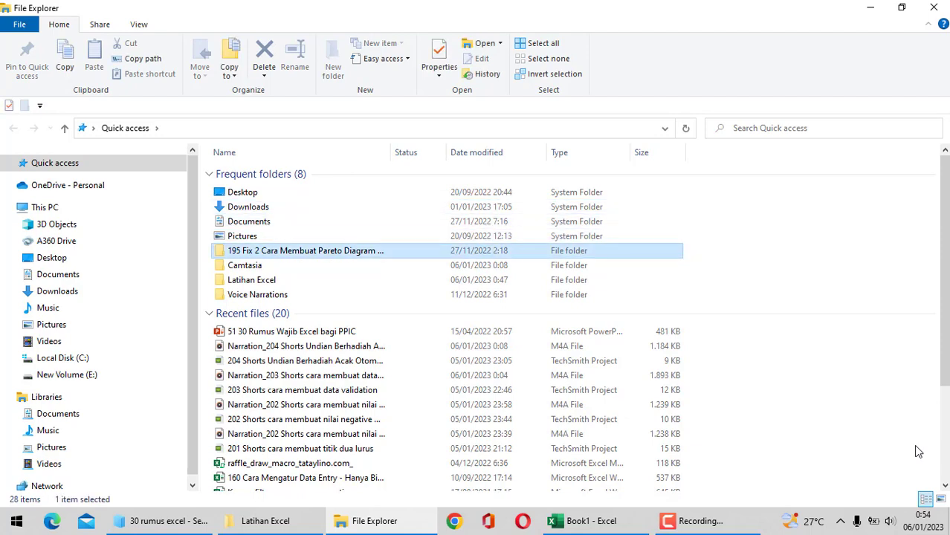
key("Down")
key("Down")
key("Down")
key("Down")
key("Down")
key("Down")
key("Down")
key("Down")
key("Up")
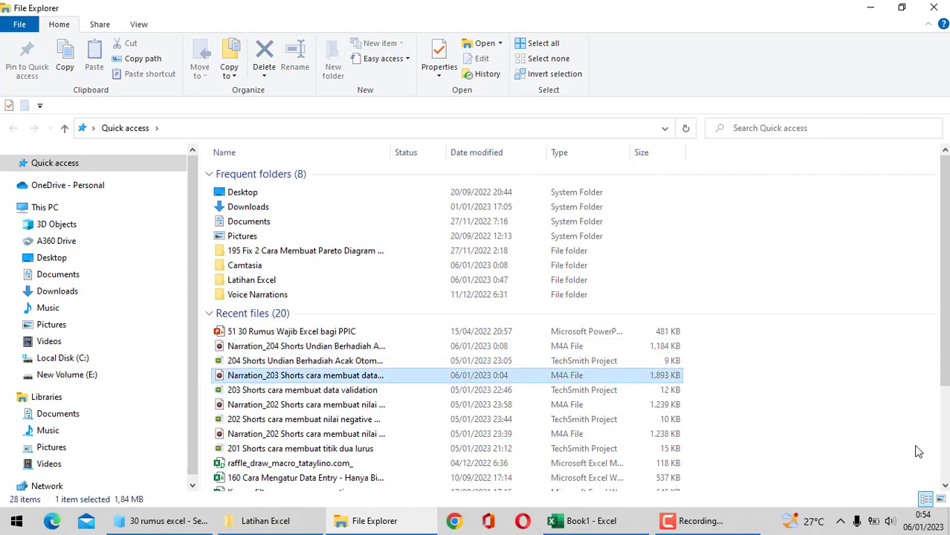
key("Up")
key("Up")
key("Up")
key("Up")
key("Up")
key("Up")
key("Up")
key("Down")
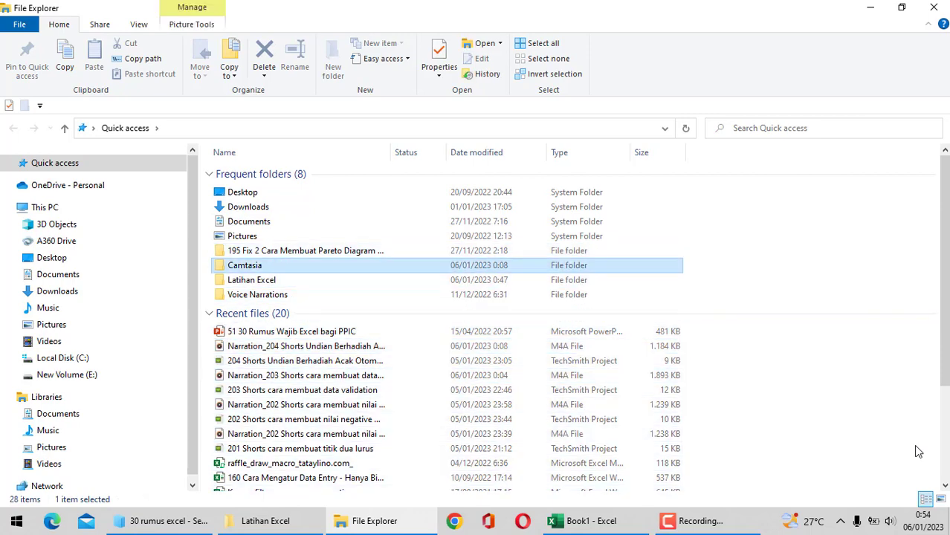
key("Down")
key("Down")
key("Down")
key("Down")
key("Down")
key("Down")
key("Down")
key("Down")
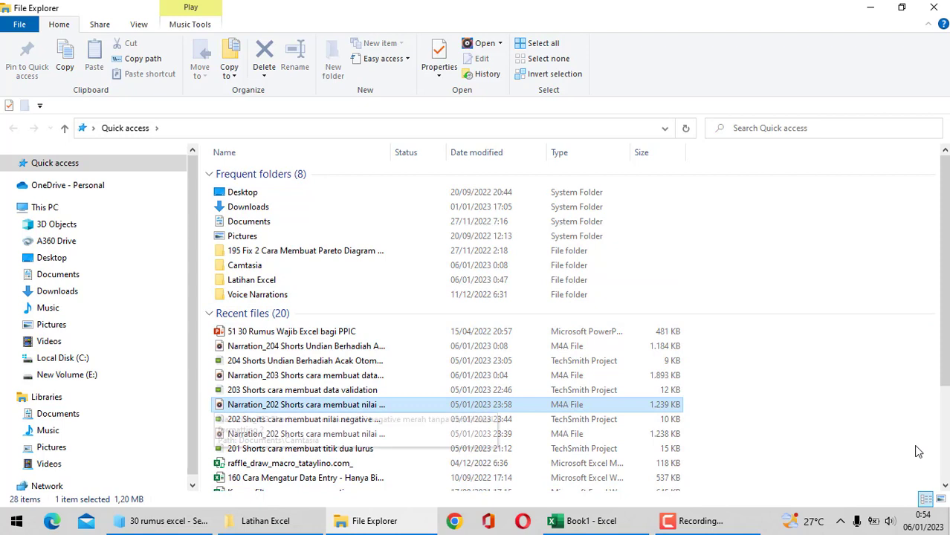
key("Down")
key("Up")
key("Up")
key("Up")
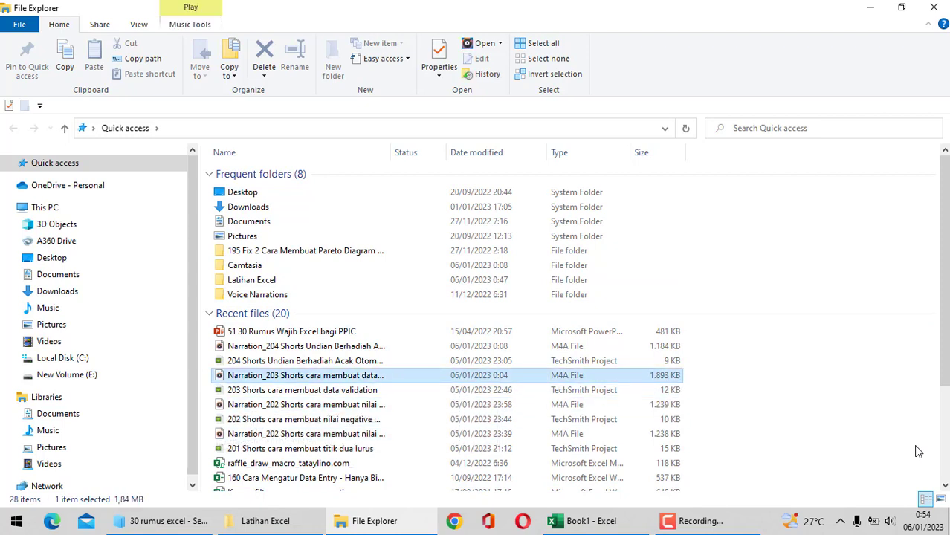
key("Up")
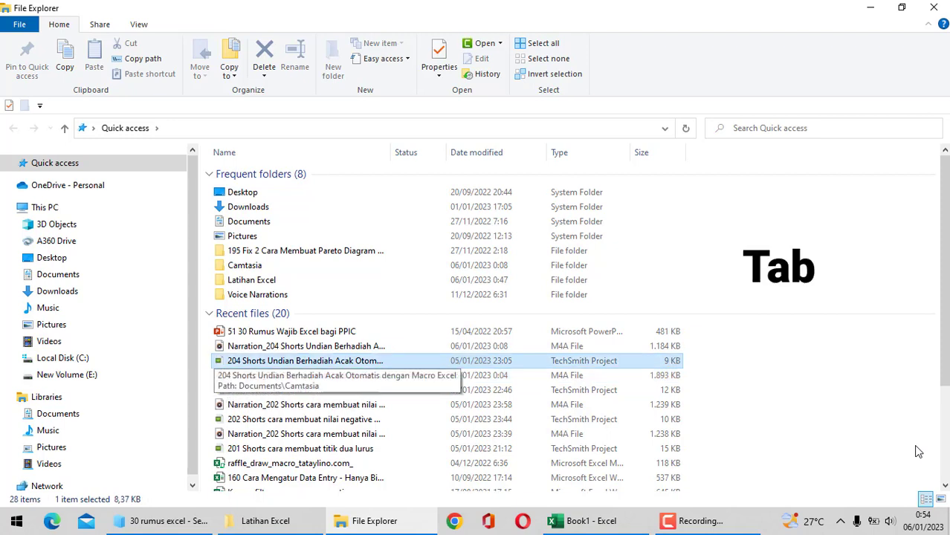
key("Tab")
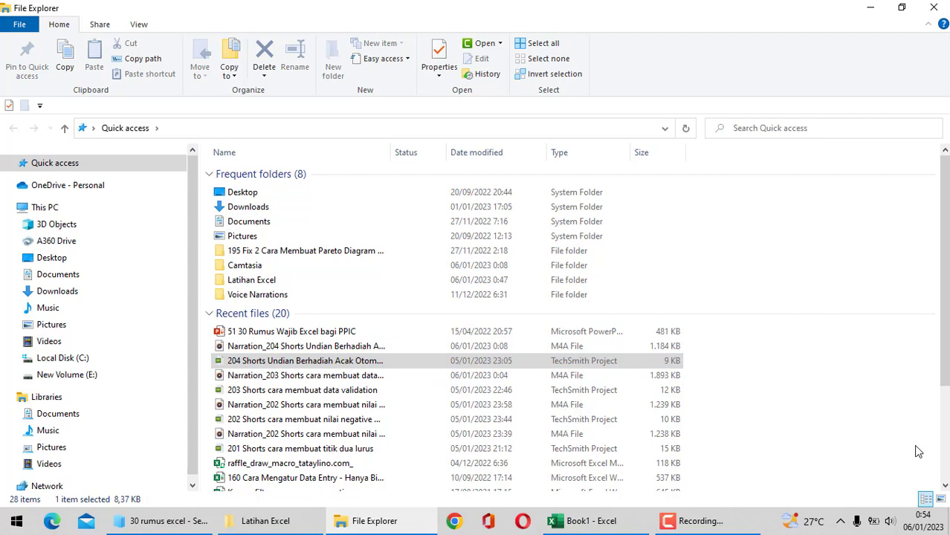
key("Tab")
key("Tab")
key("Right")
key("Down")
key("Down")
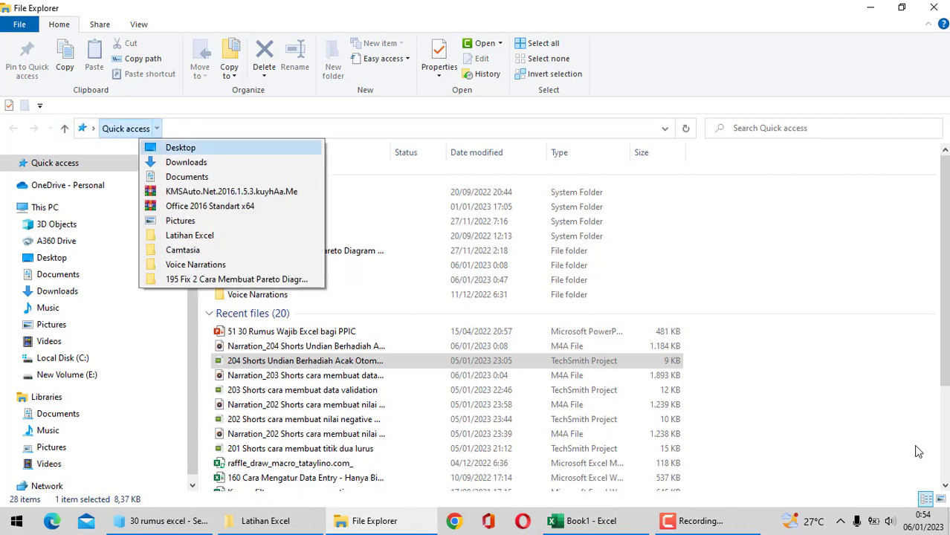
key("Up")
key("Escape")
key("Tab")
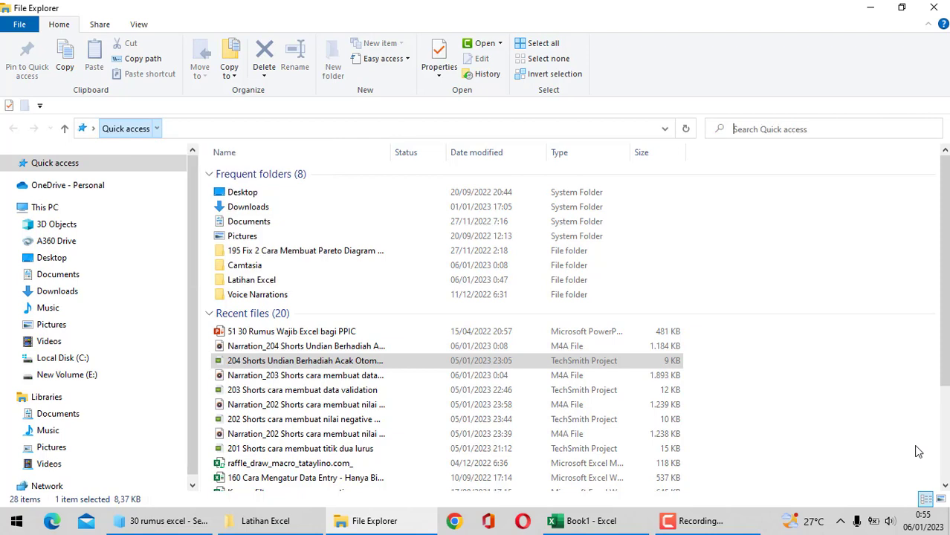
key("Tab")
key("Down")
key("Down")
key("Down")
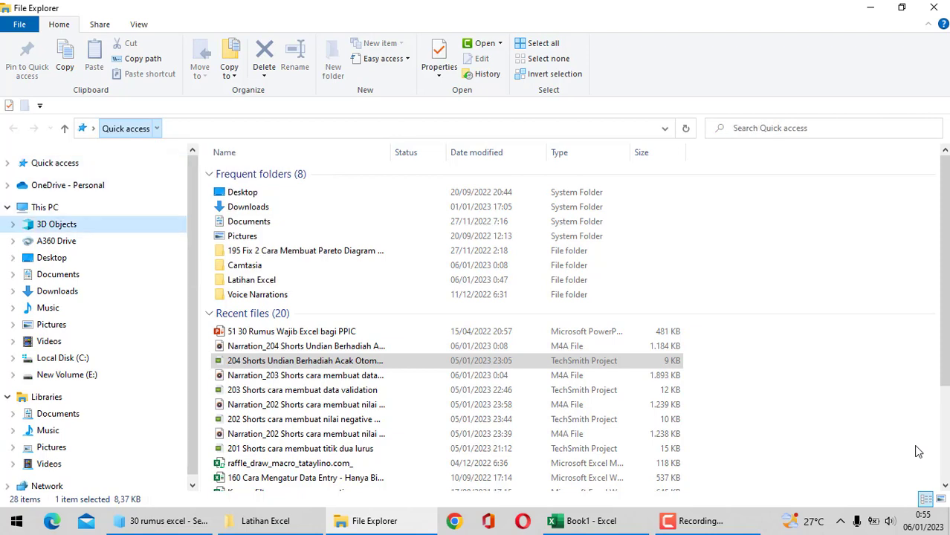
key("Down")
key("Down")
key("Down")
key("Down")
key("Down")
key("Down")
key("Down")
key("Down")
key("Down")
key("Down")
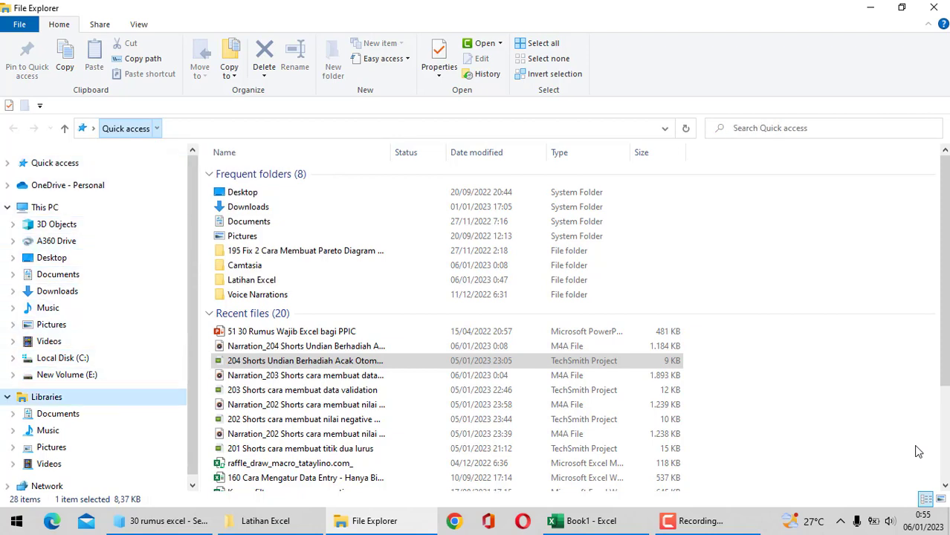
key("Down")
key("Down")
key("Up")
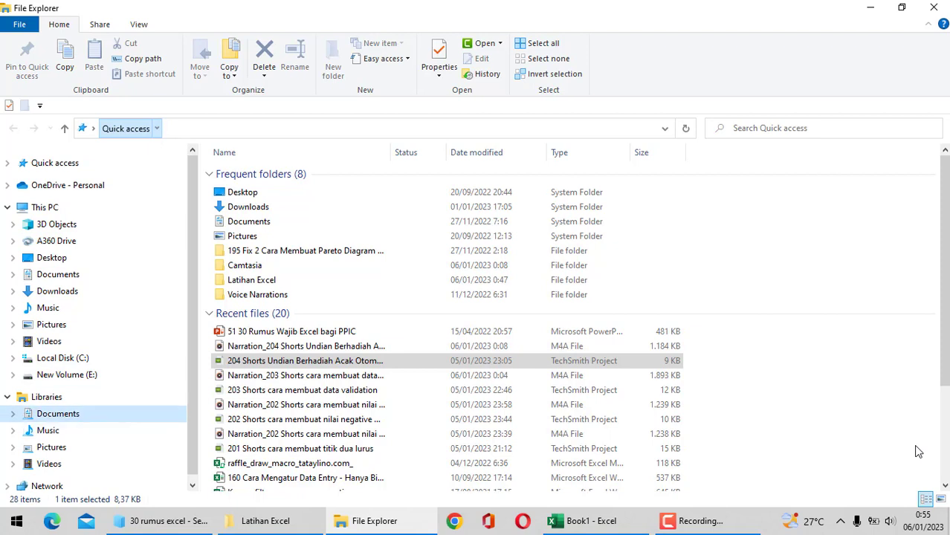
key("Up")
key("Up")
key("Up")
key("Up")
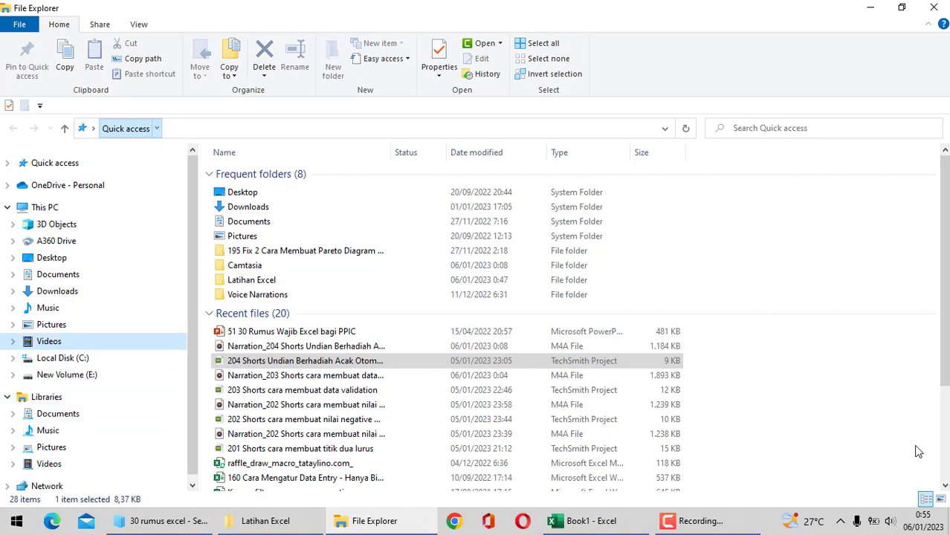
key("Down")
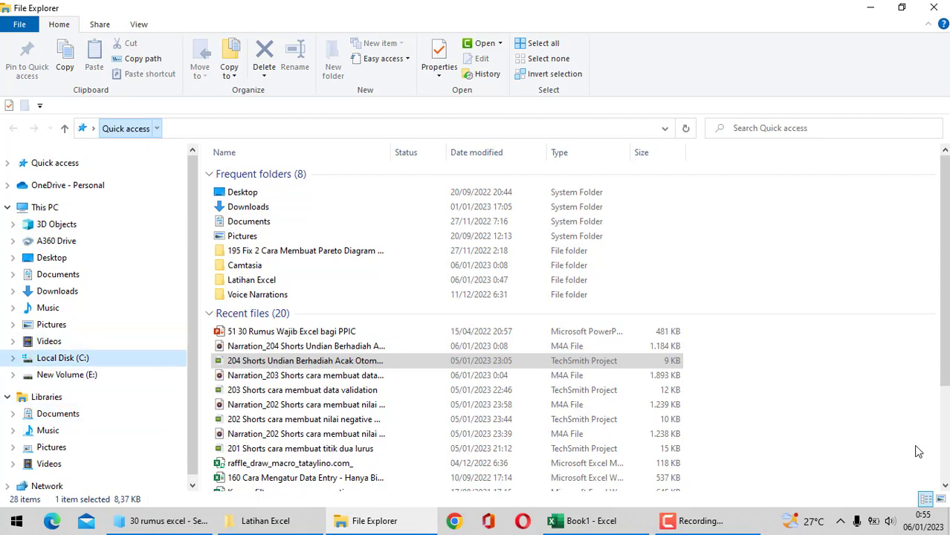
key("Down")
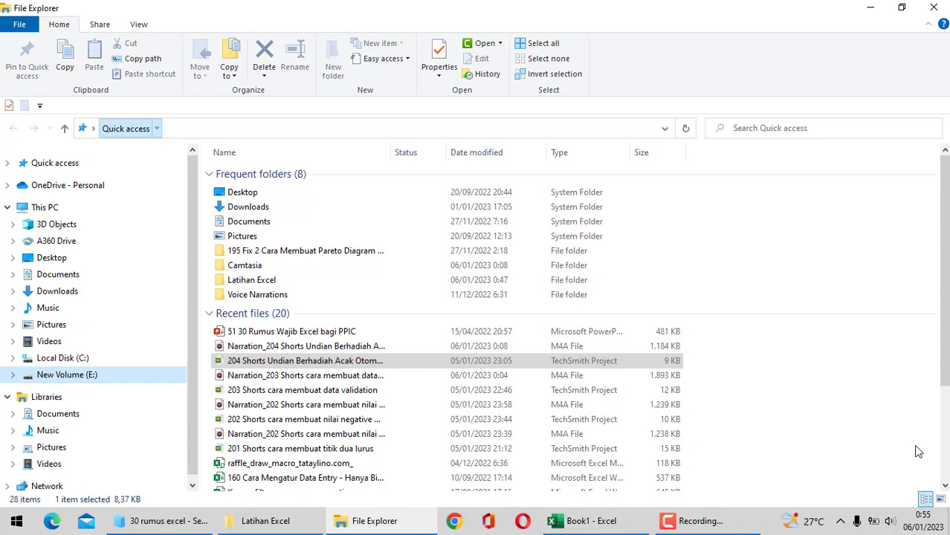
Step: Open the New Volume (E:) drive and browse its folders to Latihan Excel
key("Return")
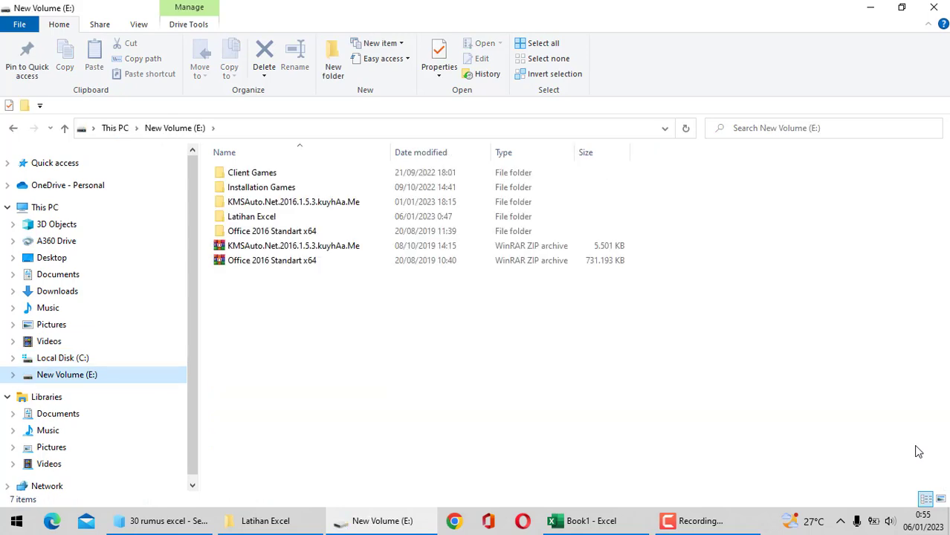
key("Right")
key("Down")
key("Down")
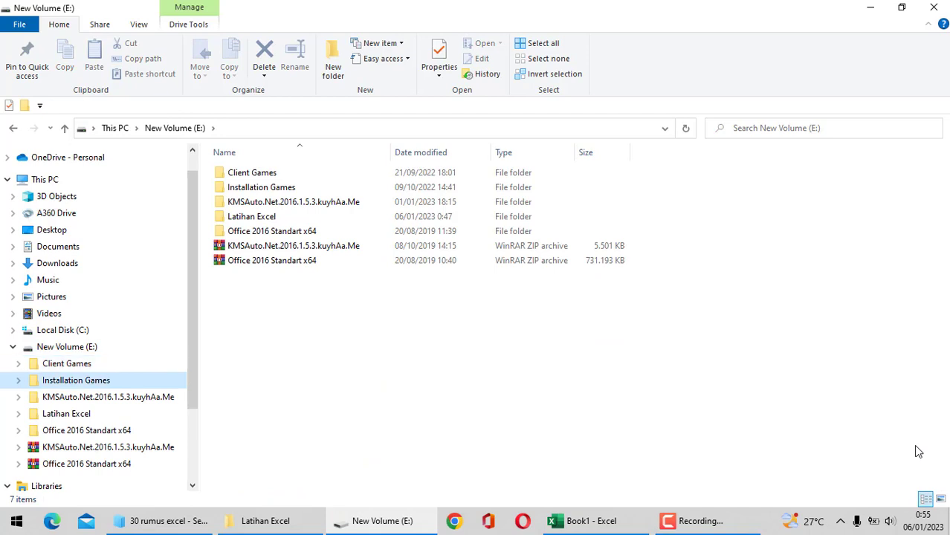
key("Down")
key("Down")
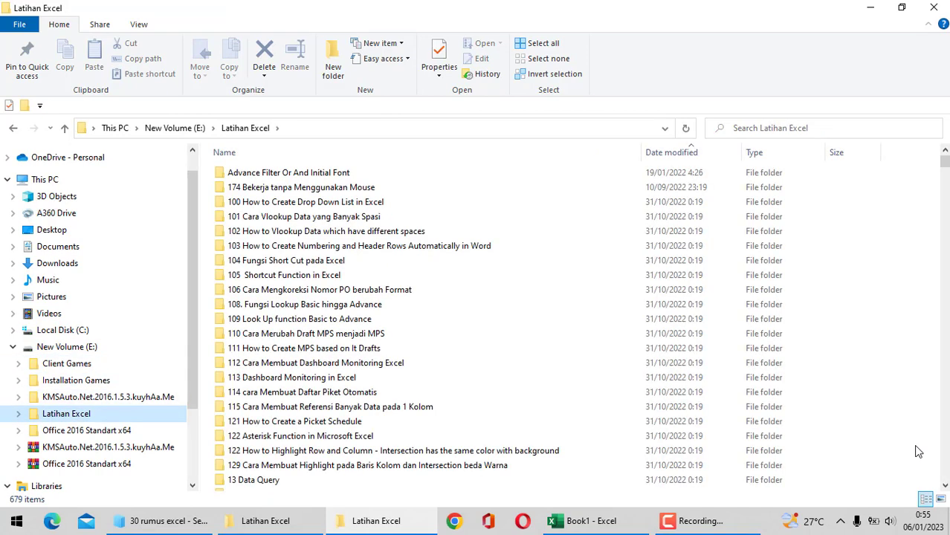
key("Down")
key("Right")
key("Down")
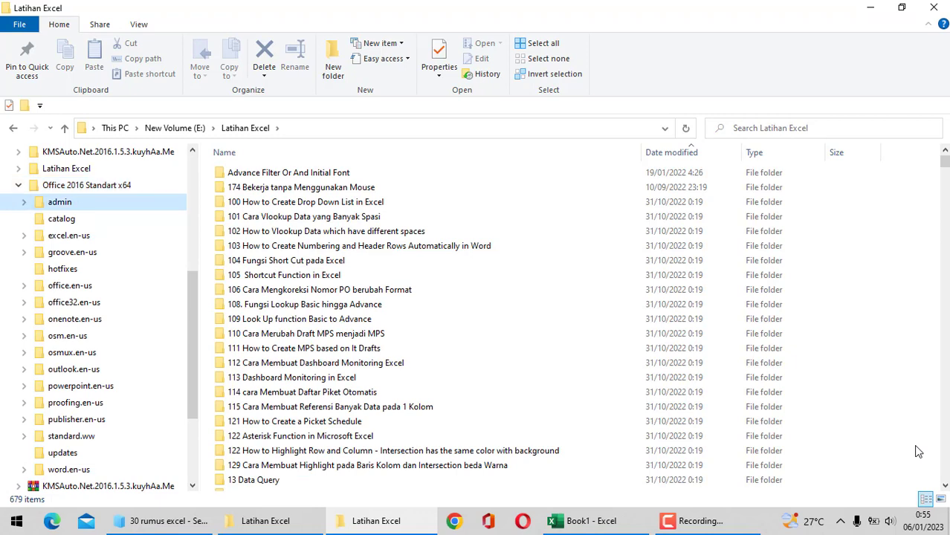
key("Up")
key("Up")
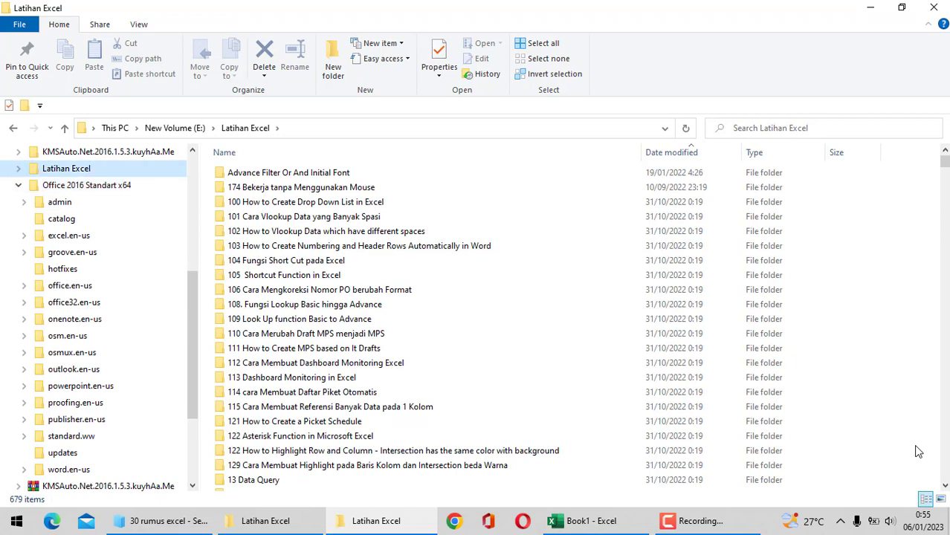
key("Down")
key("Up")
Step: Expand Latihan Excel in the folder tree and step through its subfolders
key("Right")
key("Down")
key("Down")
key("Down")
key("Down")
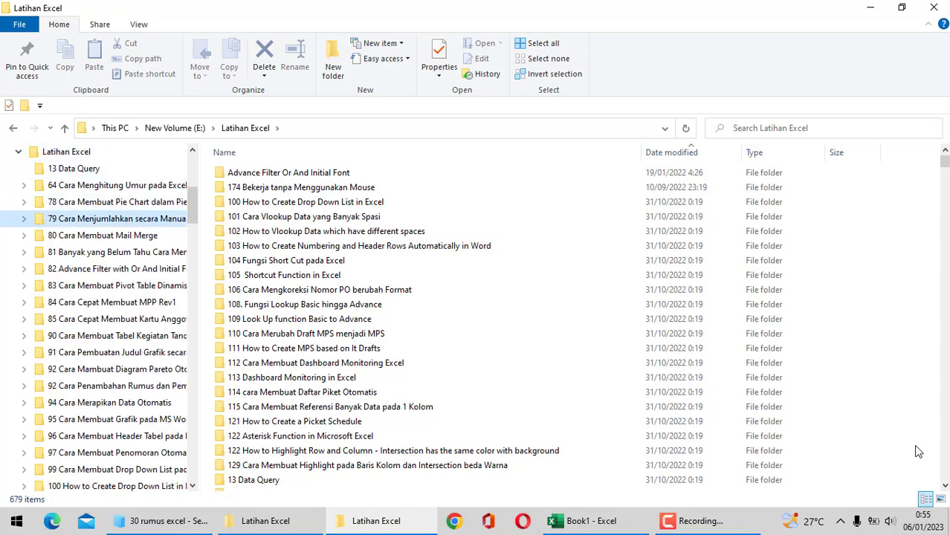
key("Down")
key("Down")
key("Down")
key("Down")
key("Down")
key("Down")
key("Down")
key("Down")
key("Down")
key("Down")
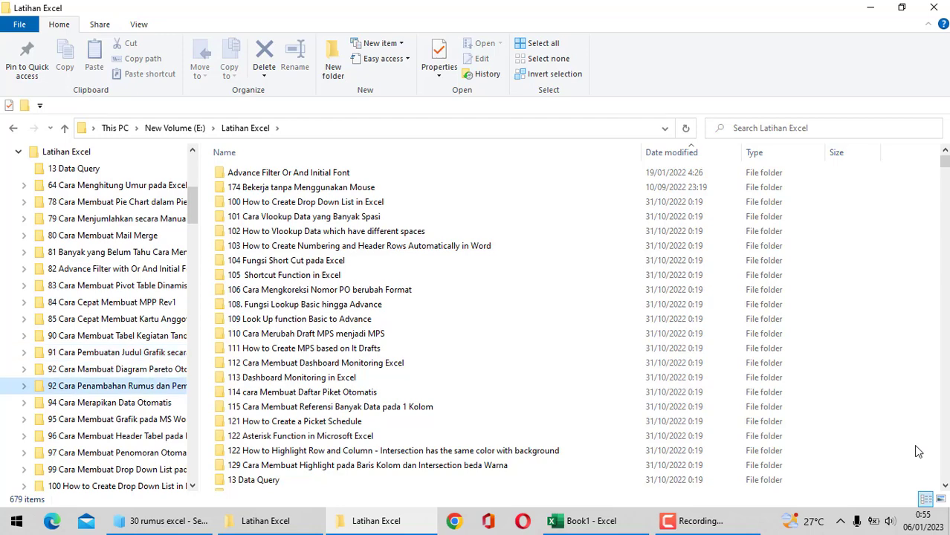
key("Down")
key("Down")
key("Down")
key("Up")
key("Up")
key("Up")
key("Up")
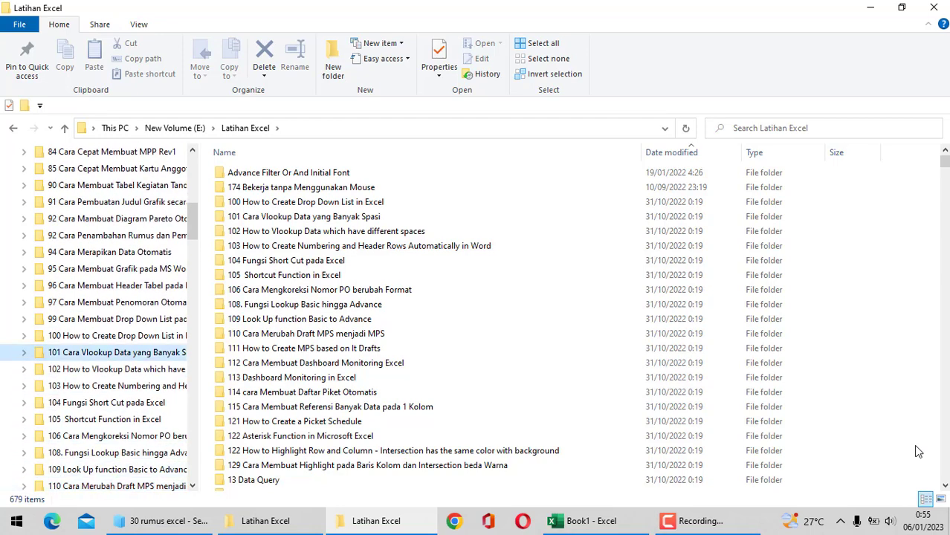
key("Up")
key("Up")
key("Up")
key("Down")
key("Down")
key("Down")
key("Down")
key("Down")
key("Down")
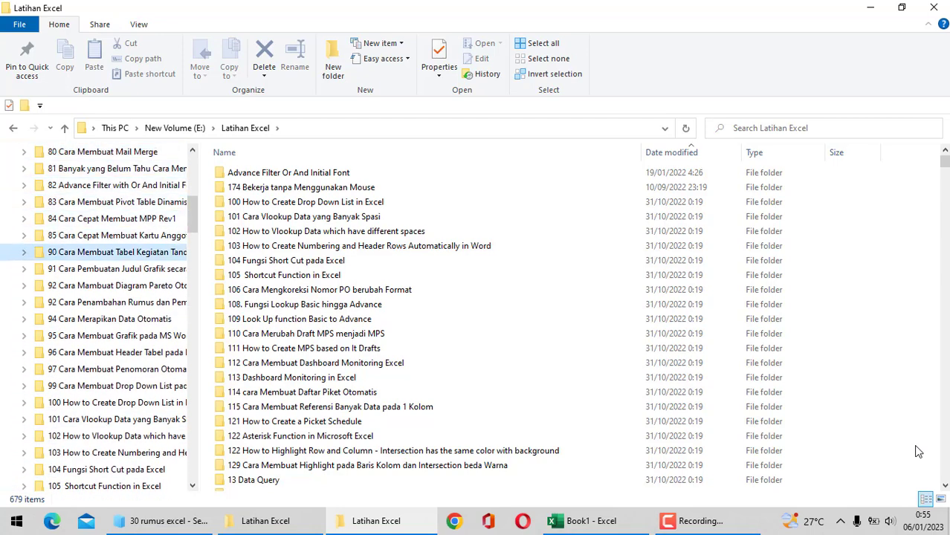
key("Down")
key("Down")
key("Down")
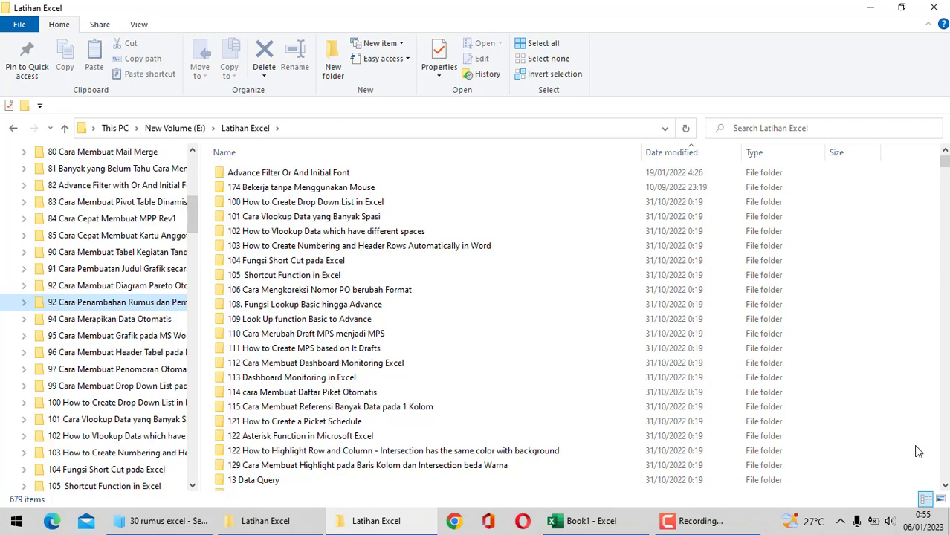
Step: Move down the Latihan Excel lesson folders to 163 Short Cara Insert 2 Baris Sekaligus
key("Tab")
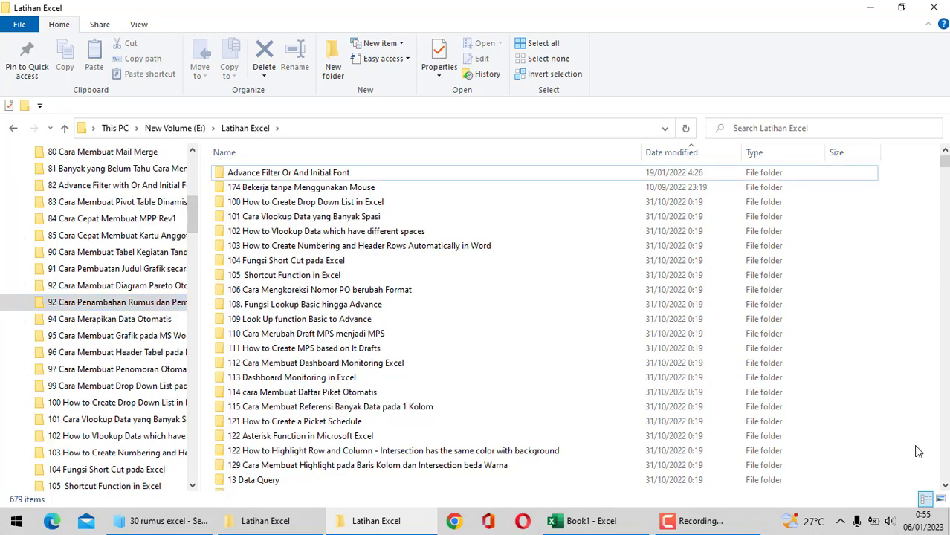
key("Down")
key("Down")
key("Down")
key("Down")
key("Down")
key("Down")
key("Down")
key("Down")
key("Down")
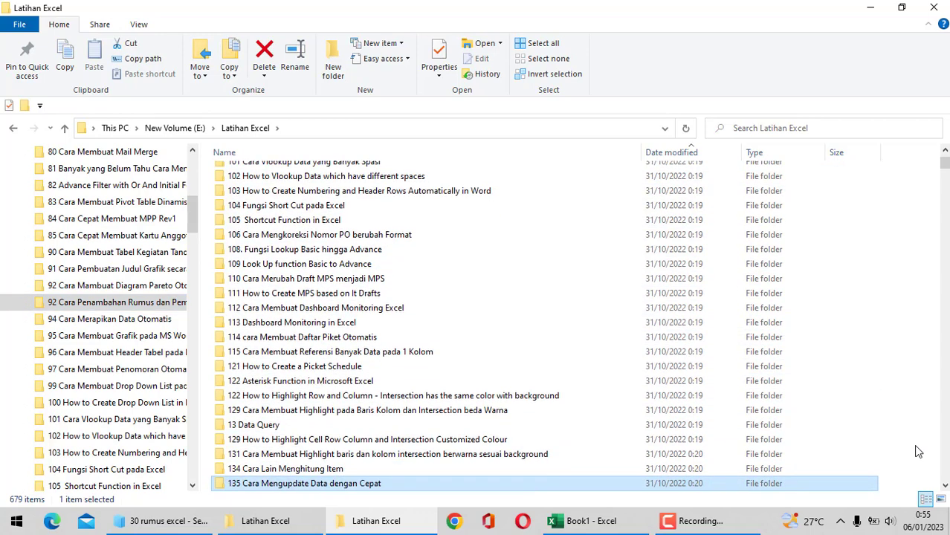
key("Down")
key("Down")
key("Down")
key("Down")
key("Down")
key("Down")
key("Down")
key("Down")
key("Down")
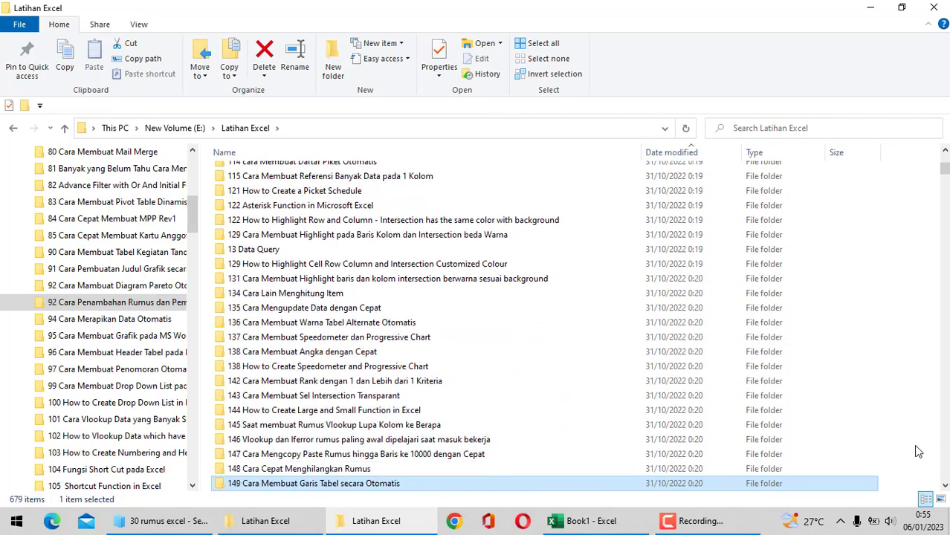
key("Down")
key("Down")
key("Down")
key("Down")
key("Down")
key("Down")
key("Down")
key("Down")
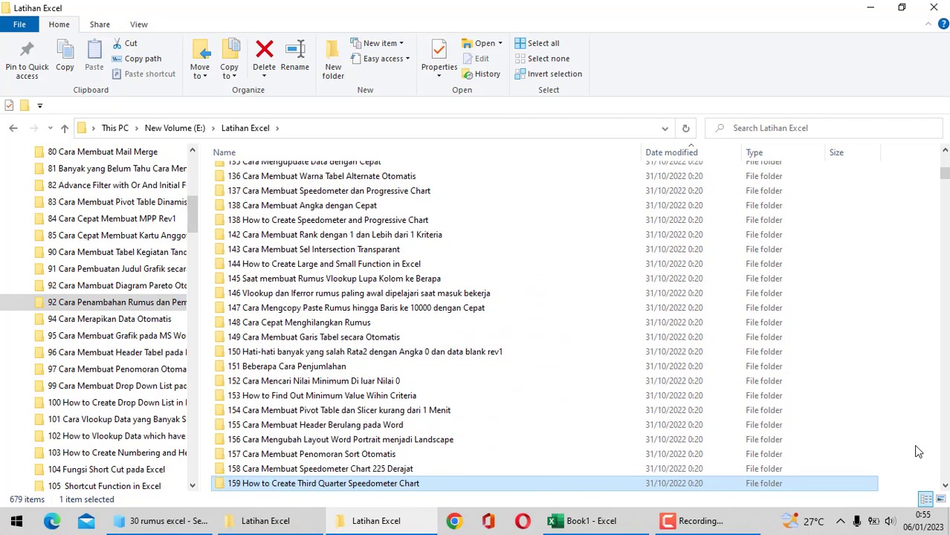
key("Down")
key("Down")
key("Down")
key("Down")
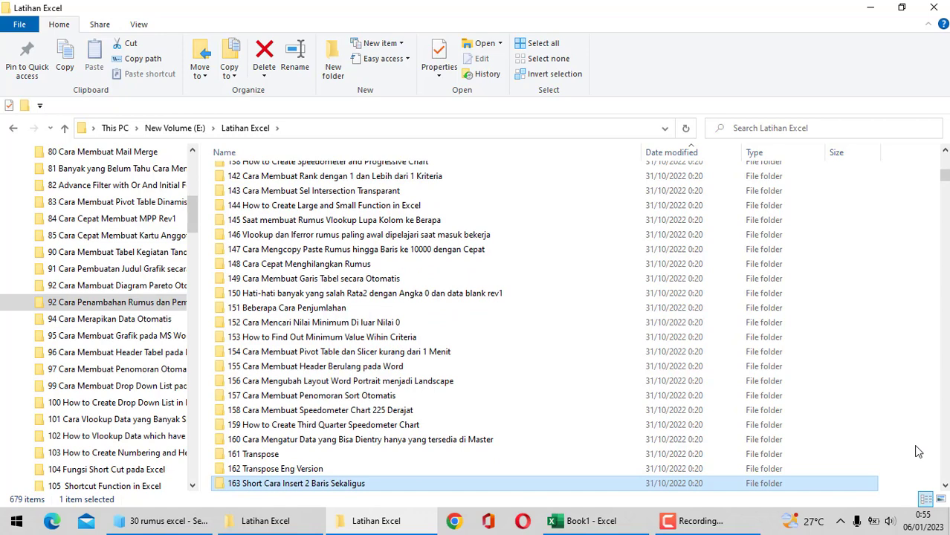
key("ctrl+f")
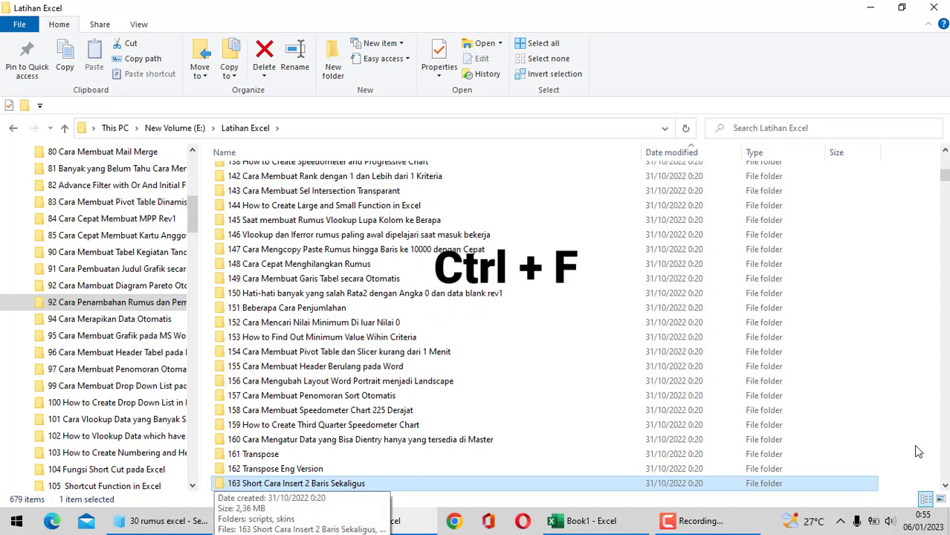
Step: Enter the search term '30 rumus wajib' in the Latihan Excel search box
key("ctrl+f")
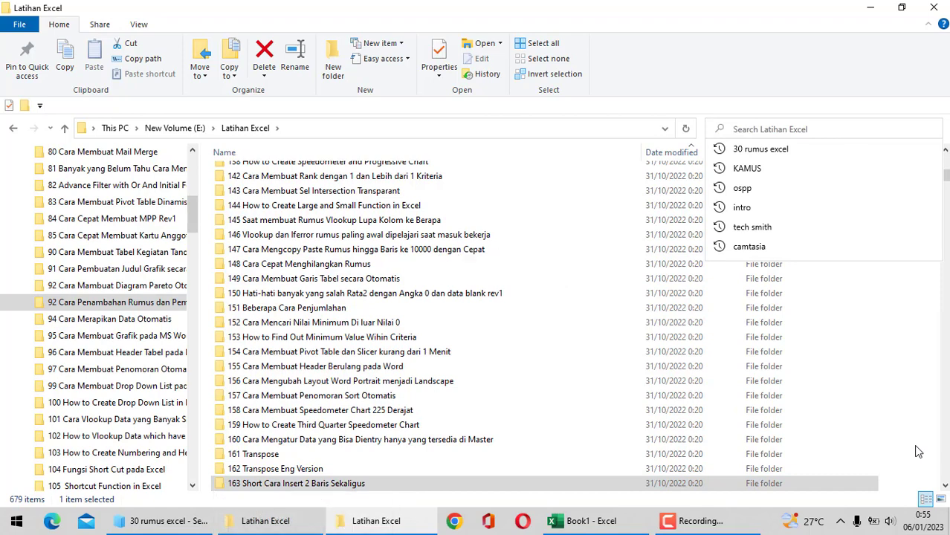
type("3")
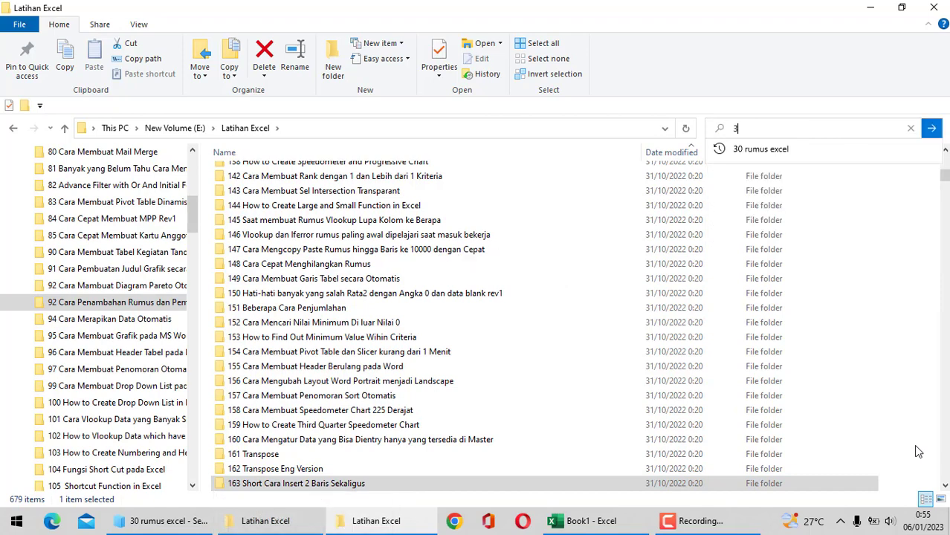
type("0r")
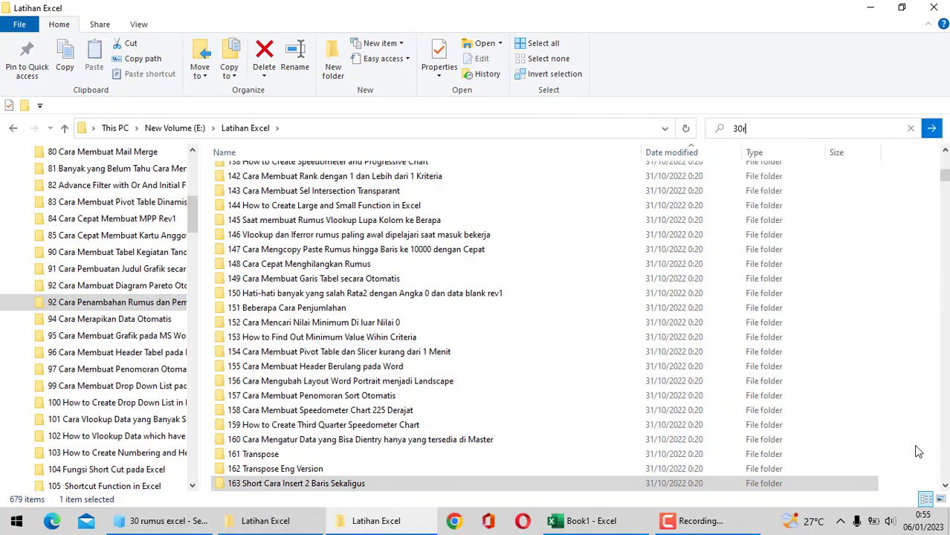
type("umus")
key("BackSpace")
key("BackSpace")
key("BackSpace")
key("BackSpace")
key("BackSpace")
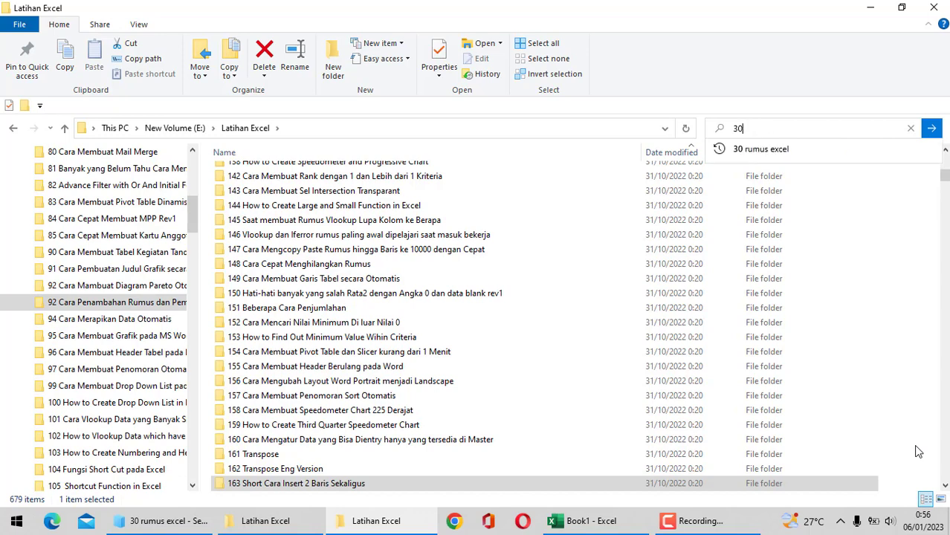
type("rum")
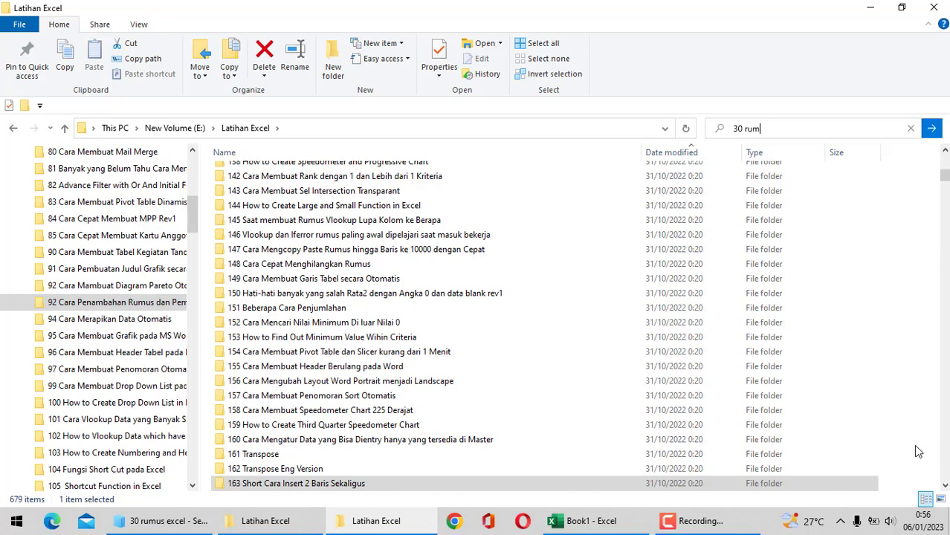
type("us")
type(" wajib")
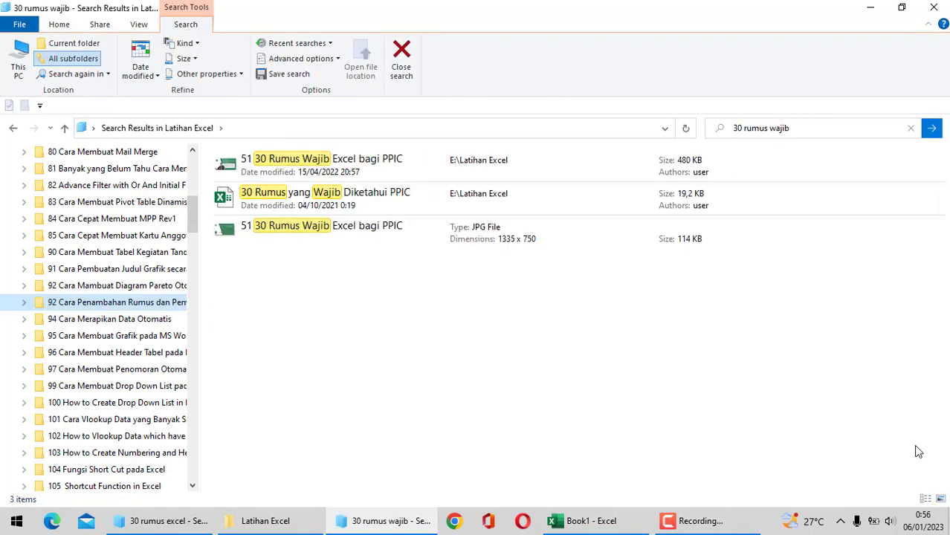
Step: Open the '30 Rumus yang Wajib Diketahui PPIC' workbook from the search results
key("Down")
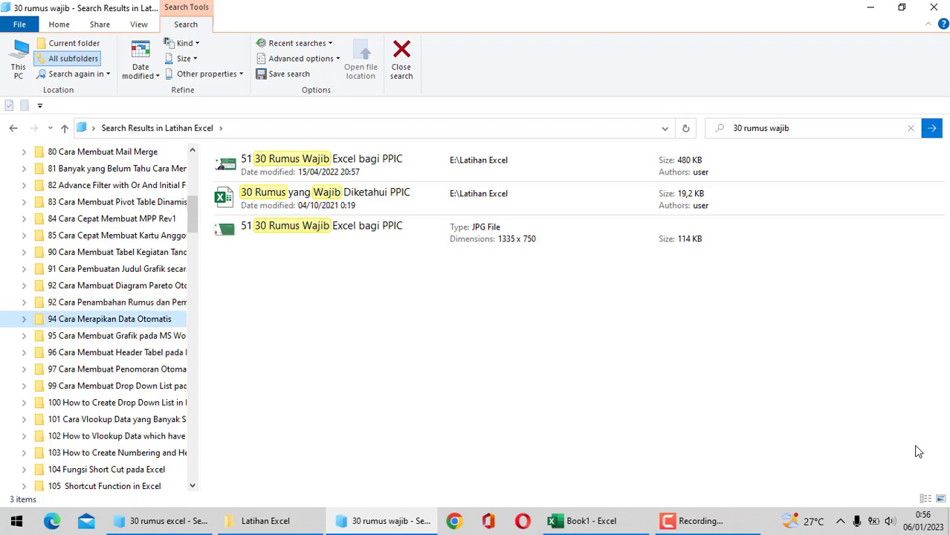
key("Down")
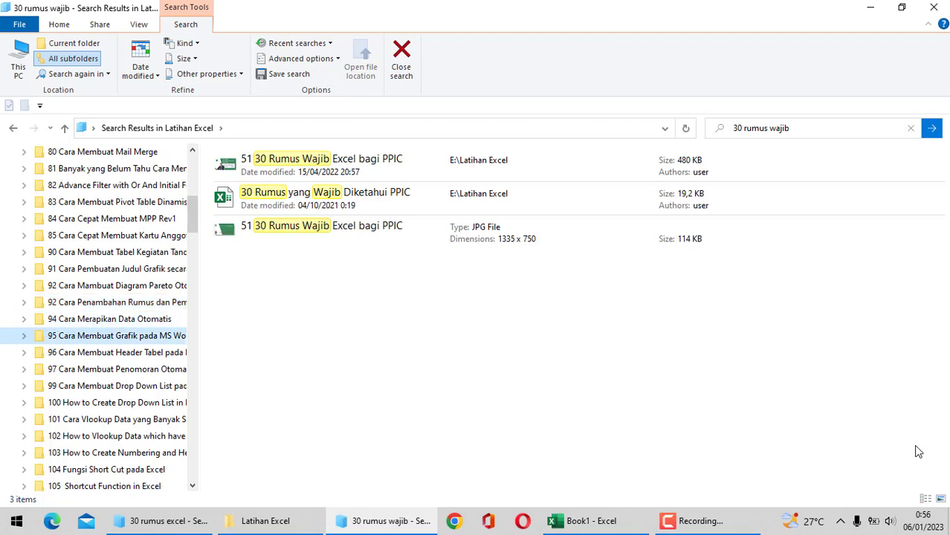
key("Tab")
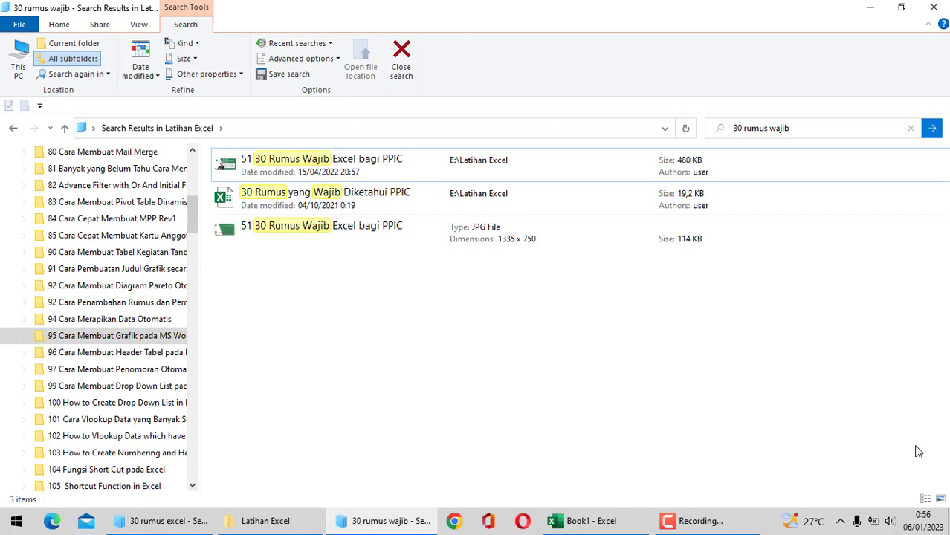
key("Down")
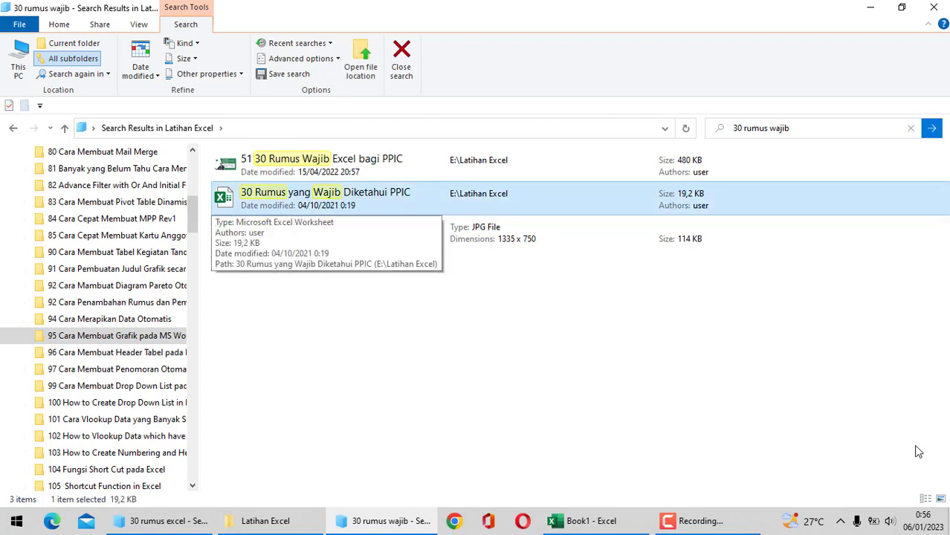
key("Return")
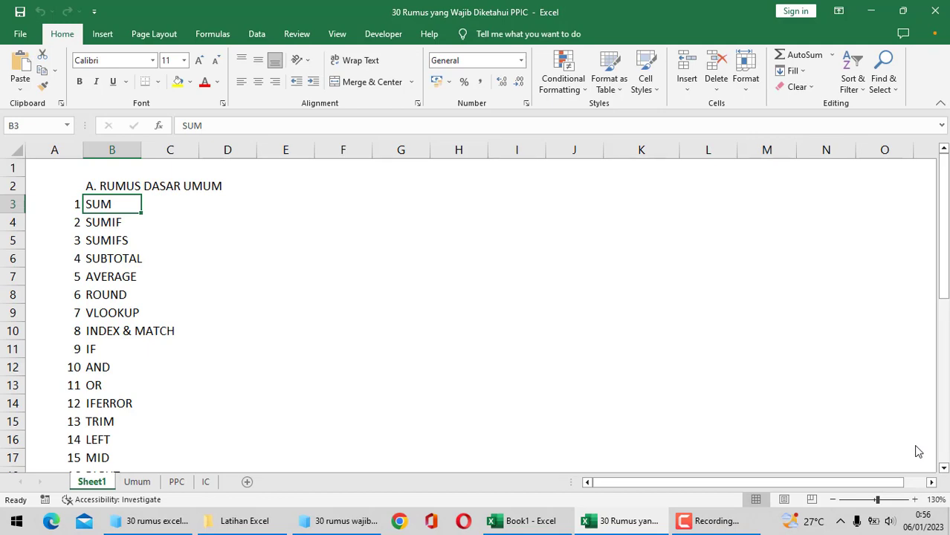
key("Down")
key("Down")
key("Right")
key("Right")
key("Right")
key("Right")
key("Right")
key("Right")
key("Right")
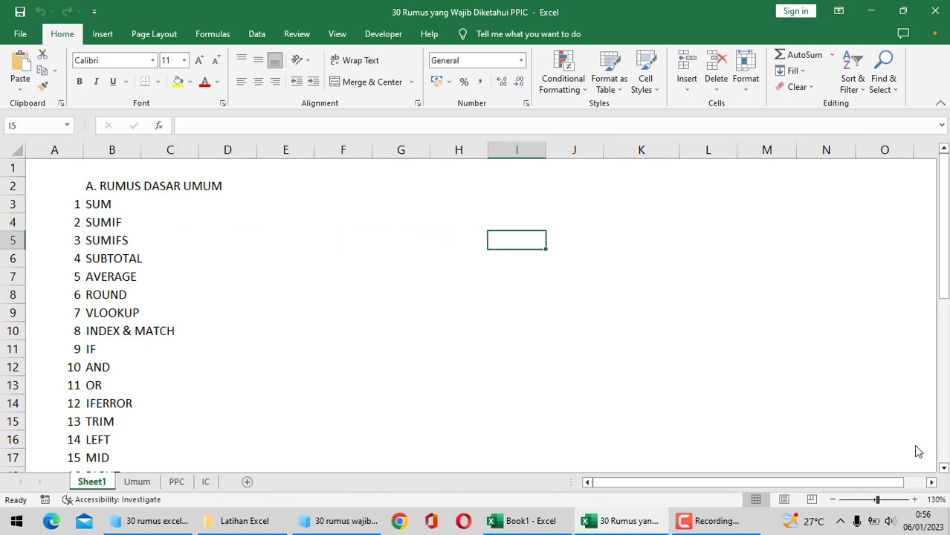
key("Right")
key("Left")
key("Left")
key("Left")
key("Left")
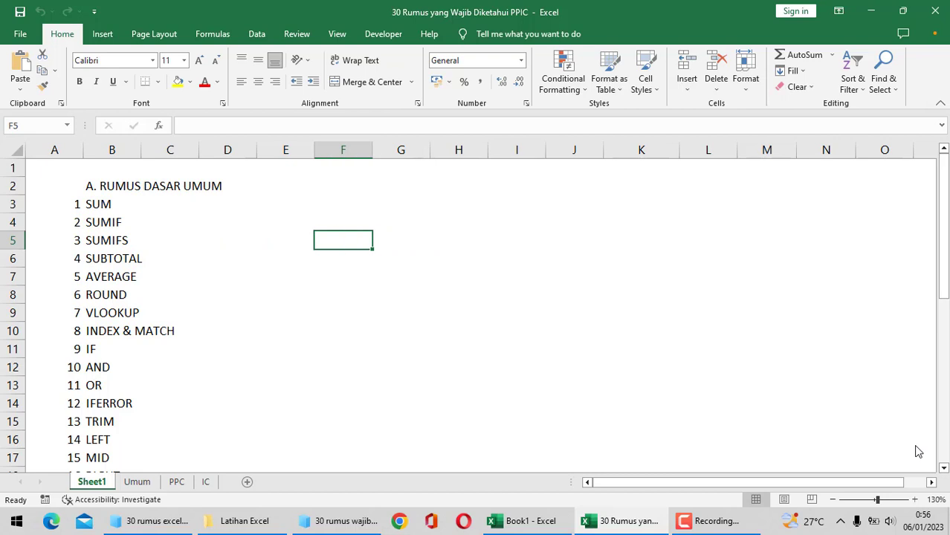
key("Left")
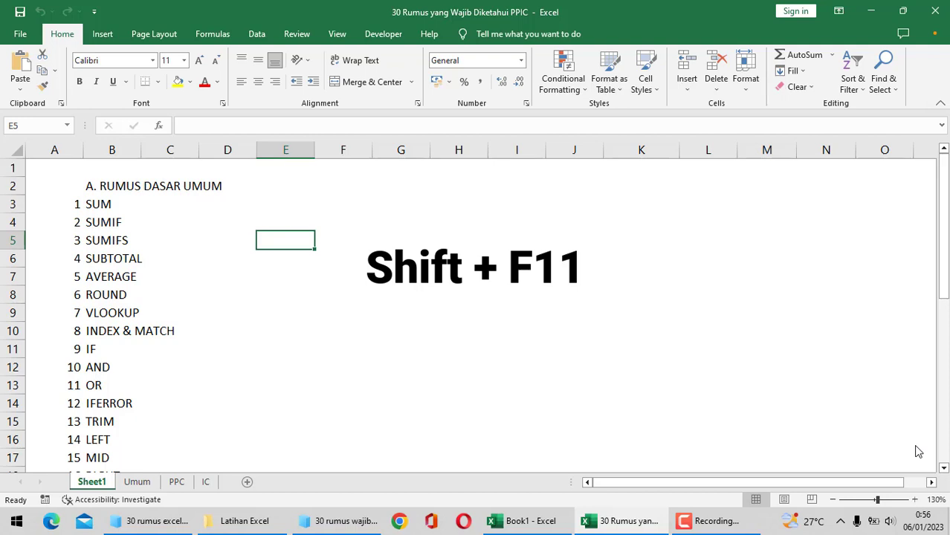
Step: Insert a new blank Sheet2 with Shift+F11 and move to cell B5
key("shift+F11")
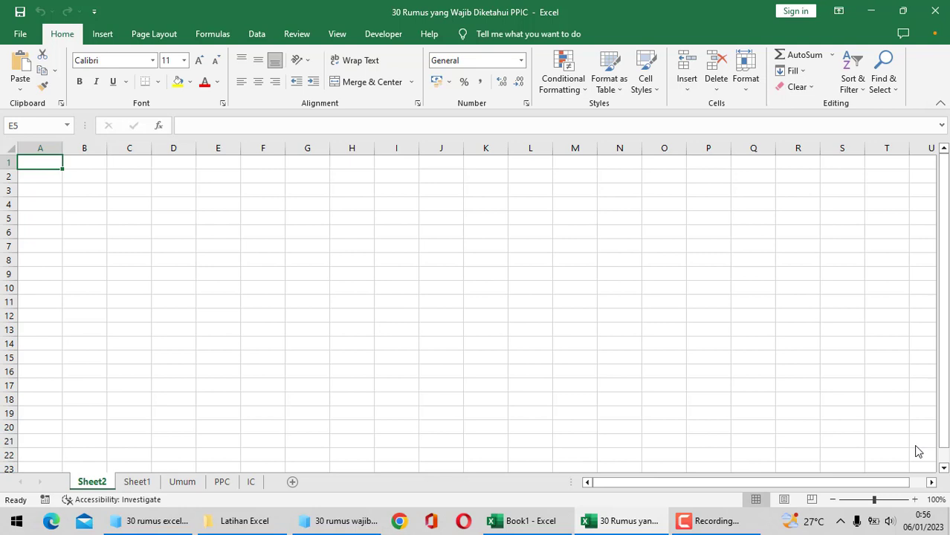
key("Down")
key("Down")
key("Down")
key("Down")
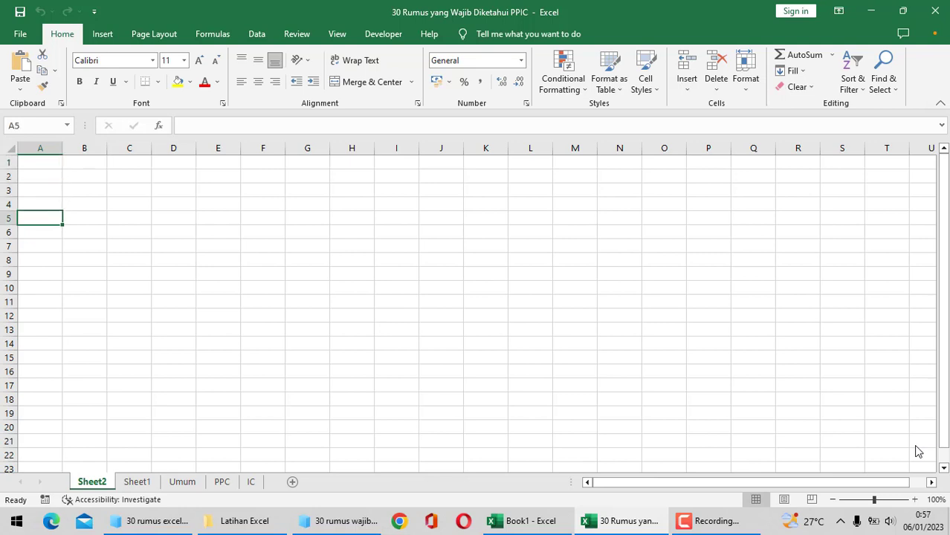
key("Right")
key("Right")
key("Right")
key("Right")
key("Right")
key("Right")
key("Left")
key("Left")
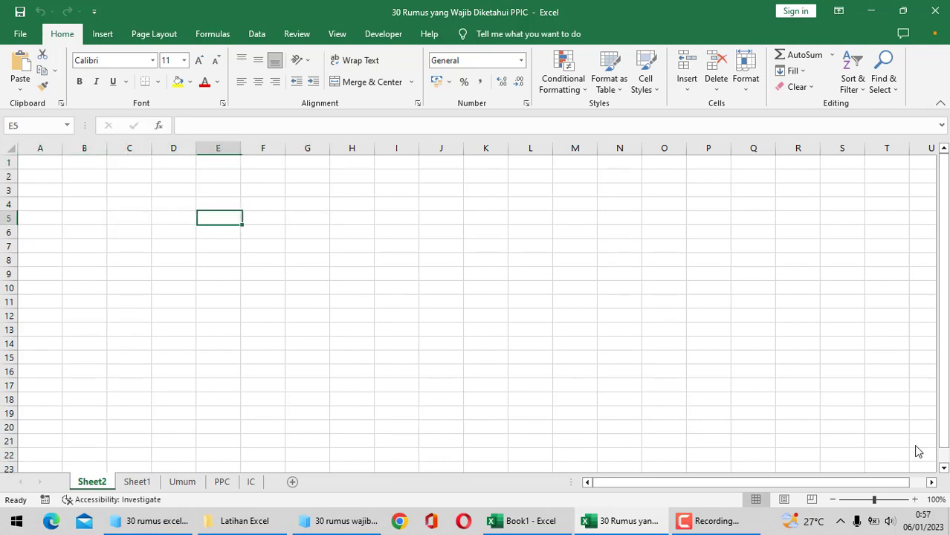
key("Left")
key("Left")
key("Left")
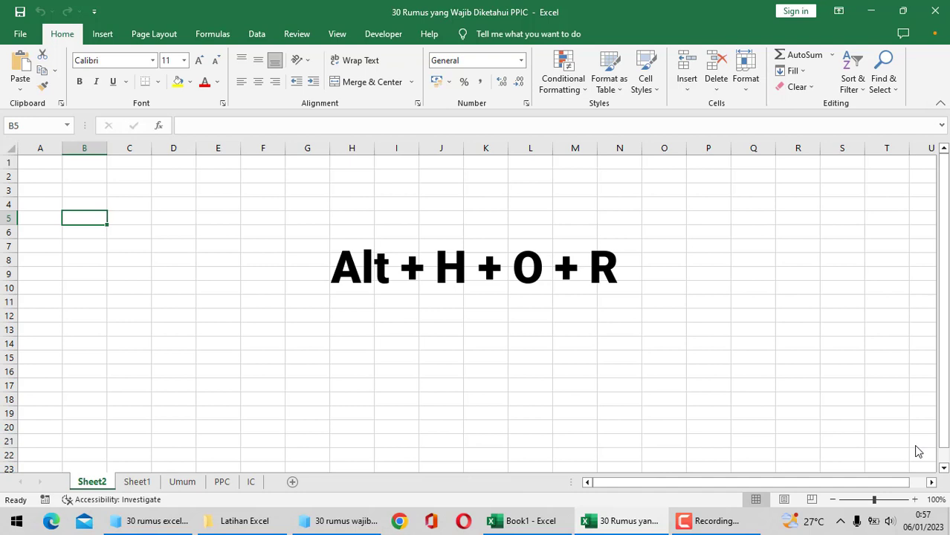
Step: Clear a stray 'o' from B5 and browse the Format options without applying any
key("alt")
key("h")
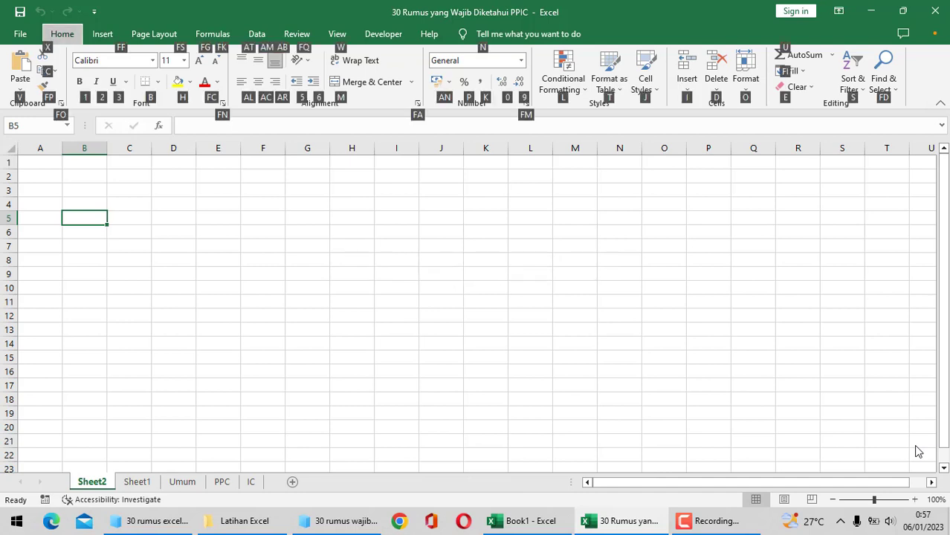
key("Escape")
key("Escape")
type("o")
key("BackSpace")
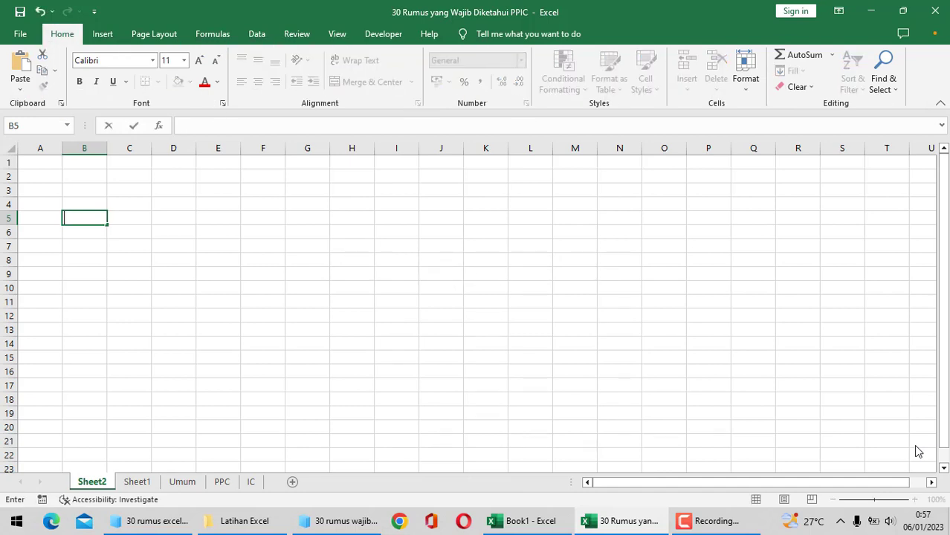
key("alt+h")
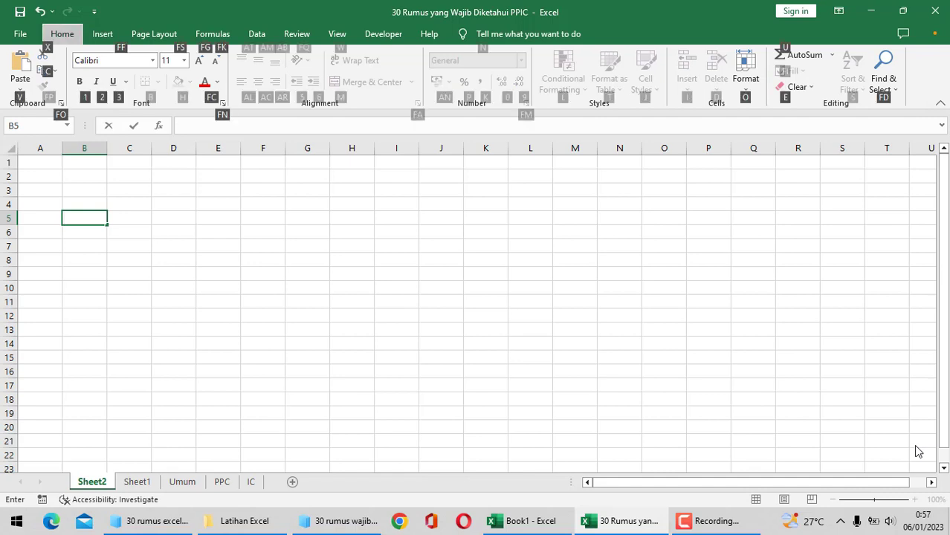
key("o")
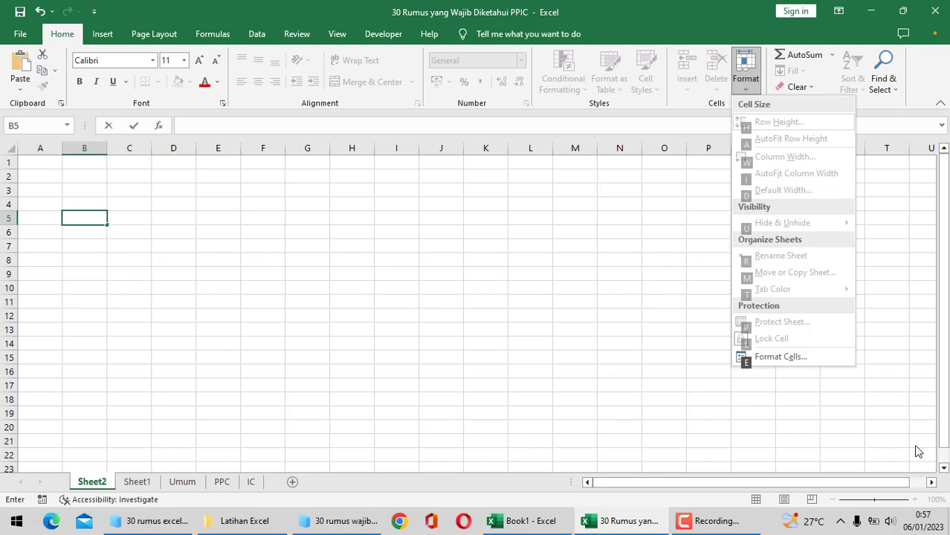
key("Down")
key("Down")
key("Down")
key("Down")
key("Down")
key("Down")
key("Down")
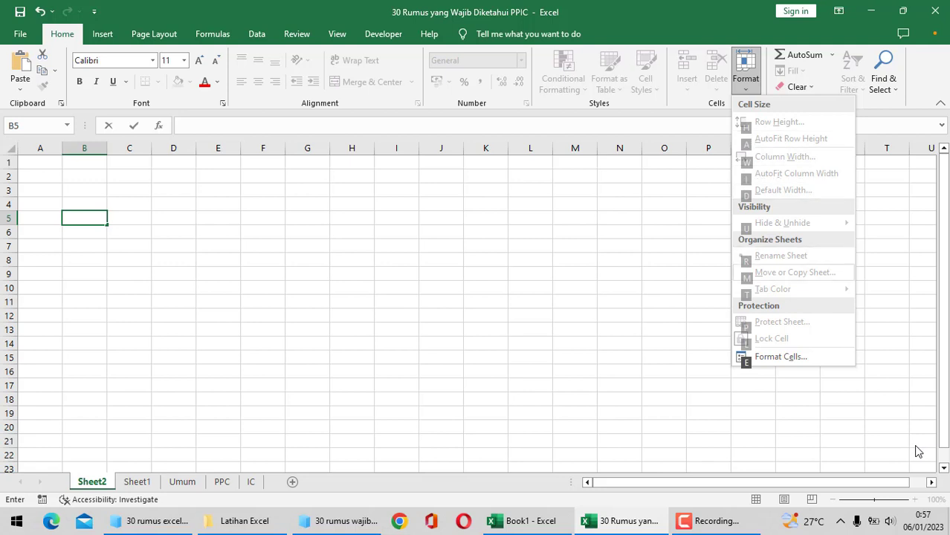
key("Down")
key("Down")
key("Down")
key("Up")
key("Up")
key("Up")
key("Up")
key("Up")
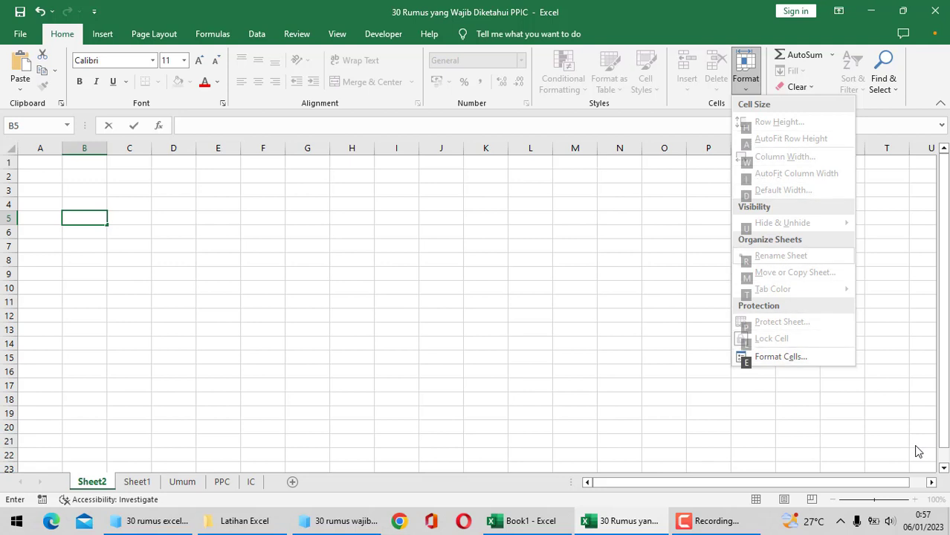
key("Escape")
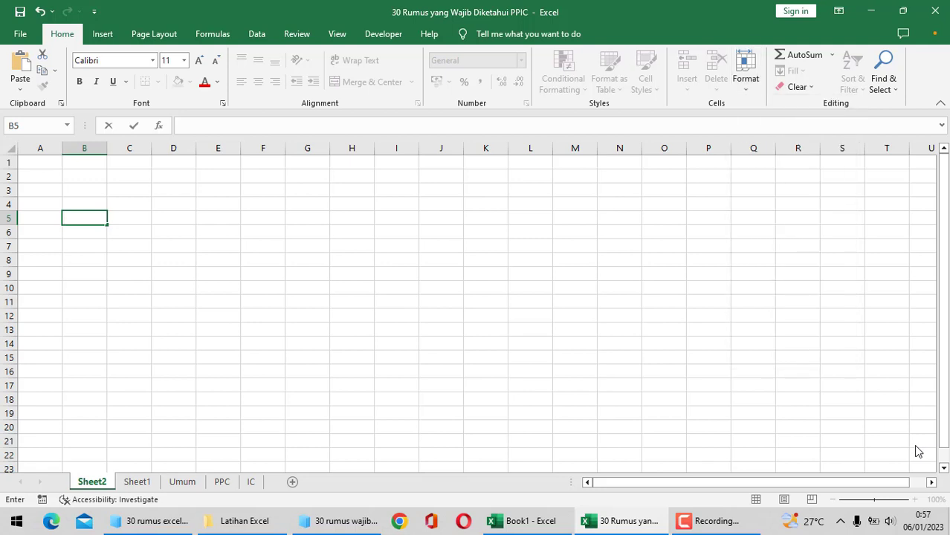
key("Return")
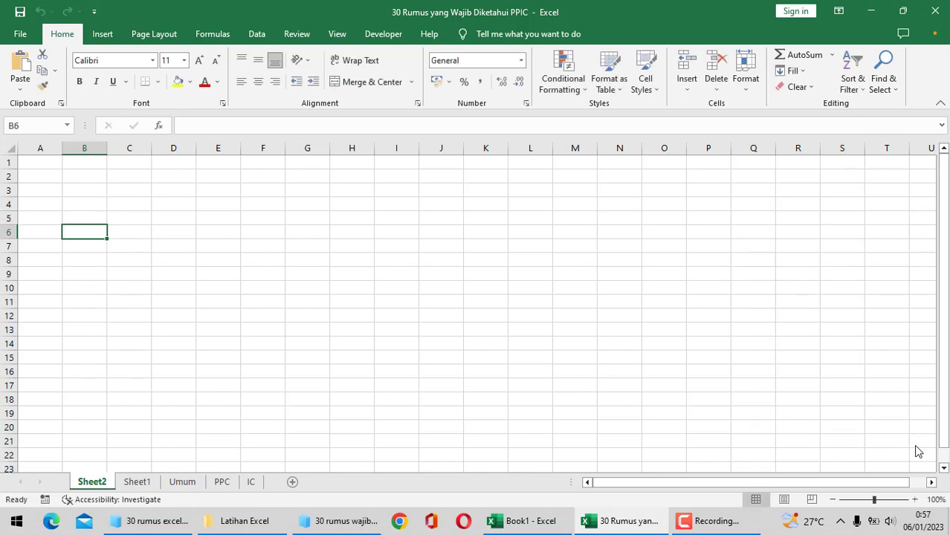
Step: Rename the Sheet2 tab to 'New Sheet' using Alt+H, O, R
key("alt")
key("h")
key("o")
key("r")
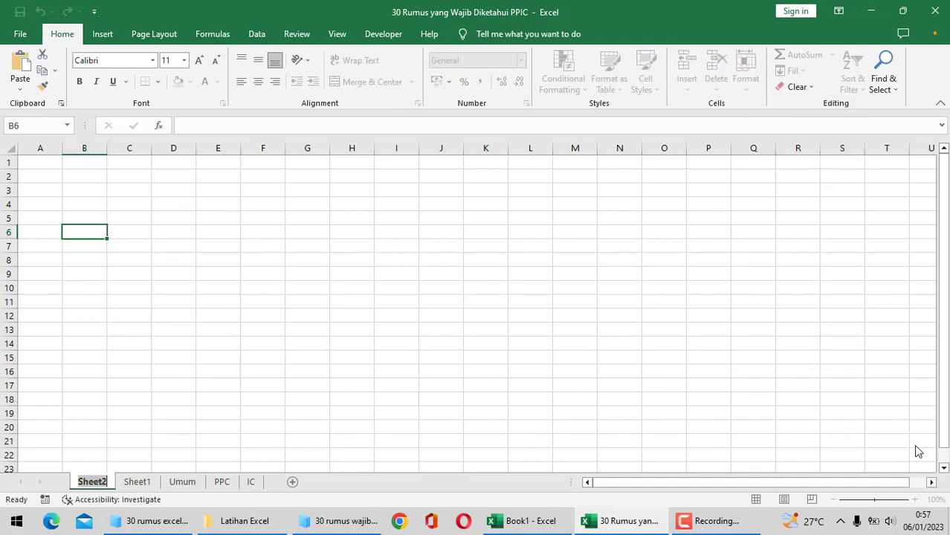
type("N")
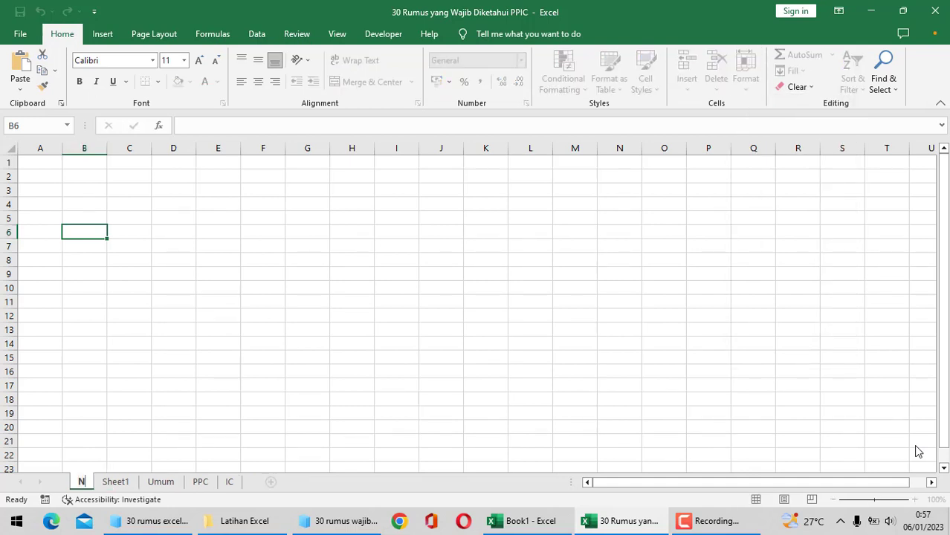
type("ew Sheet")
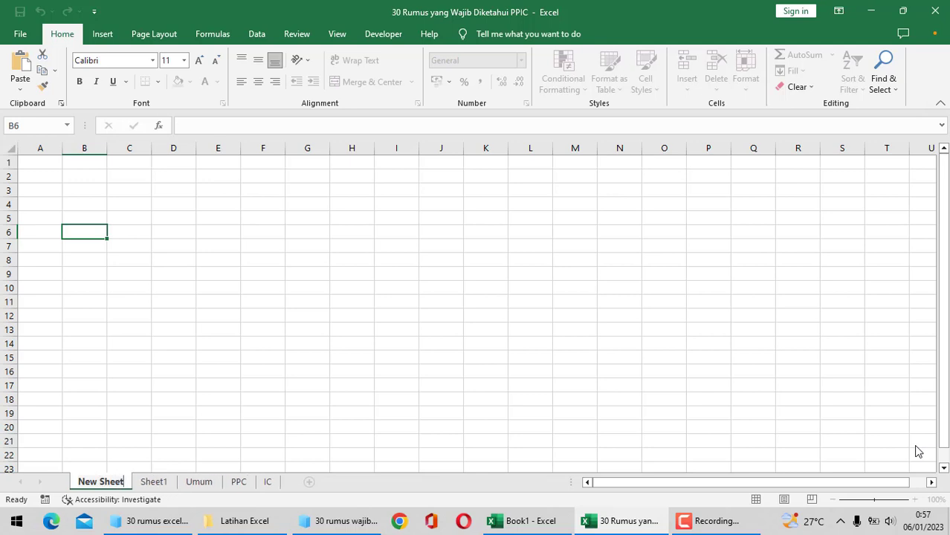
key("Return")
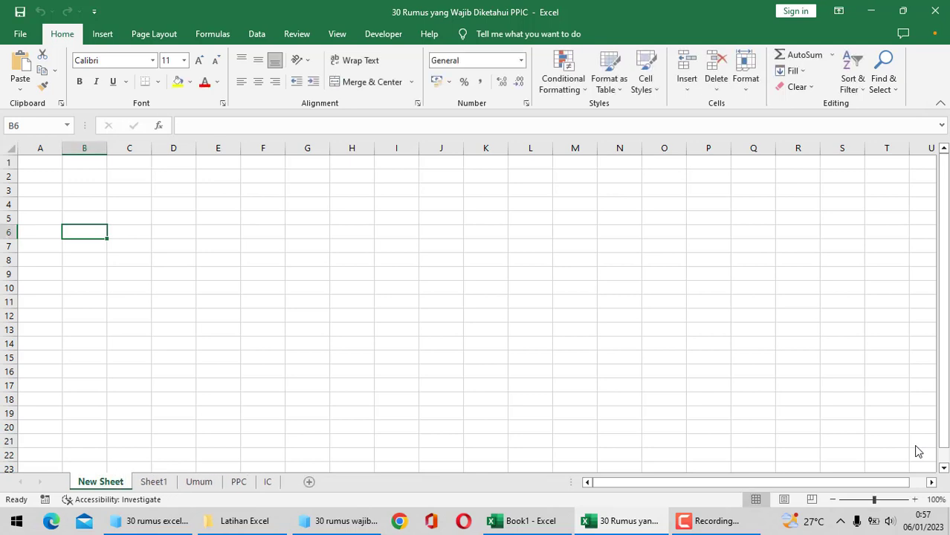
key("Right")
key("Right")
key("Left")
key("Left")
key("Left")
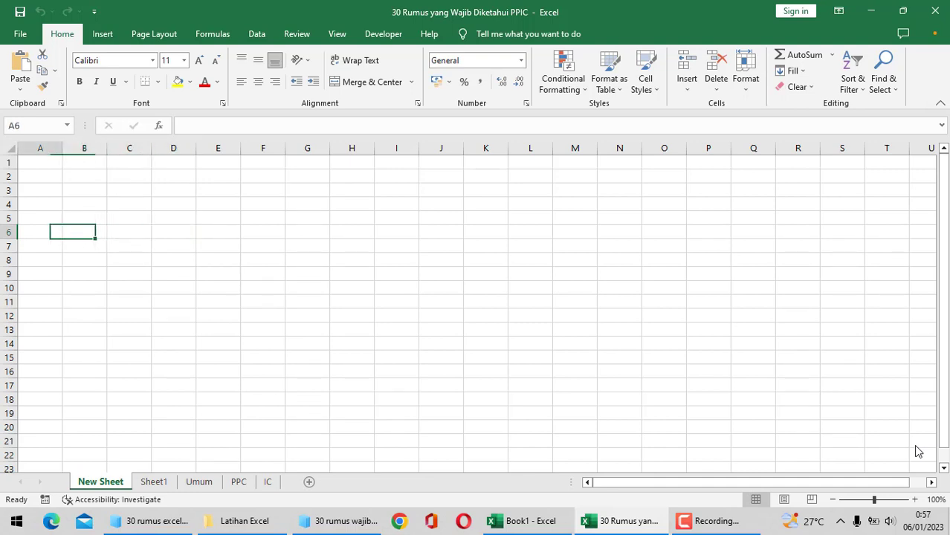
key("Right")
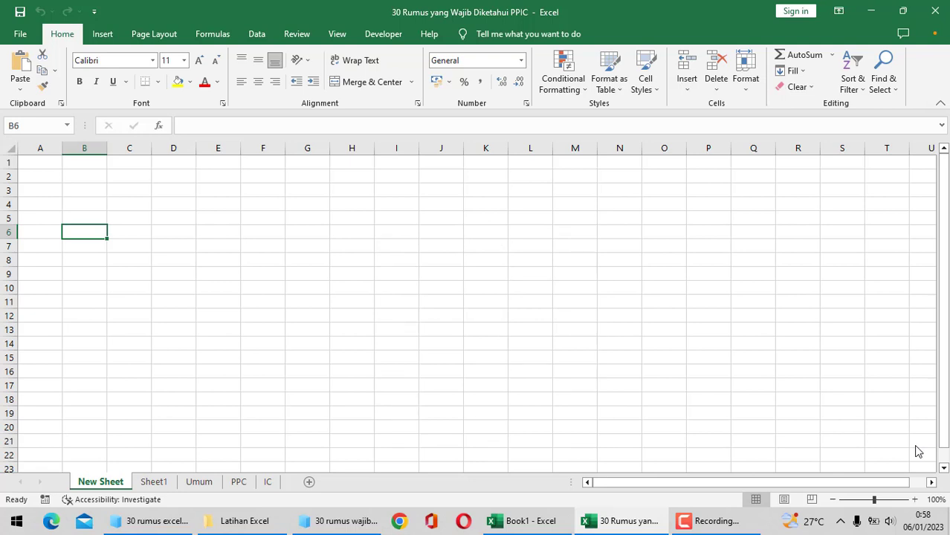
key("ctrl+Page_Down")
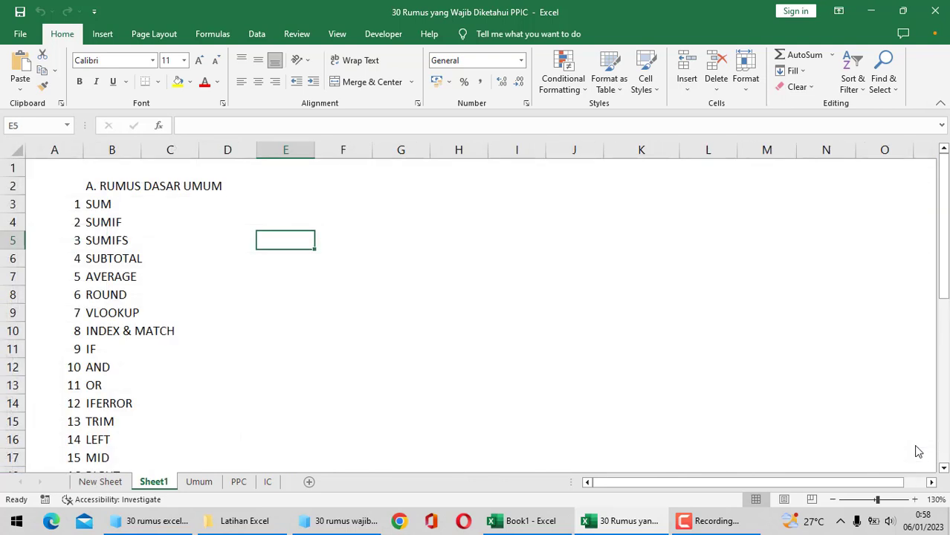
key("ctrl+Page_Down")
key("ctrl+Page_Down")
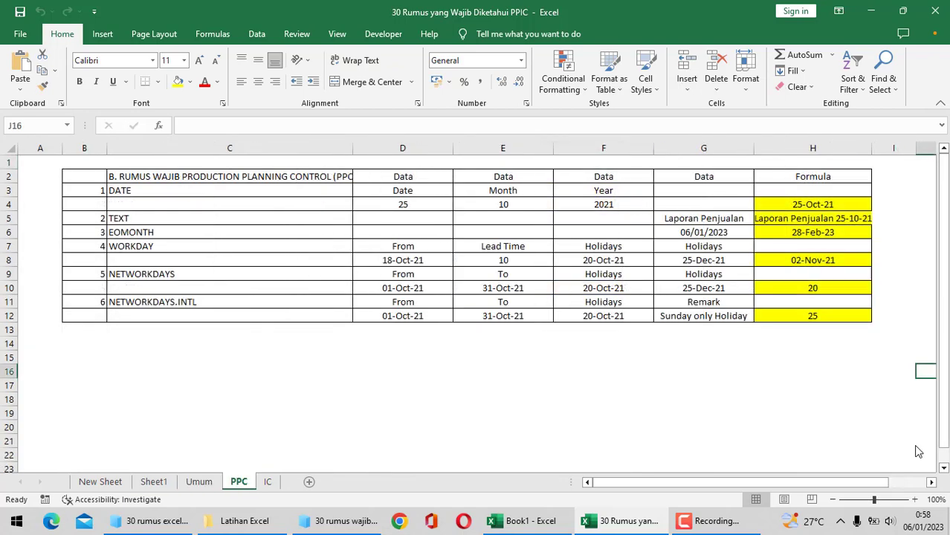
key("ctrl+Page_Down")
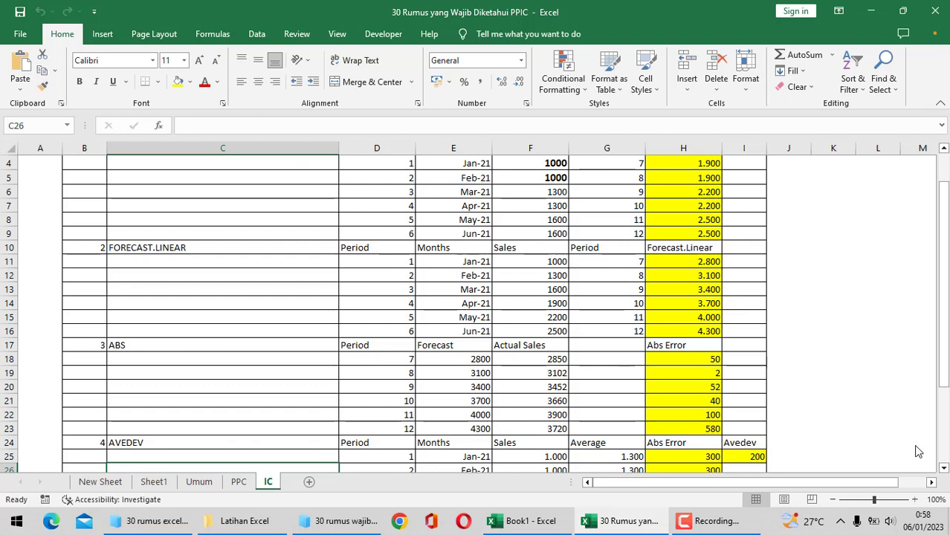
key("ctrl+Page_Up")
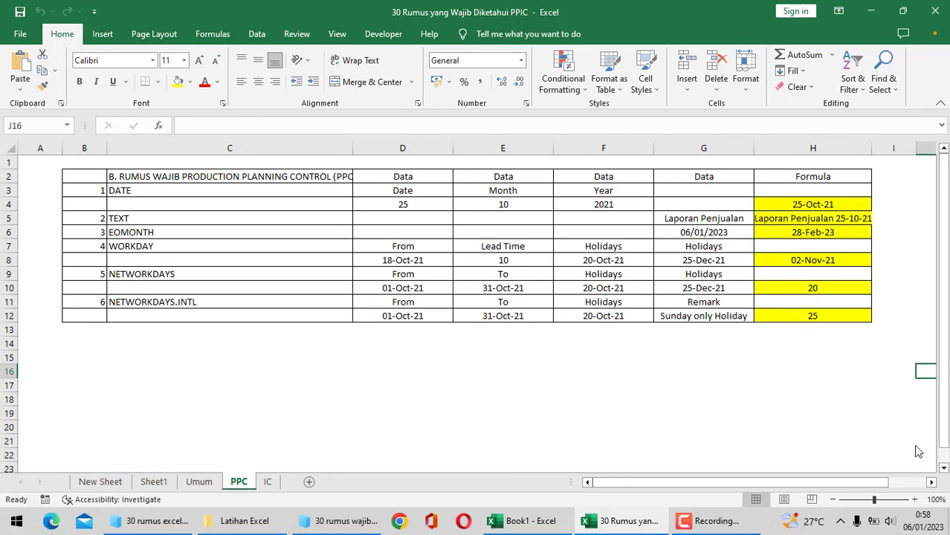
key("ctrl+Page_Up")
key("ctrl+Page_Up")
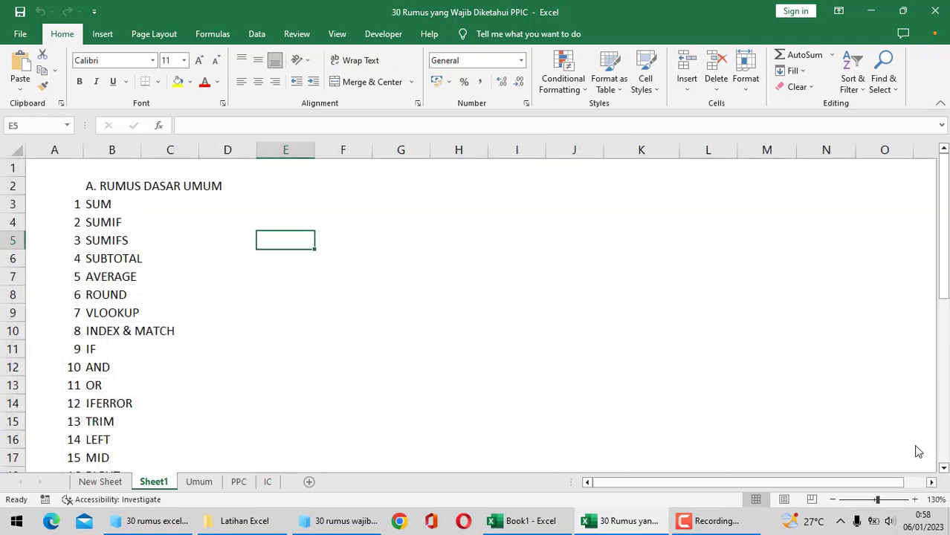
key("ctrl+Page_Up")
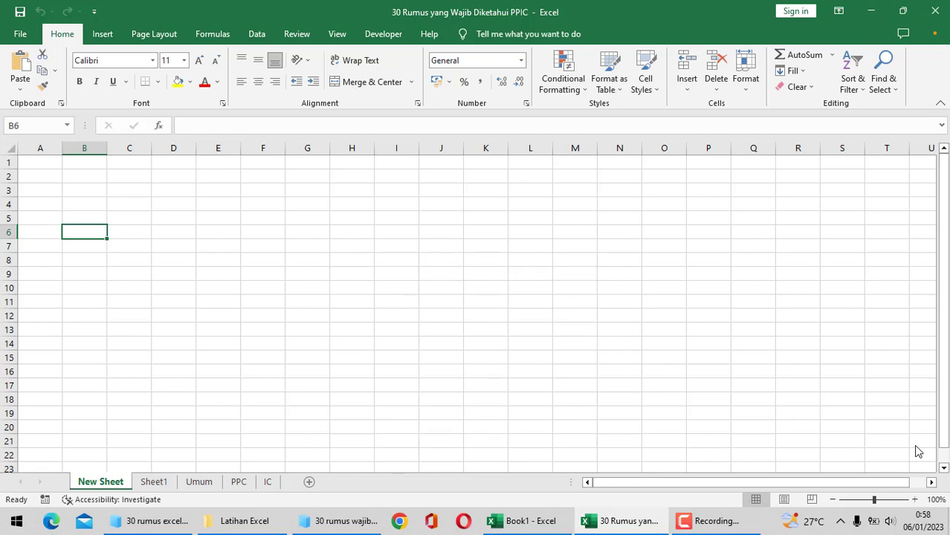
Step: Delete the New Sheet worksheet and bring up the Save As page for Book2
key("alt")
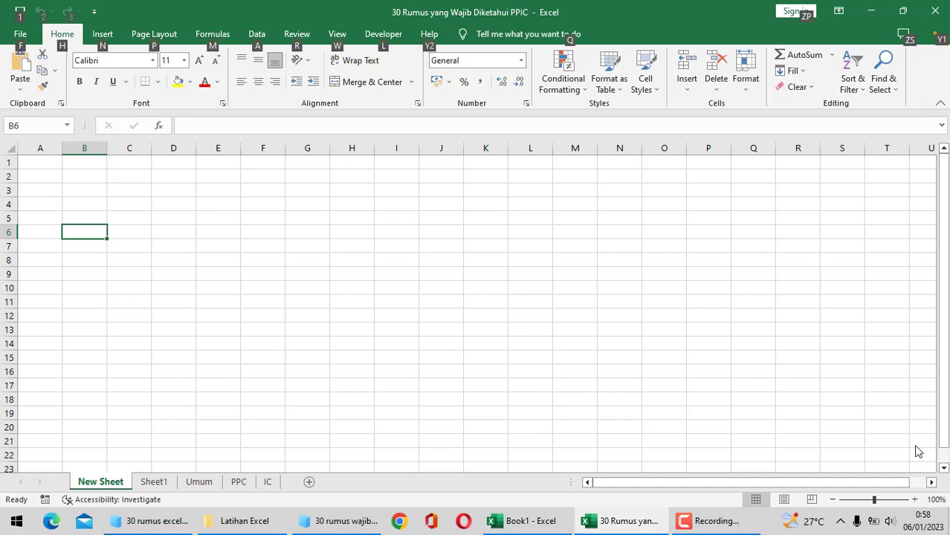
key("e")
key("l")
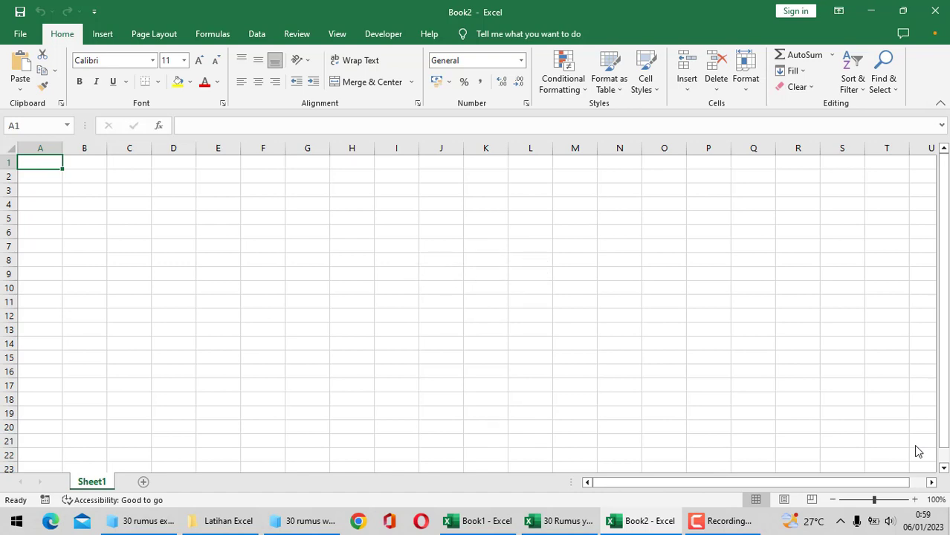
key("ctrl+s")
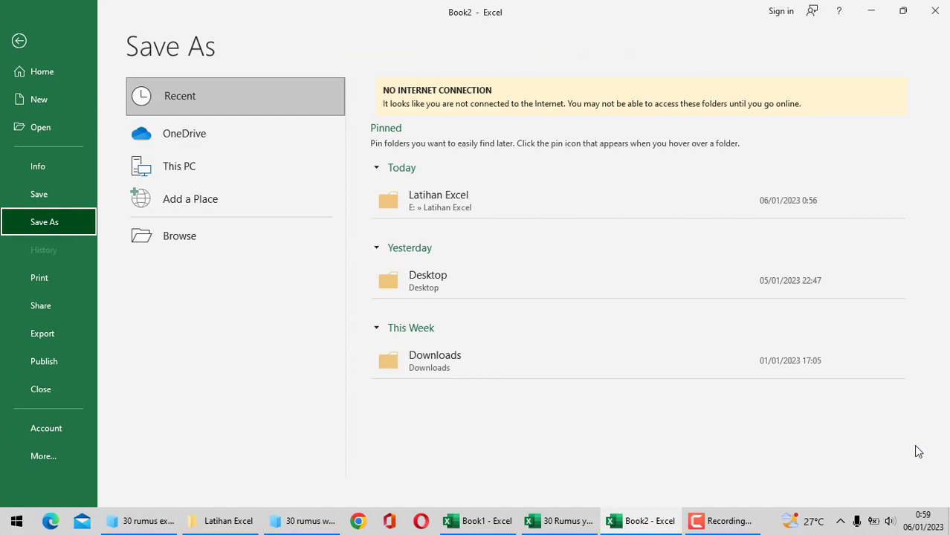
Step: Choose Browse on the Save As page to open the folder-browsing save window
key("Down")
key("Up")
key("Tab")
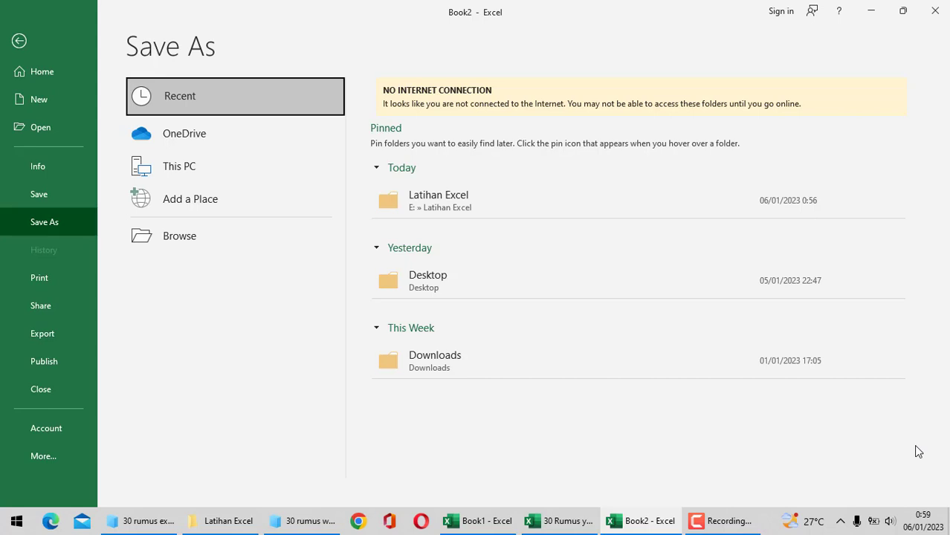
key("Down")
key("Down")
key("Down")
key("Down")
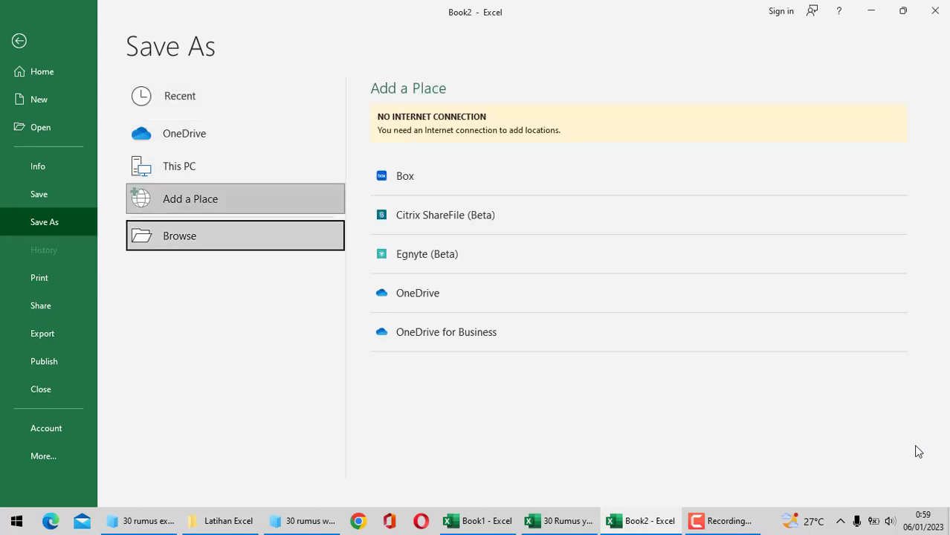
key("Return")
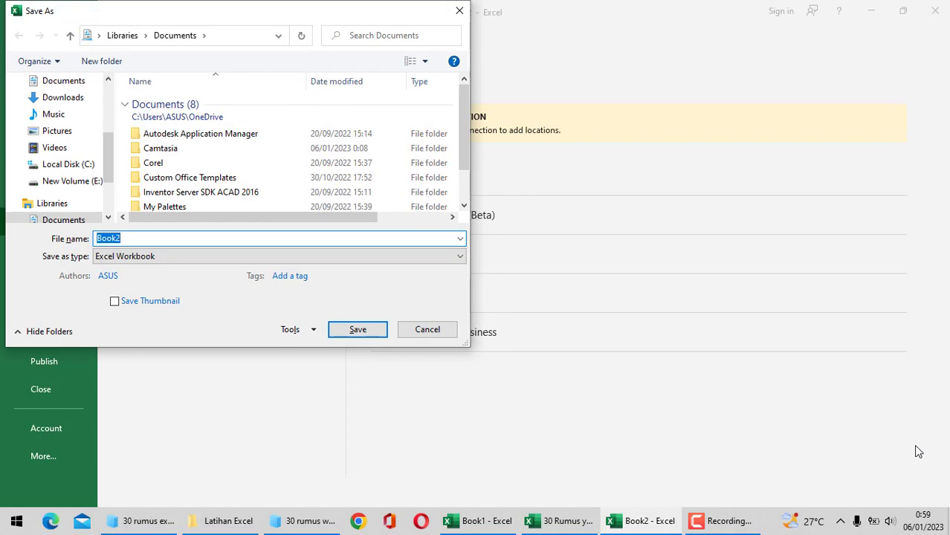
Step: Enter 'Latihan Excel tanpa Mouse' as the file name and move into the folder tree
type("L")
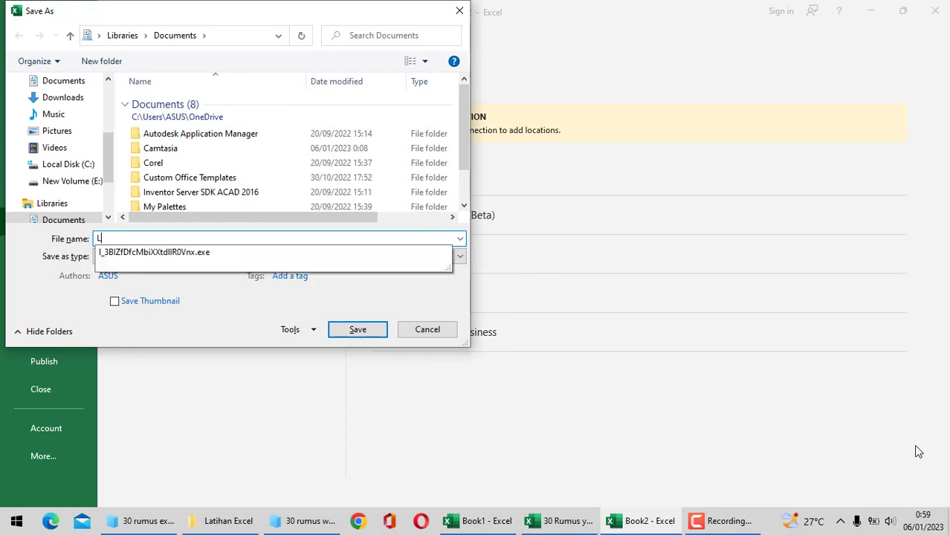
type("at")
type("ih")
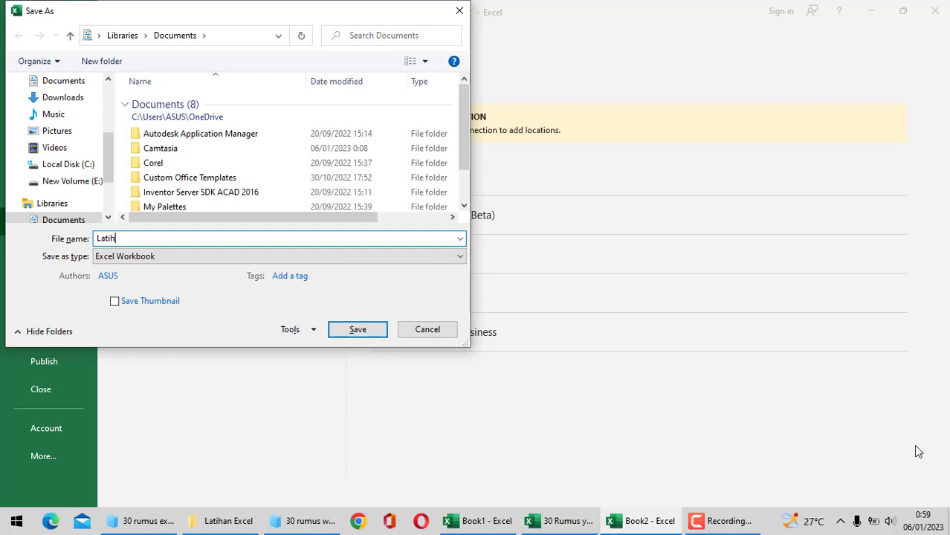
type("an Men")
type("getika")
key("BackSpace")
key("BackSpace")
key("BackSpace")
key("BackSpace")
key("BackSpace")
key("BackSpace")
key("BackSpace")
key("BackSpace")
key("BackSpace")
type("Excel ")
type("tanpa Mous")
type("e")
key("Tab")
key("Tab")
key("Tab")
key("Tab")
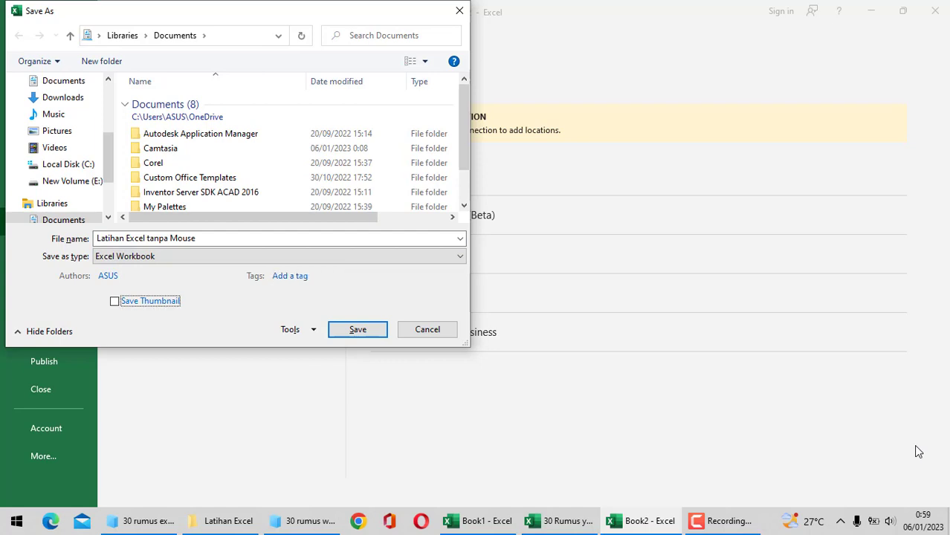
key("Tab")
key("Tab")
key("Tab")
key("Tab")
key("Tab")
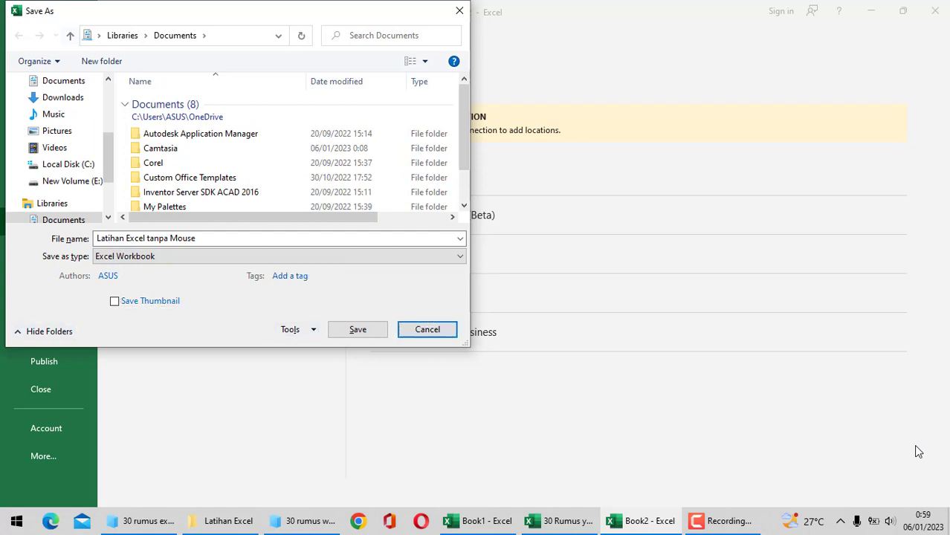
key("Tab")
key("Tab")
key("Tab")
key("Tab")
key("Tab")
key("Down")
key("Left")
Step: Choose New Volume (E:) and open its Latihan Excel folder as the save location
key("Up")
key("Up")
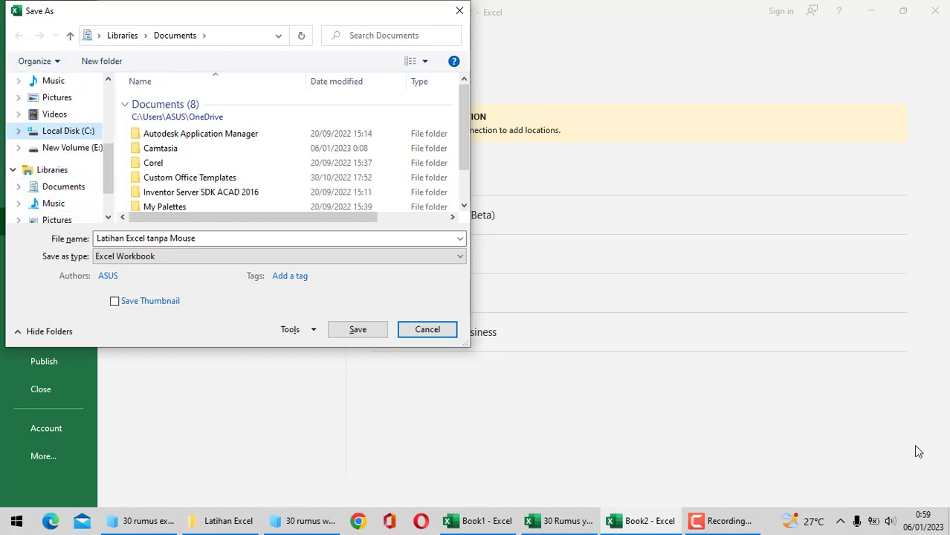
key("Down")
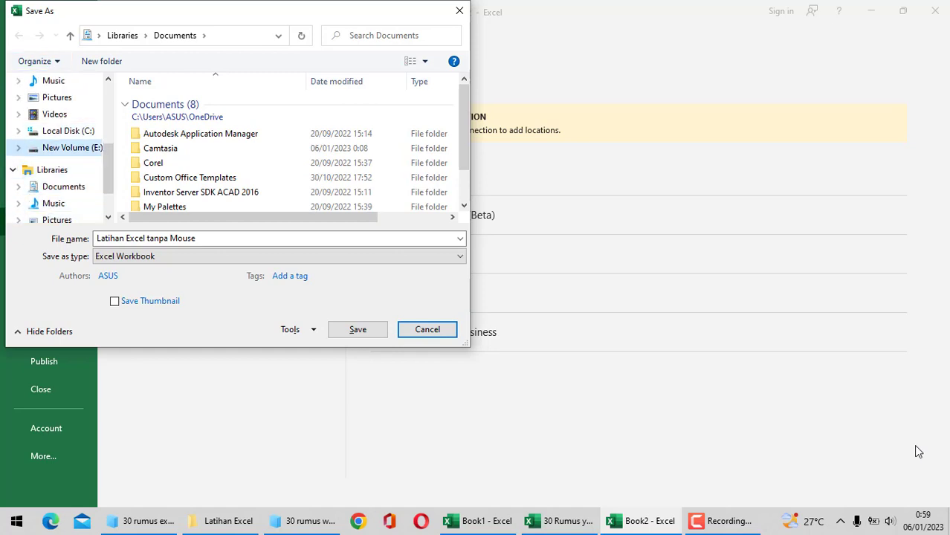
key("Tab")
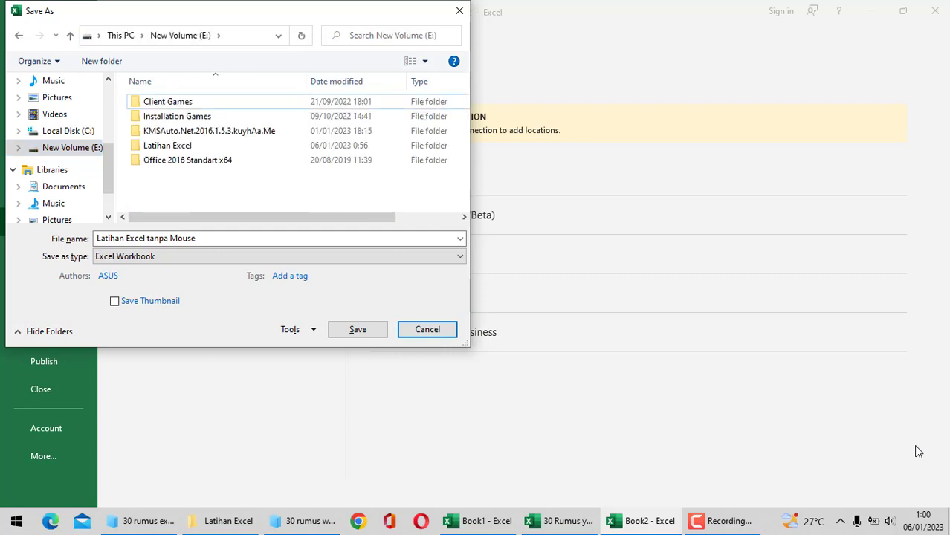
key("Down")
key("Down")
key("Down")
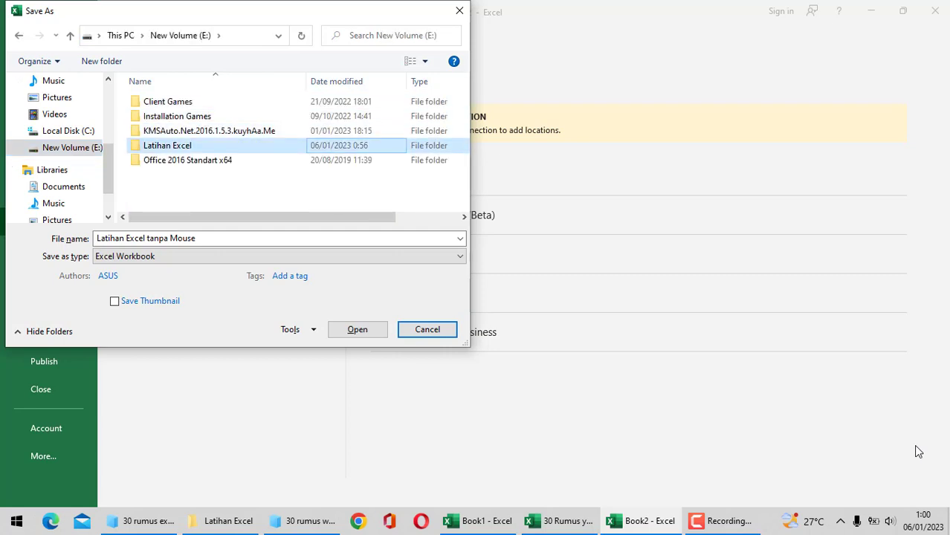
key("Return")
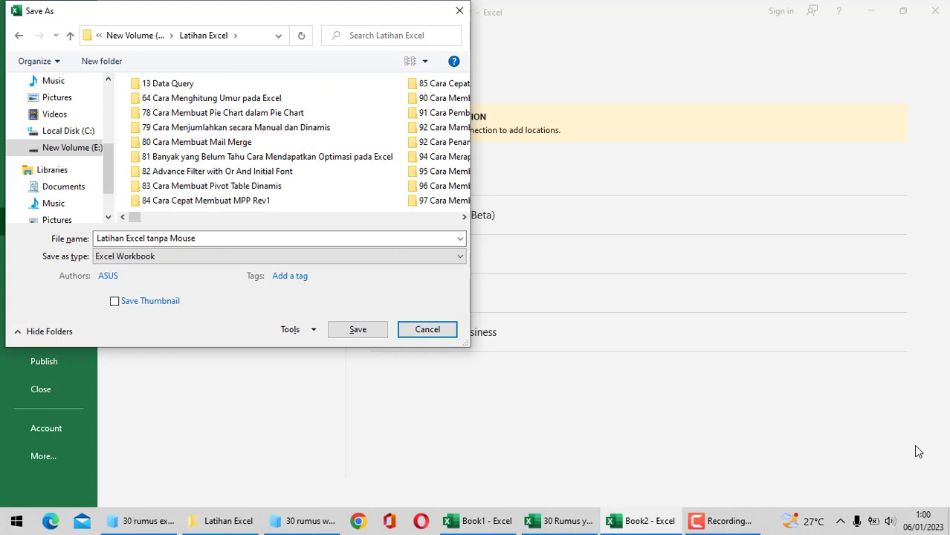
key("Right")
key("Right")
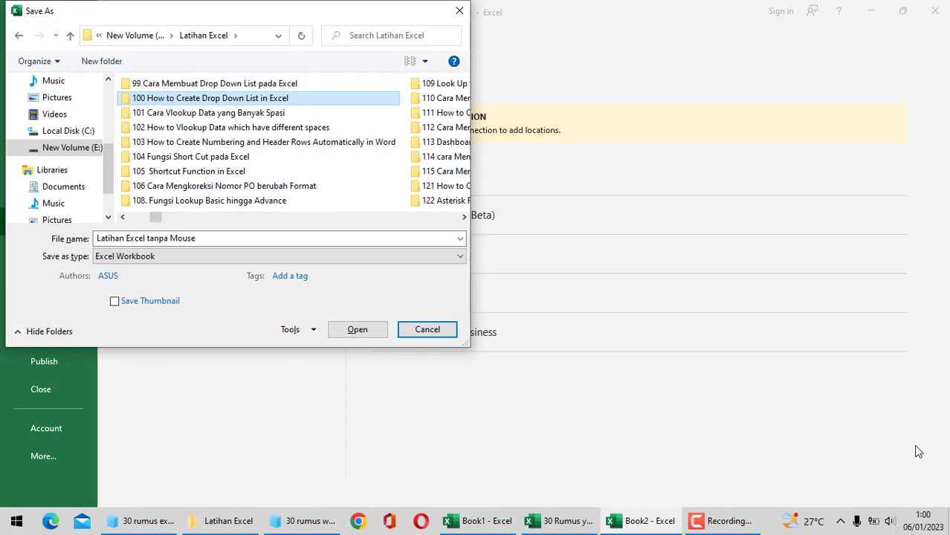
Step: Keep the Excel Workbook format and save the file as 'Latihan Excel tanpa Mouse'
key("Tab")
key("Tab")
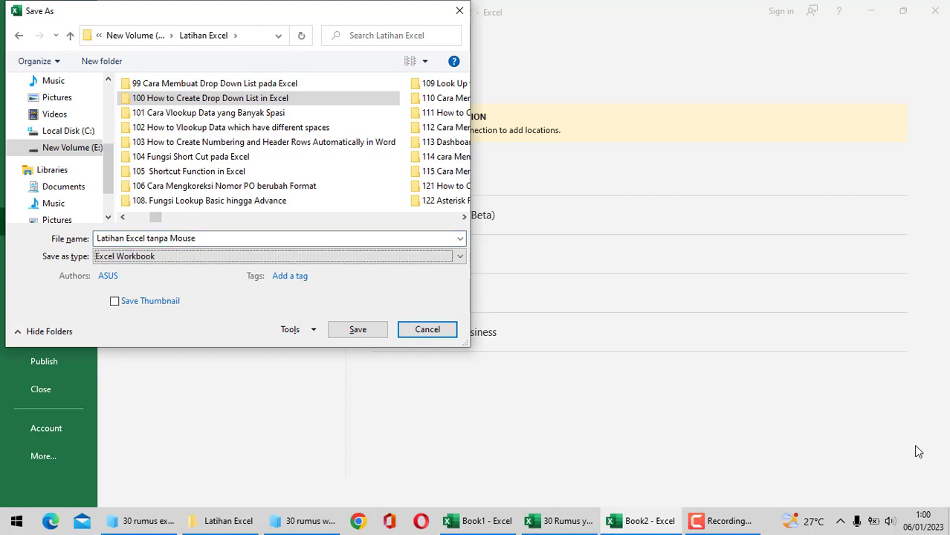
key("alt+Down")
key("Escape")
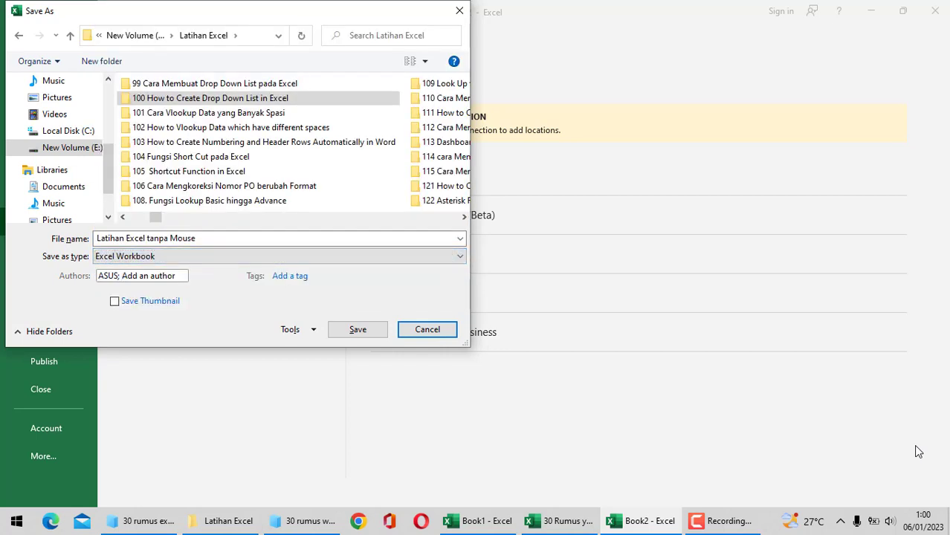
key("Tab")
key("Tab")
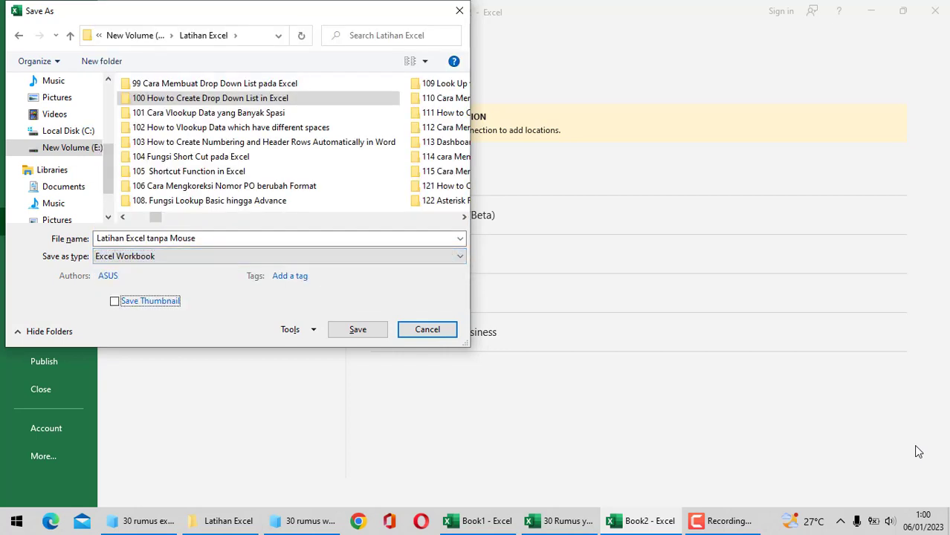
key("Tab")
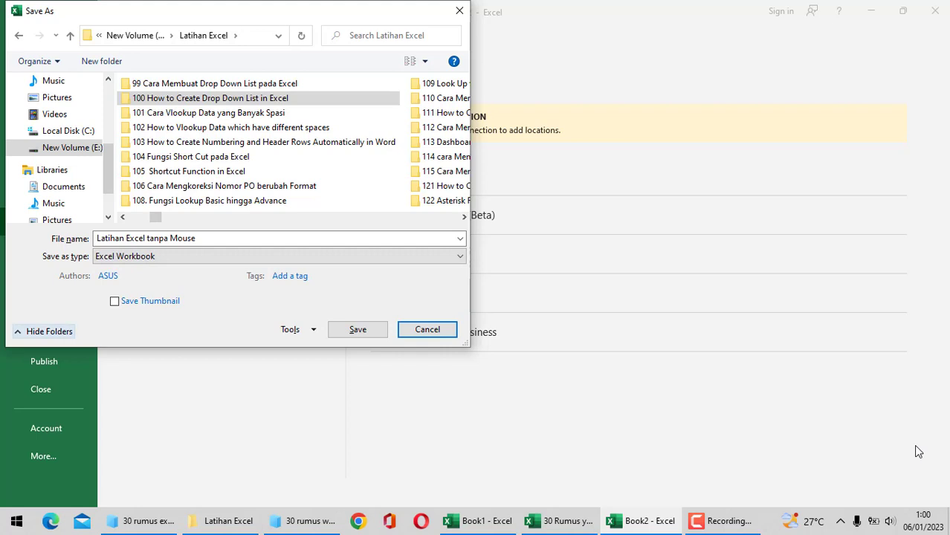
key("Tab")
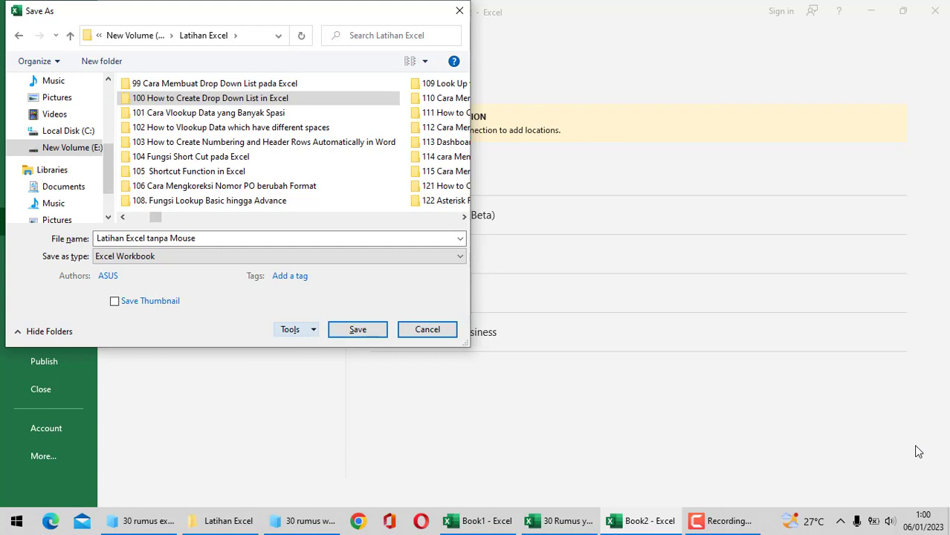
key("Tab")
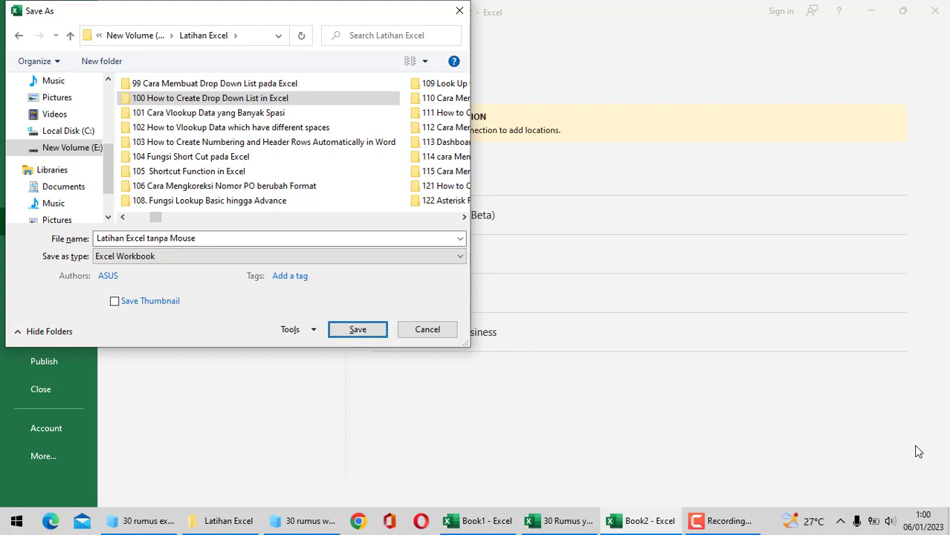
key("Return")
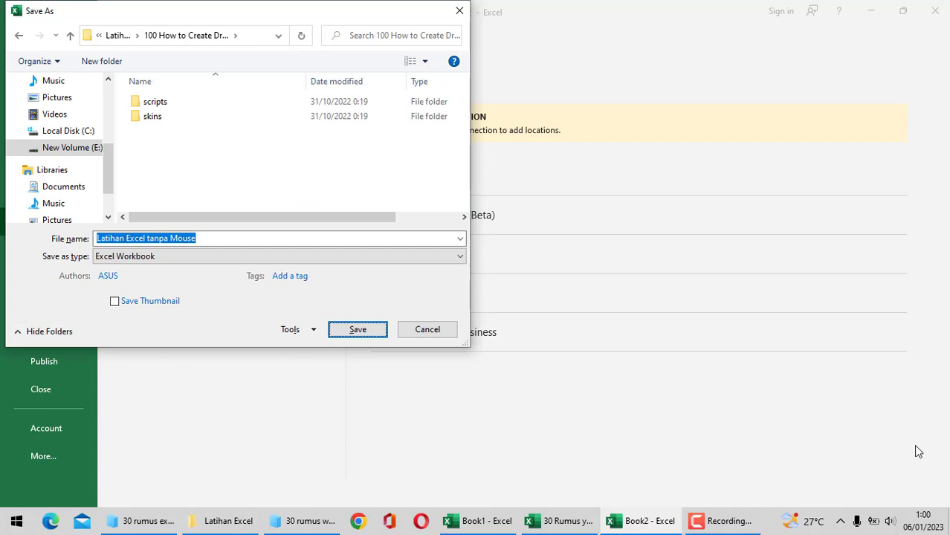
key("Escape")
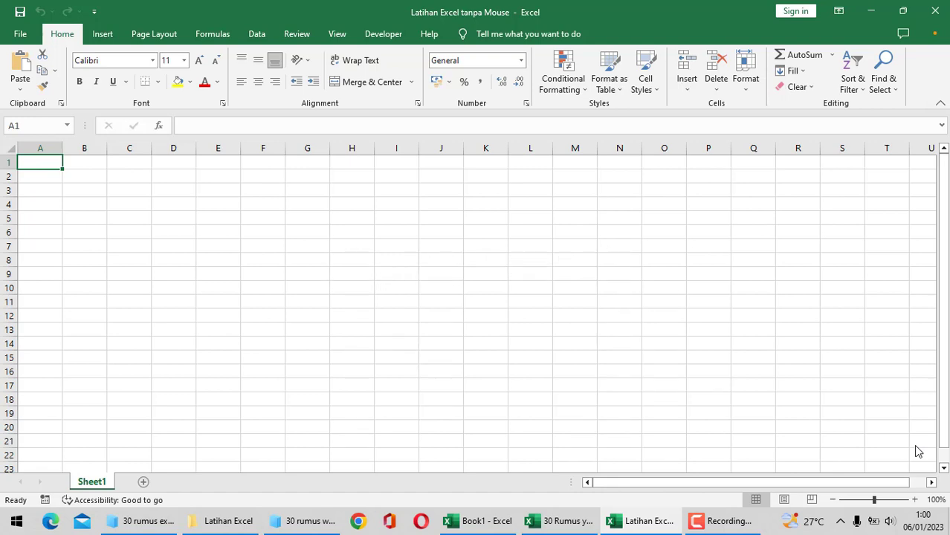
Step: From cell B2, set column B's width to 20 with Alt+H, O, W
key("Down")
key("Right")
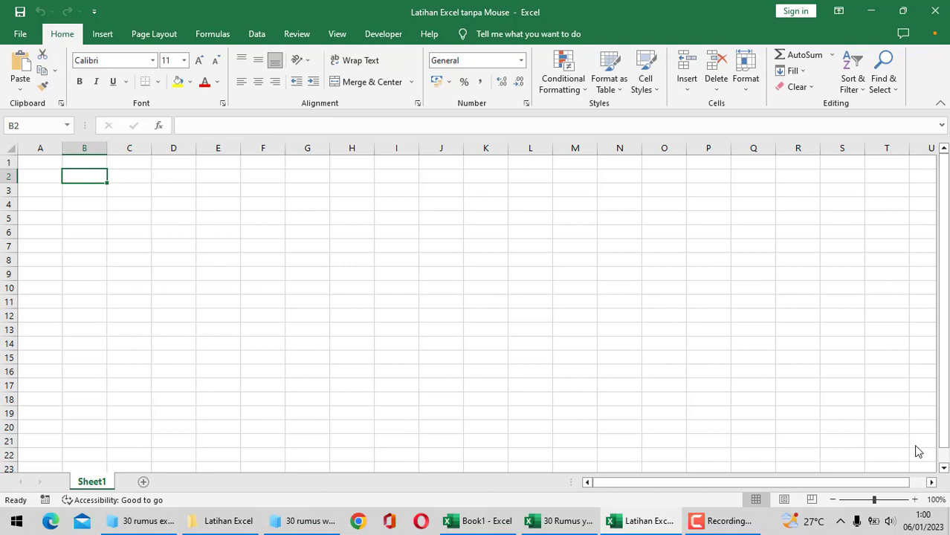
key("alt")
key("h")
key("o")
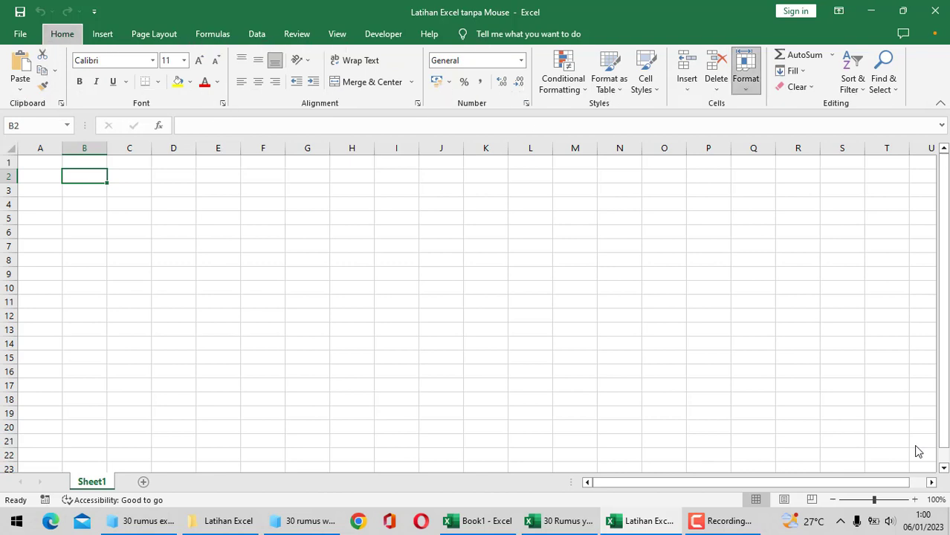
key("w")
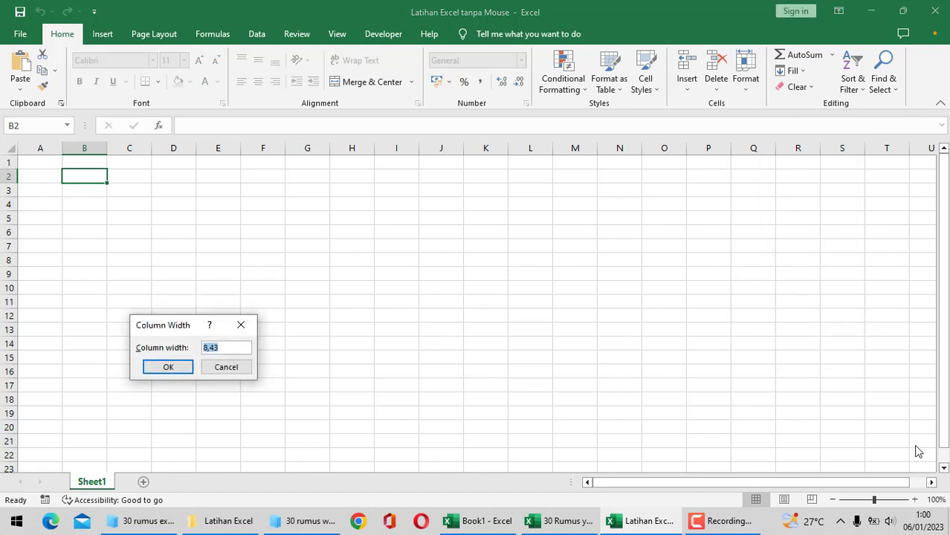
type("20")
key("Return")
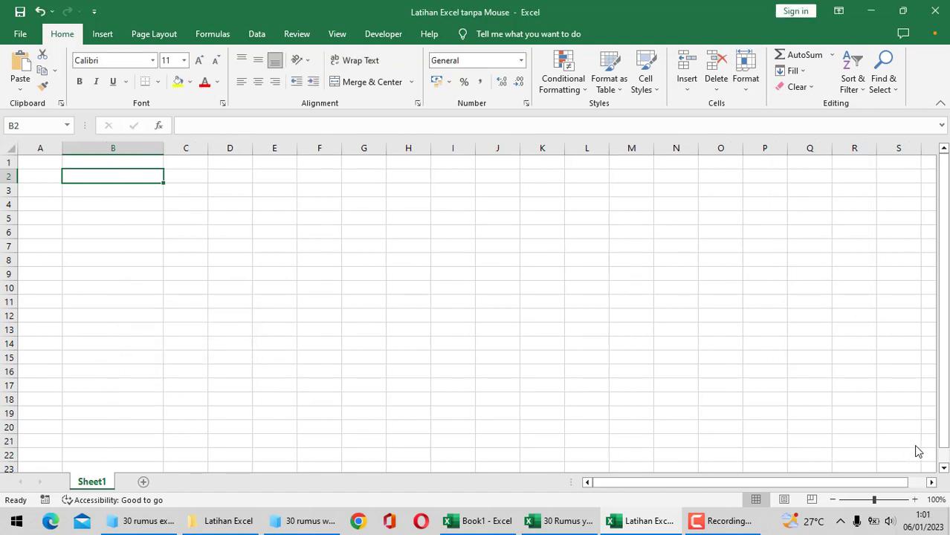
key("Right")
key("Right")
key("Right")
key("Right")
key("Right")
key("Right")
key("Right")
key("Right")
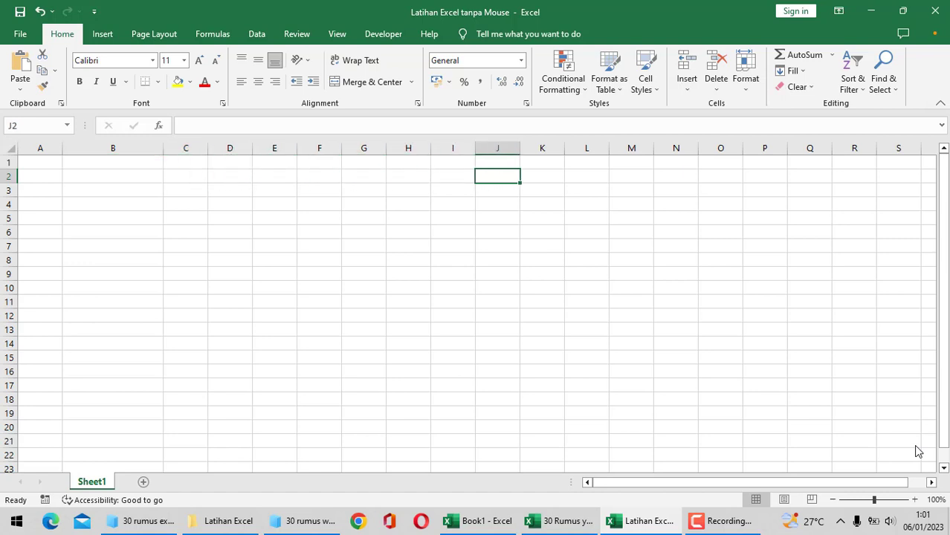
key("Right")
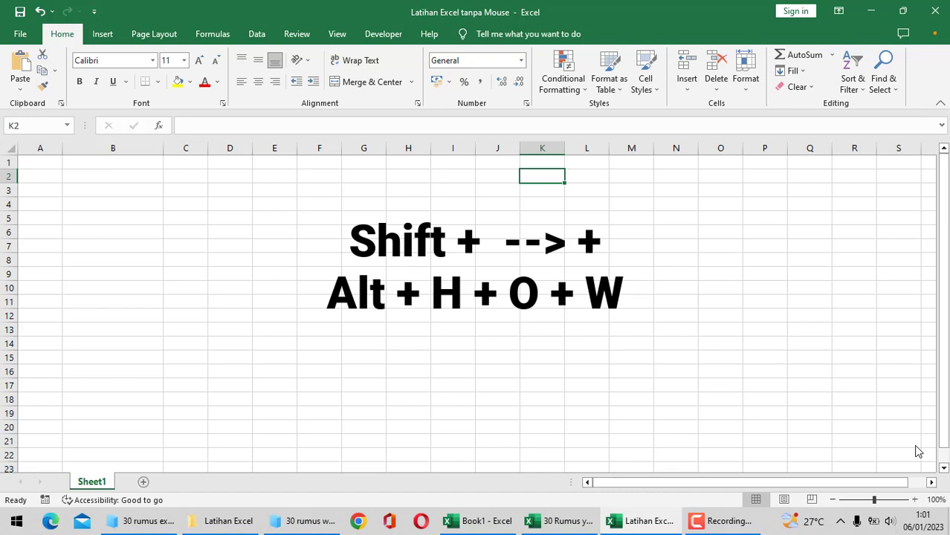
key("Left")
key("Left")
key("Left")
key("Left")
key("Left")
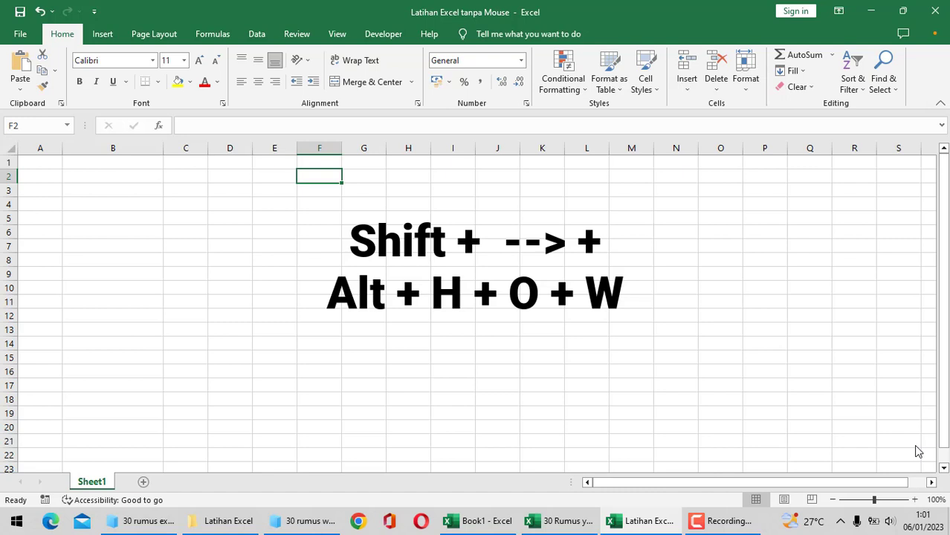
key("Left")
key("Left")
key("Left")
key("Left")
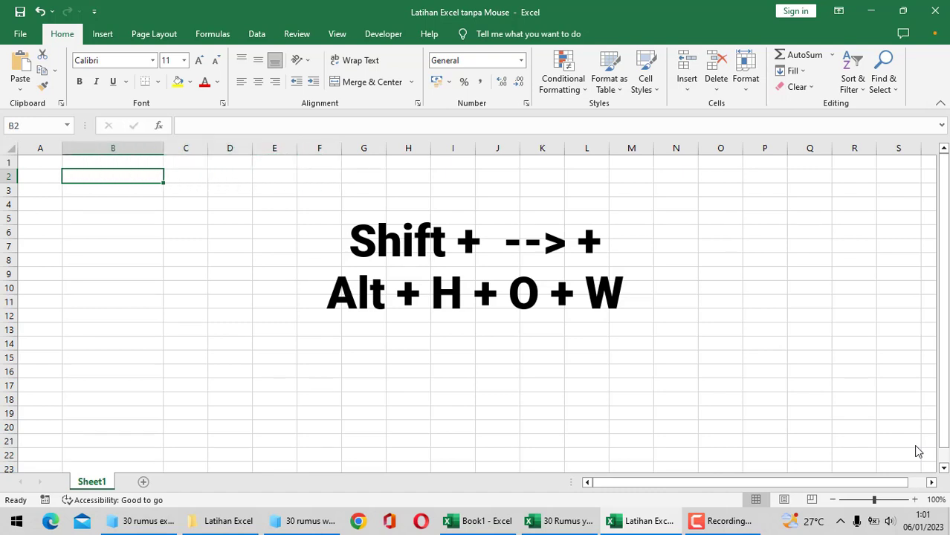
Step: Select B2:L2 and set the width of columns B through L to 20, then return to B2
key("shift+Right")
key("shift+Right")
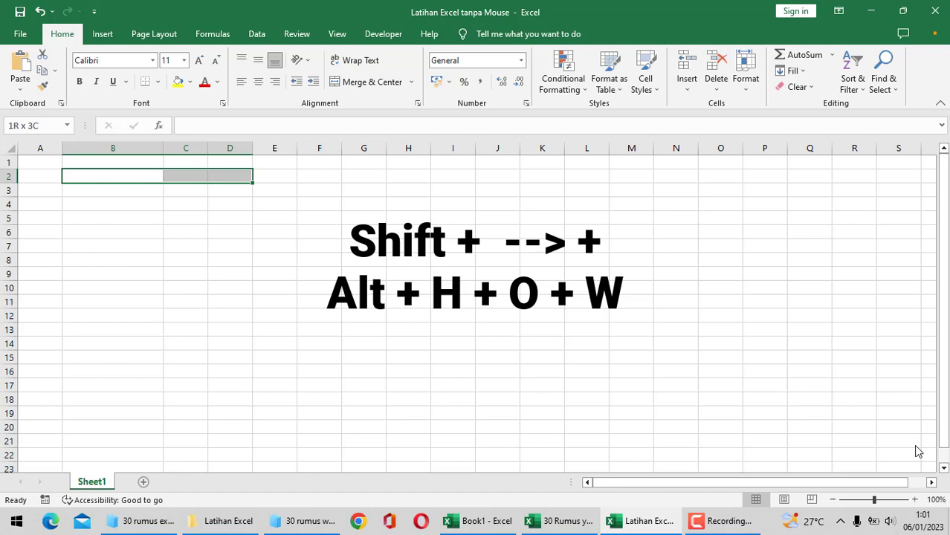
key("shift+Right")
key("shift+Right")
key("shift+Right")
key("shift+Right")
key("shift+Right")
key("shift+Right")
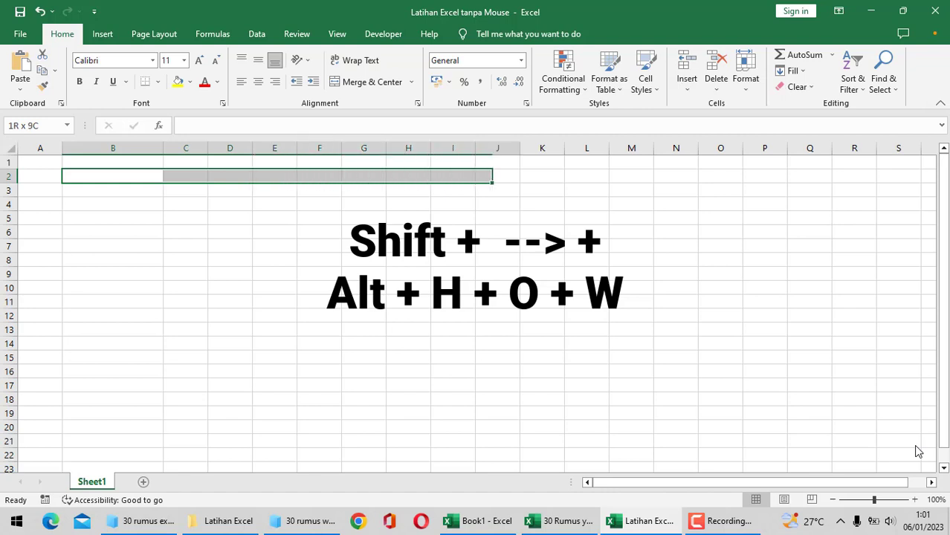
key("shift+Right")
key("shift+Right")
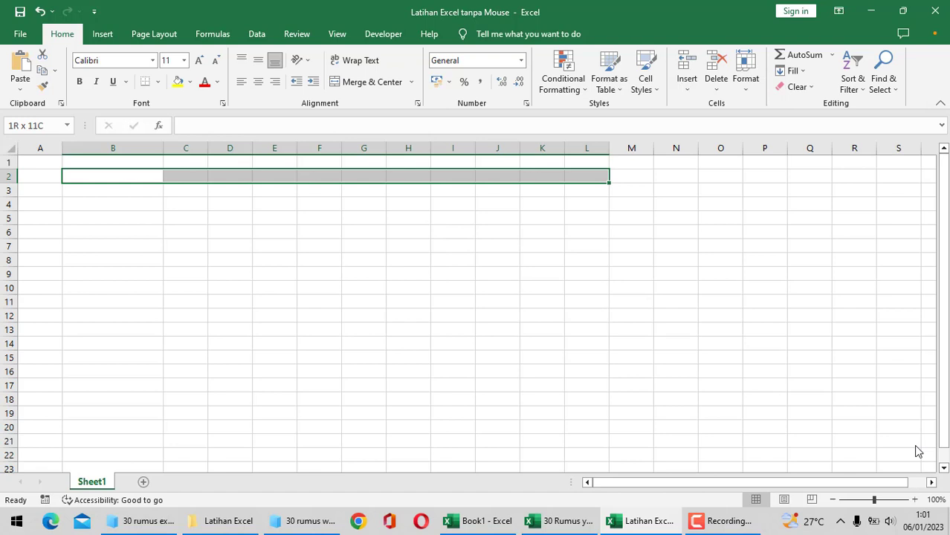
key("alt")
key("h")
key("o")
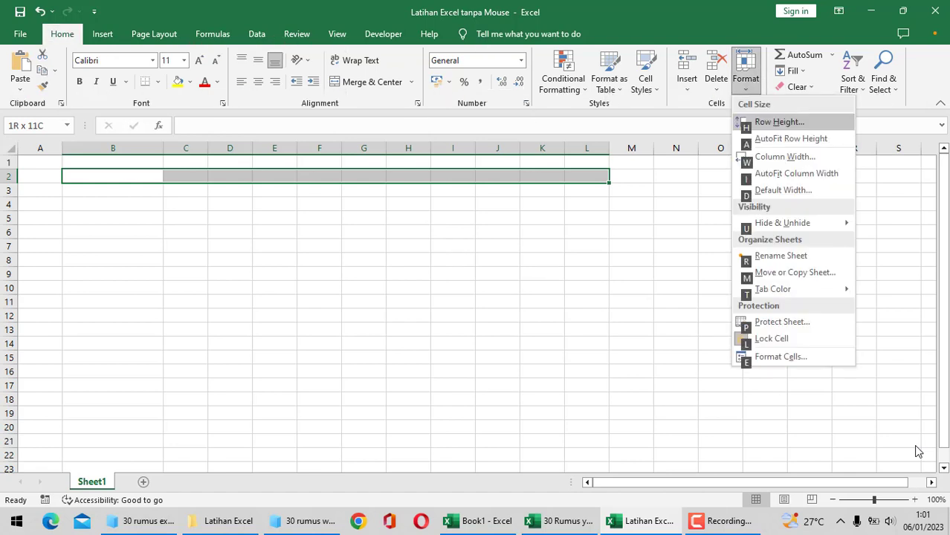
key("w")
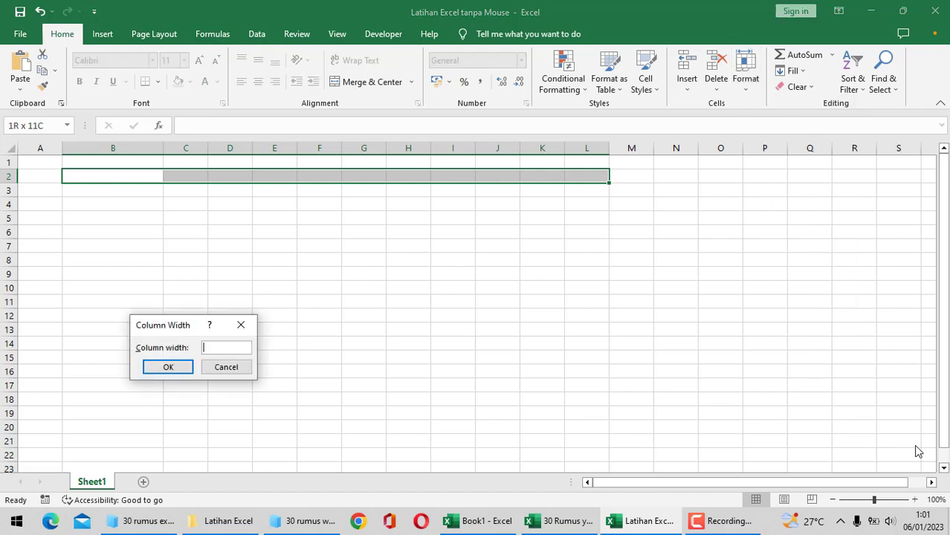
type("20")
key("Return")
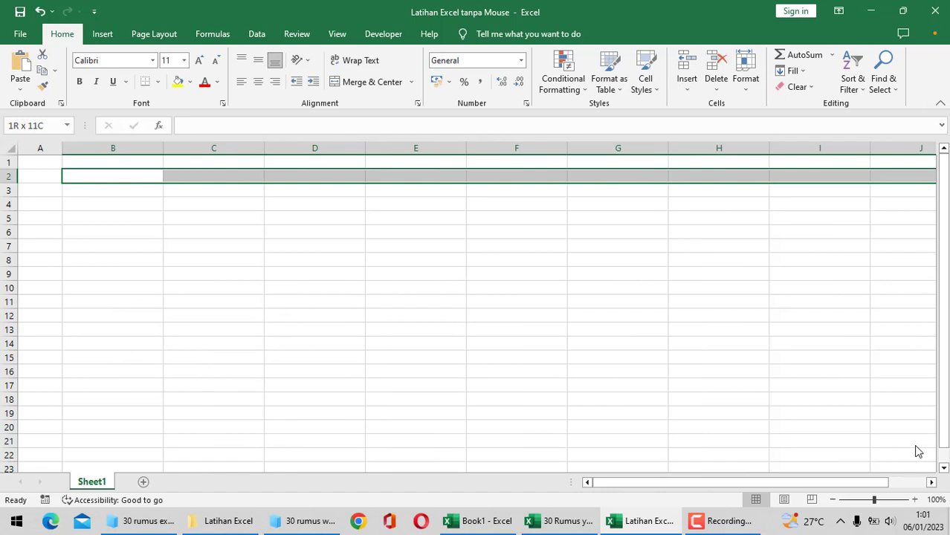
key("Right")
key("Right")
key("Right")
key("Right")
key("Right")
key("Right")
key("Right")
key("Right")
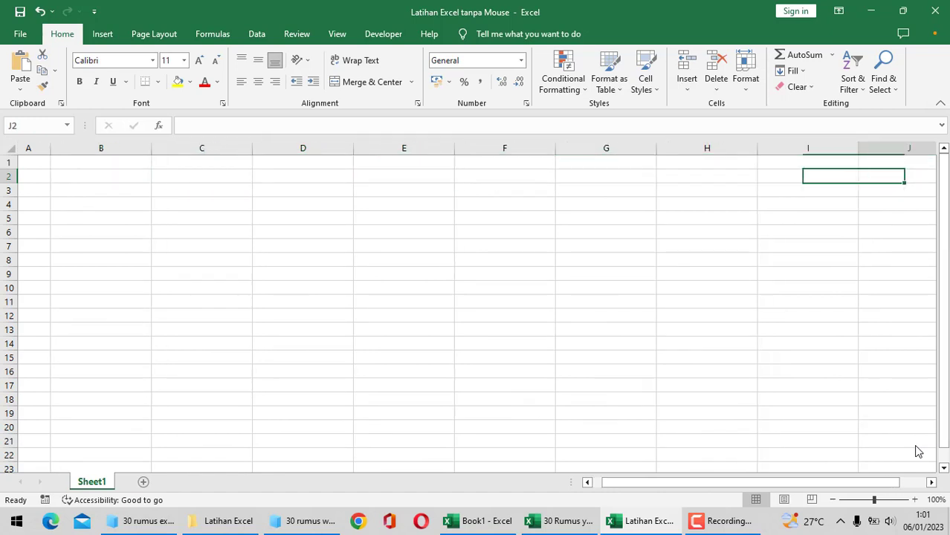
key("Right")
key("Left")
key("Home")
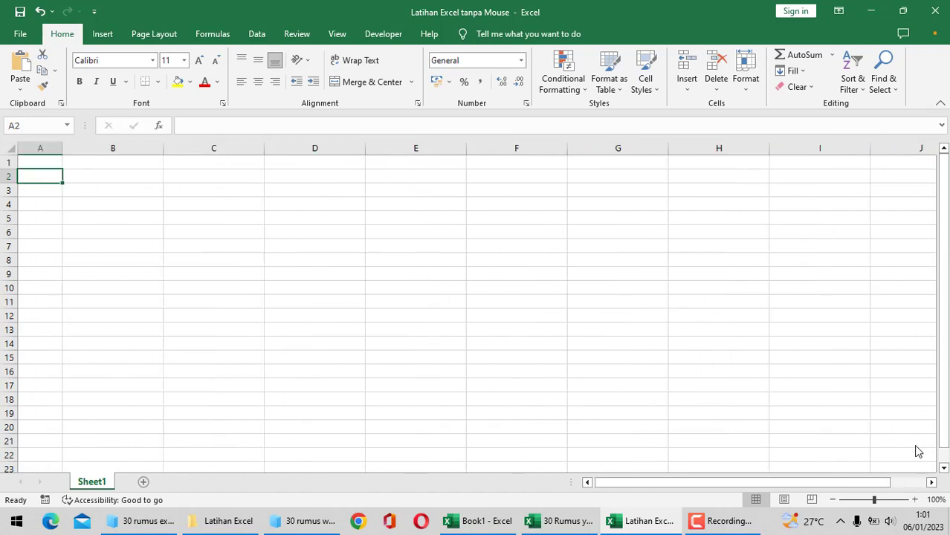
key("Right")
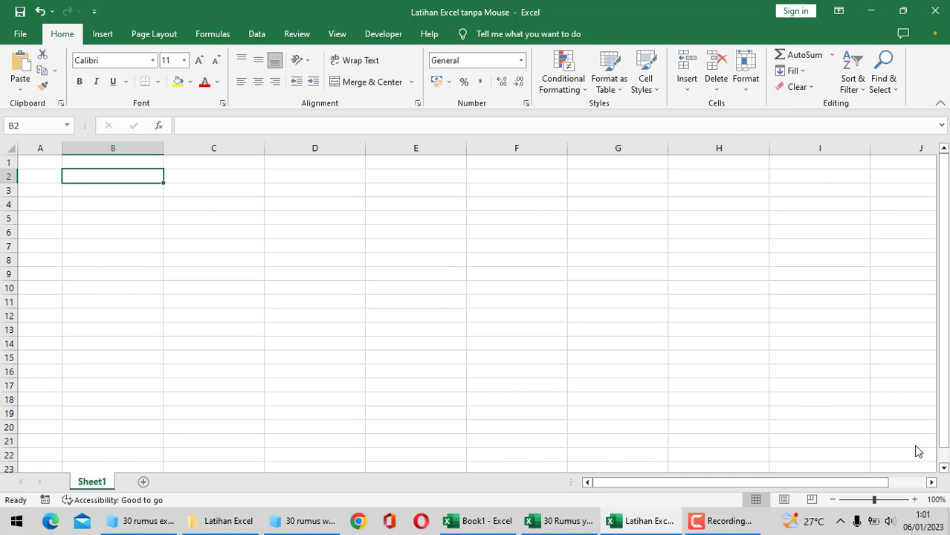
type("Latiha")
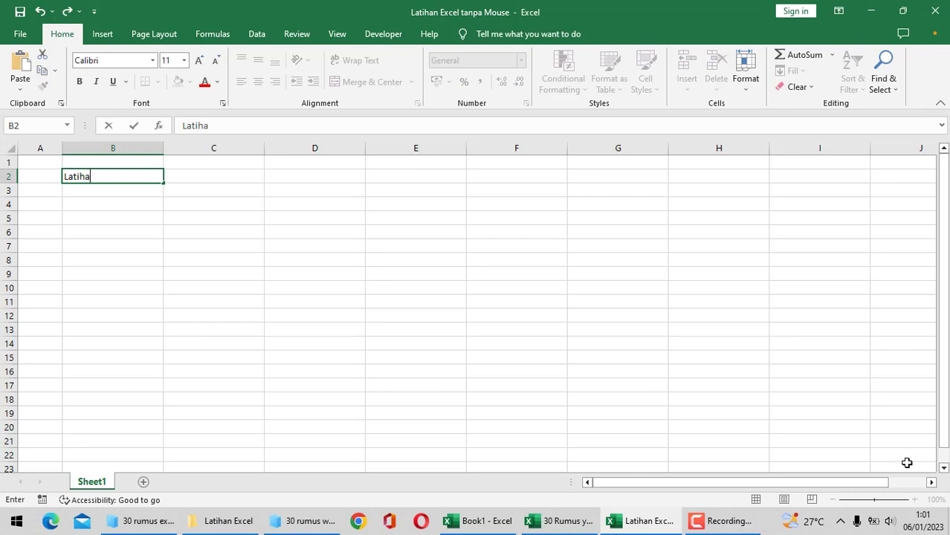
type("n Exc")
type("el tanpa ")
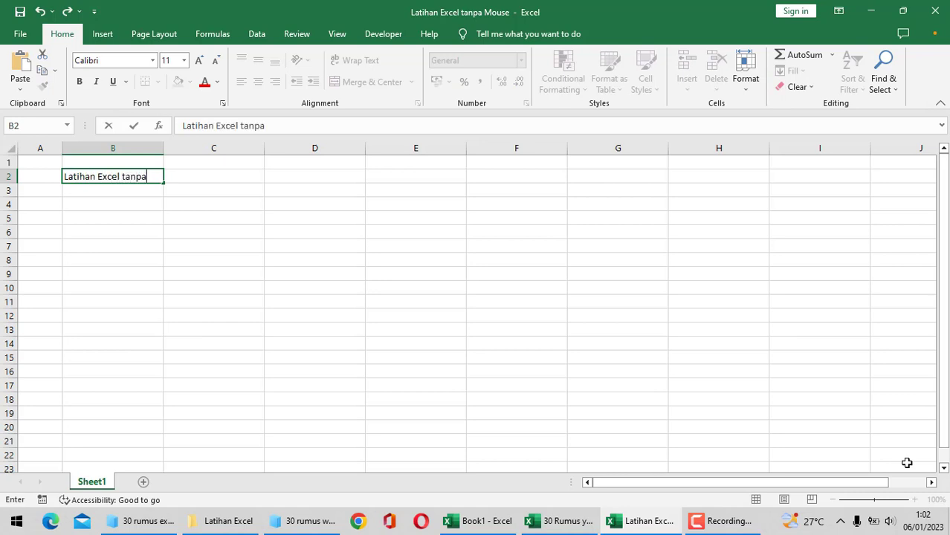
type("Mouse")
key("Return")
key("Up")
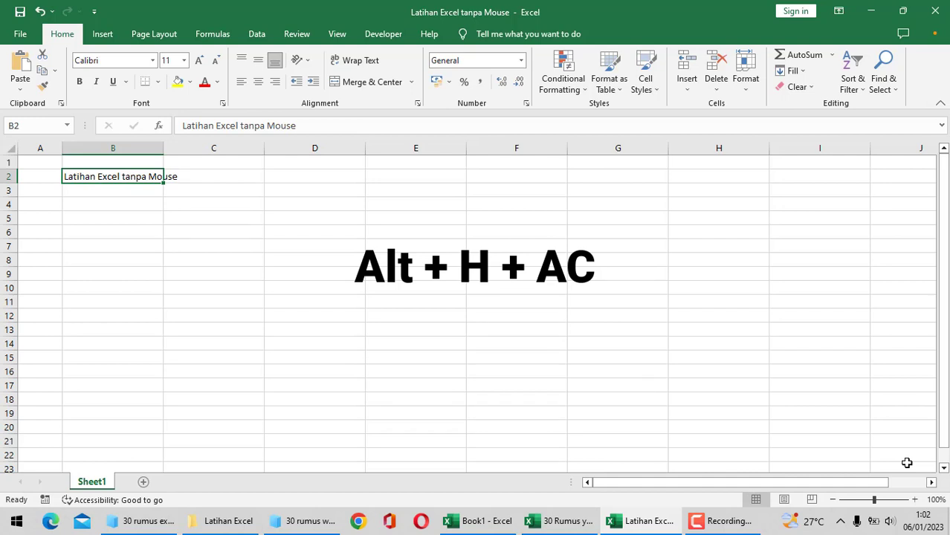
key("alt")
key("h")
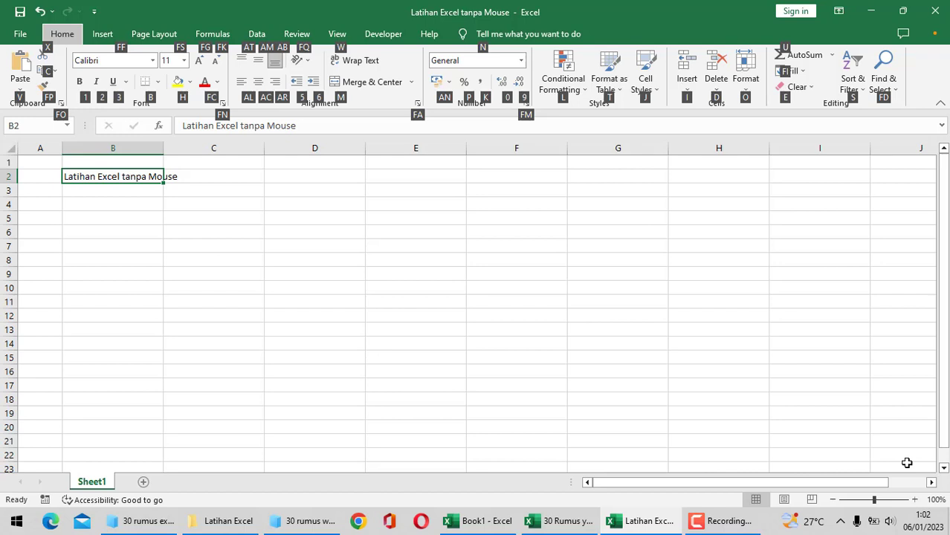
key("a")
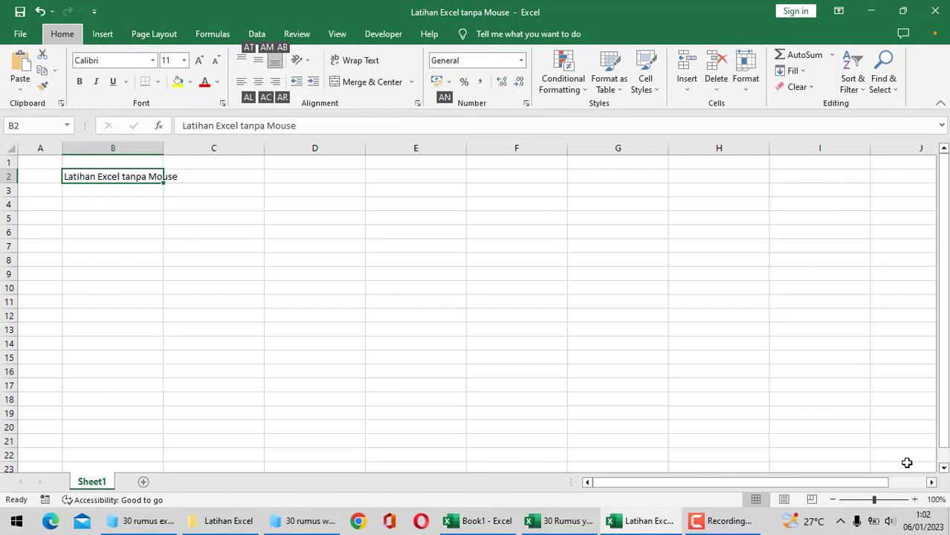
key("l")
key("Down")
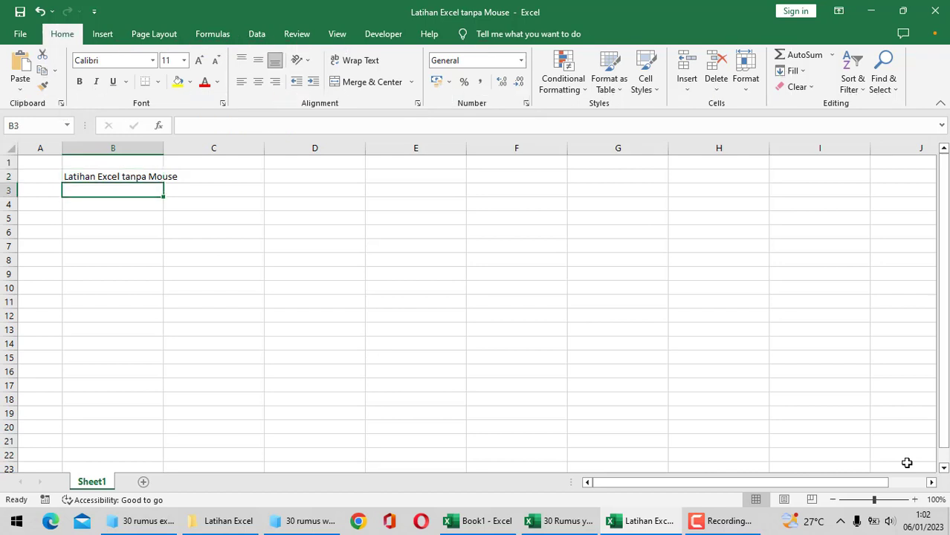
key("Up")
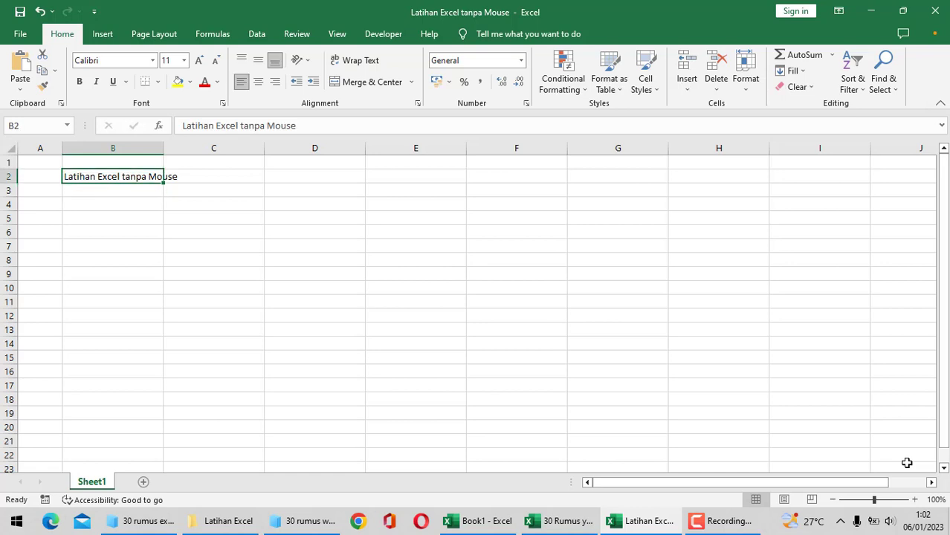
key("alt")
key("h")
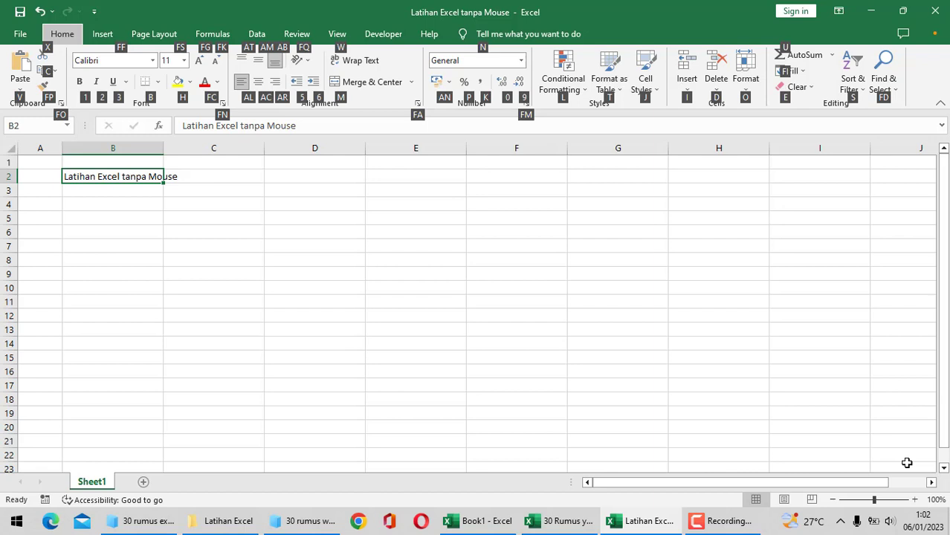
key("a")
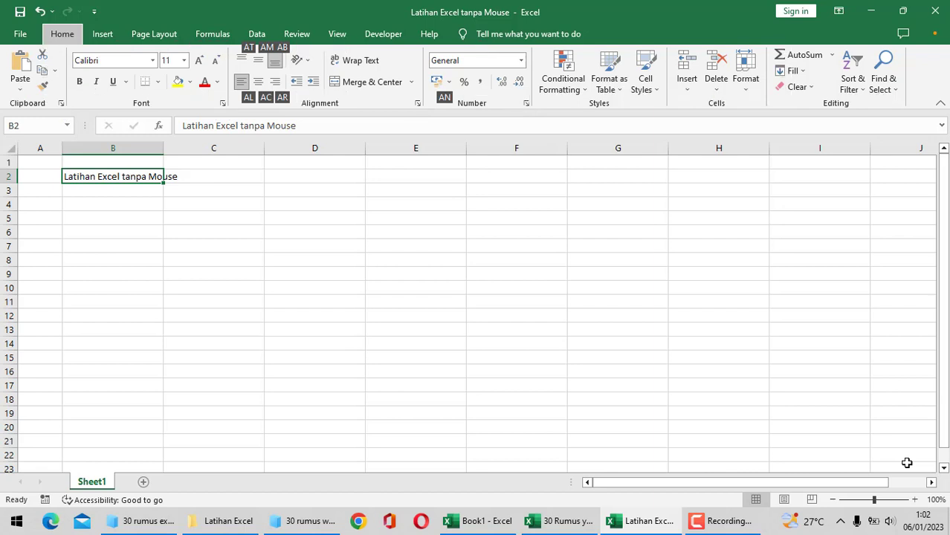
key("c")
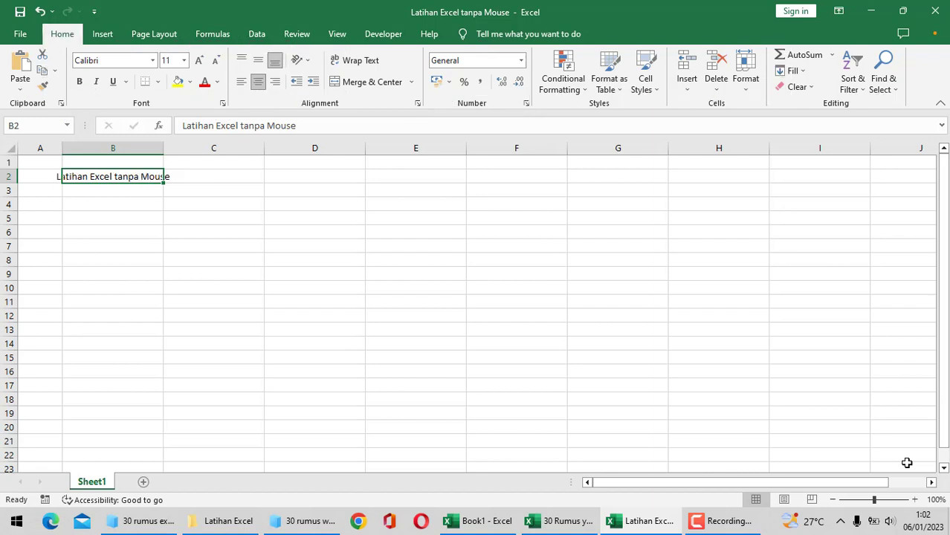
key("Down")
key("Up")
key("Right")
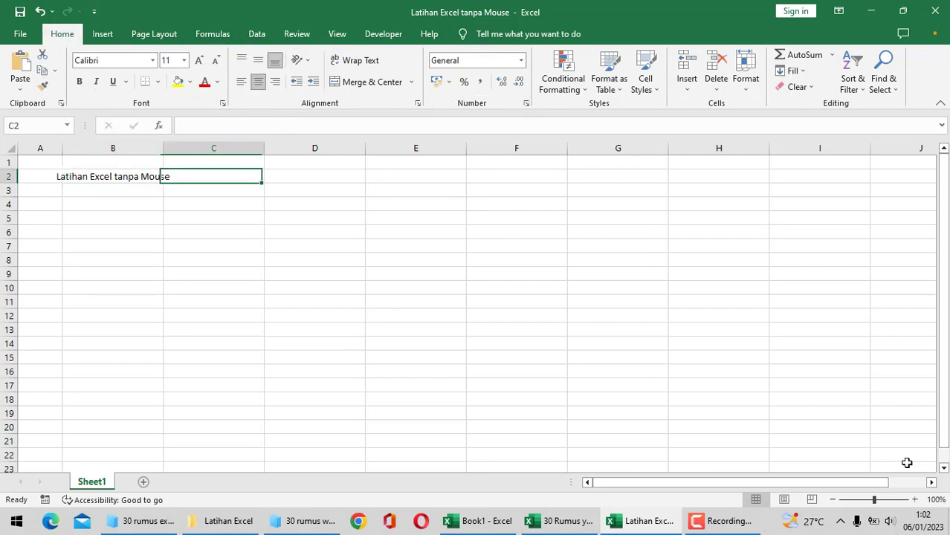
key("Right")
key("Left")
key("Left")
key("Left")
key("Right")
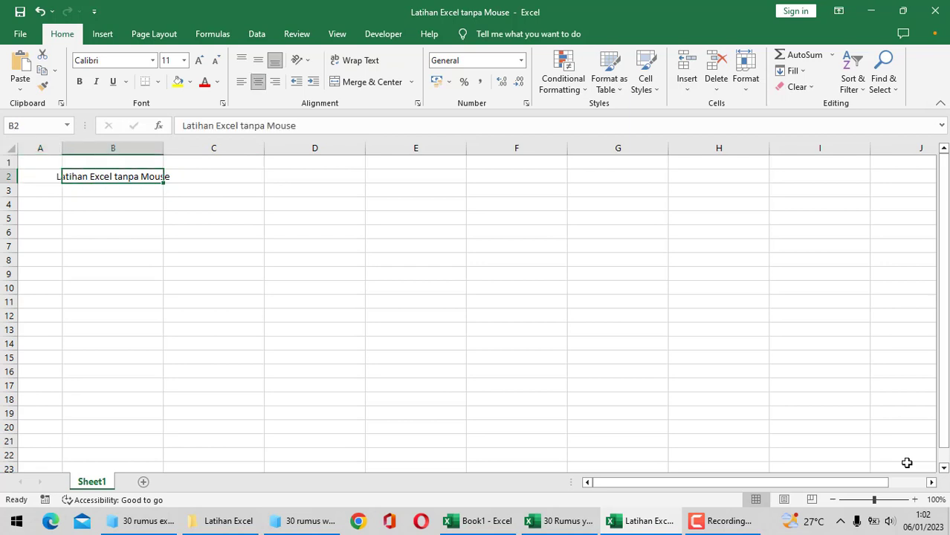
key("Right")
key("Right")
key("Right")
key("Right")
key("Right")
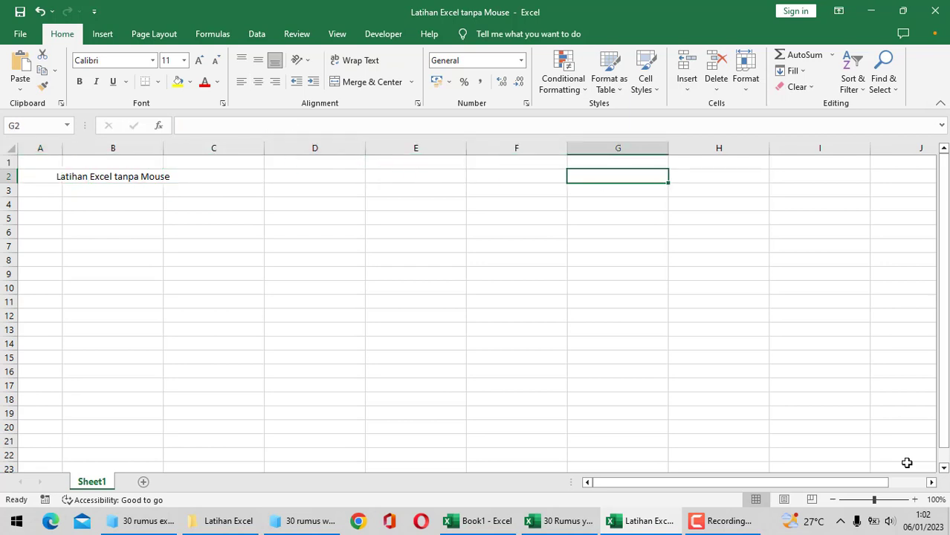
key("Left")
key("Left")
key("Left")
key("Left")
key("Left")
key("Right")
key("Right")
key("Right")
key("Right")
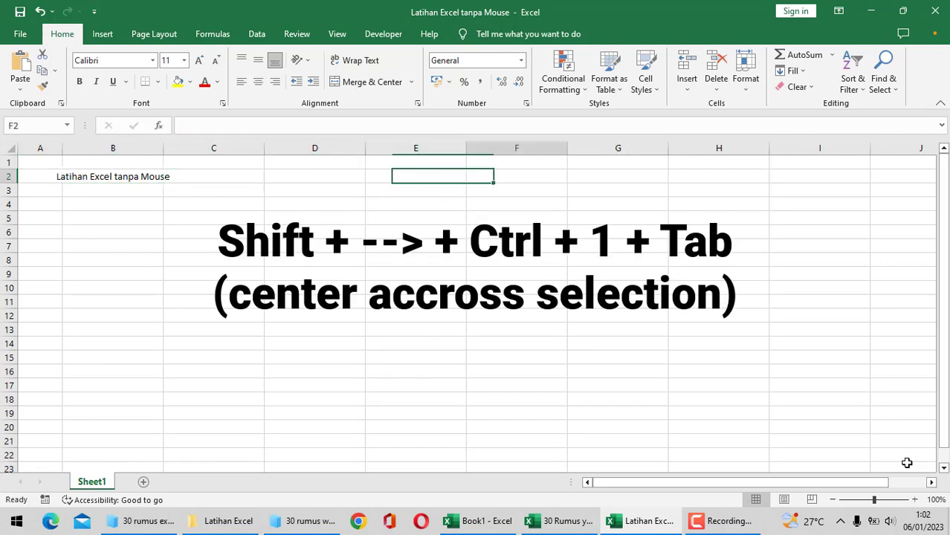
key("Right")
key("Right")
Step: Select the title range B2:F2 and open Format Cells with Ctrl+1
key("Left")
key("Left")
key("Left")
key("Left")
key("Left")
key("Left")
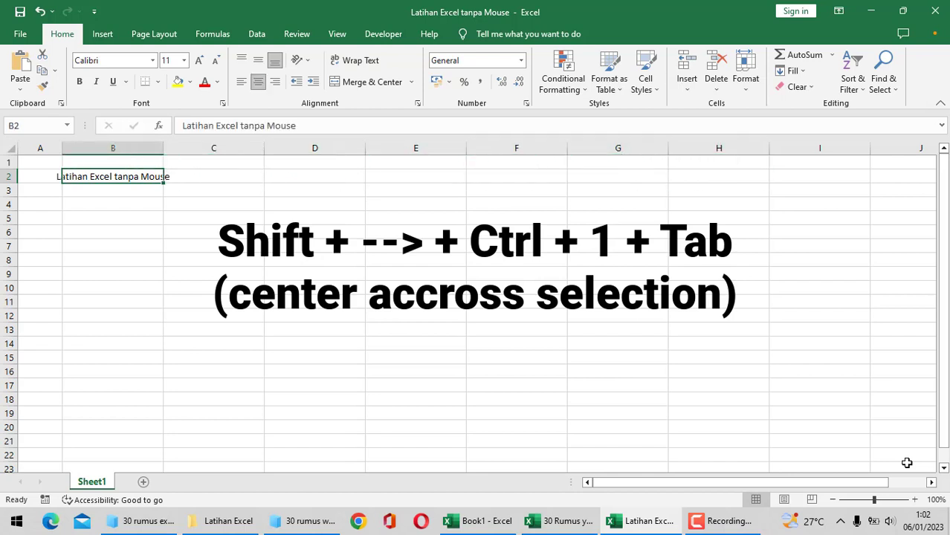
key("Right")
key("Right")
key("Left")
key("Left")
key("Right")
key("Right")
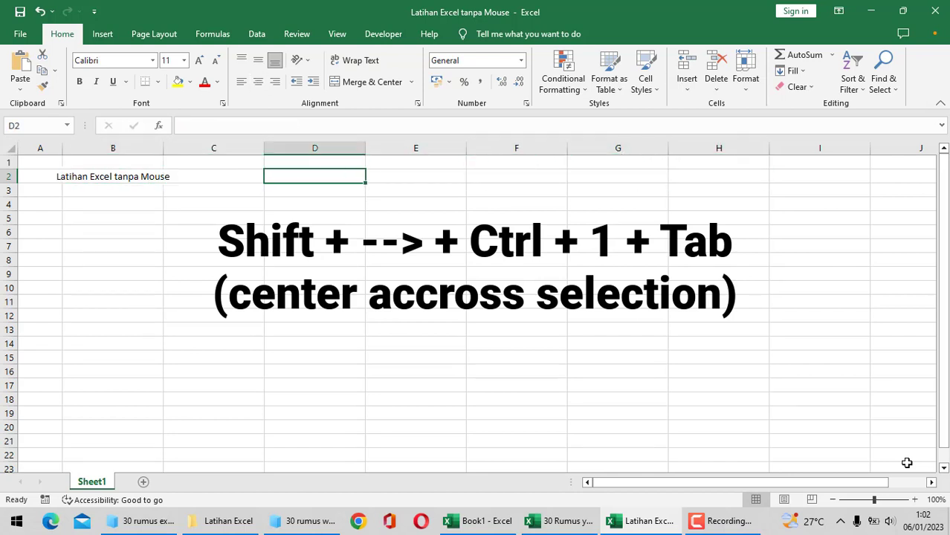
key("Right")
key("Right")
key("Right")
key("Left")
key("Left")
key("Left")
key("Left")
key("Left")
key("shift+Right")
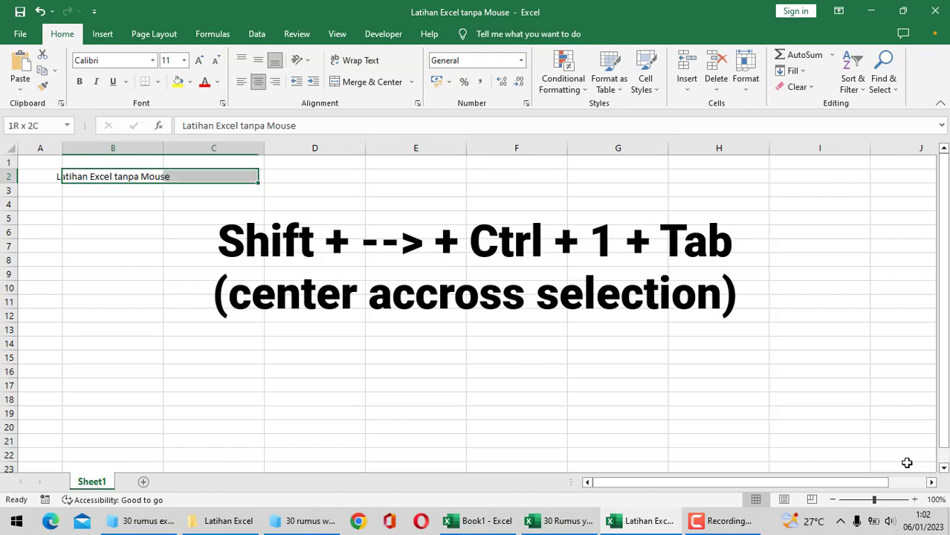
key("shift+Right")
key("shift+Right")
key("shift+Right")
key("shift+Right")
key("shift+Left")
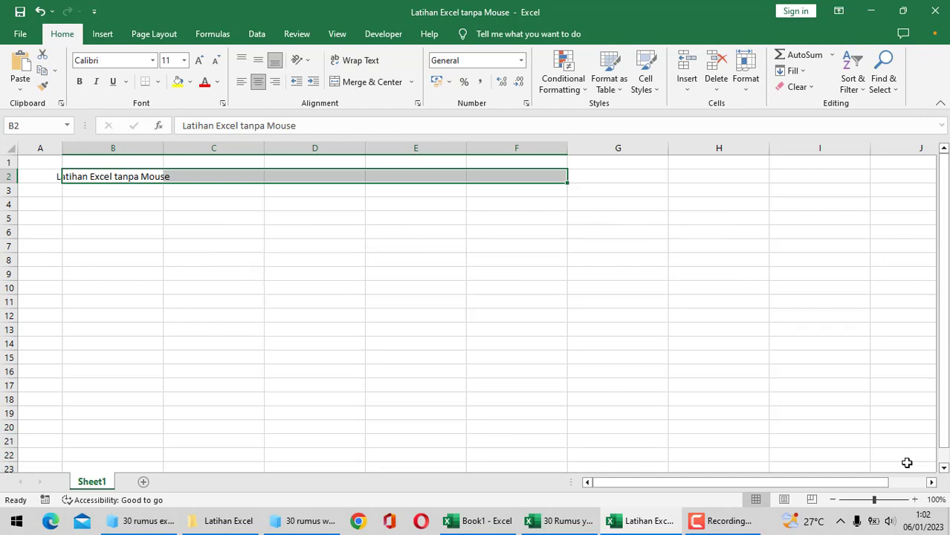
key("ctrl+1")
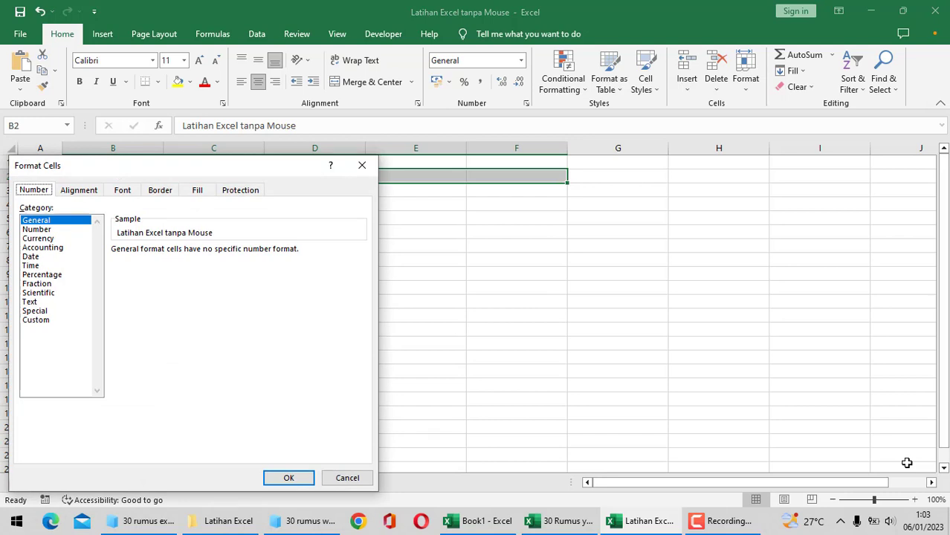
Step: Set horizontal alignment to Center Across Selection on the Alignment tab and apply it
key("Tab")
key("Down")
key("Down")
key("Down")
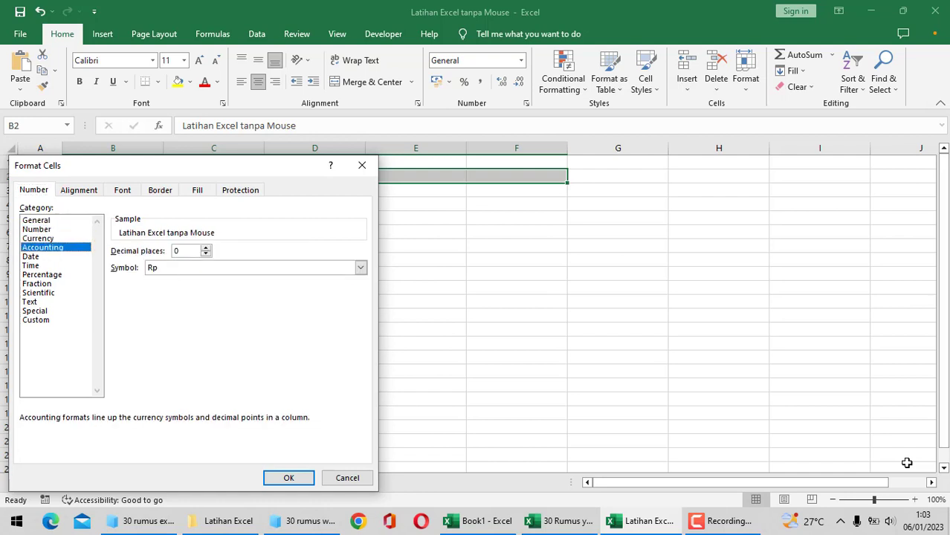
key("Up")
key("Up")
key("Up")
key("Tab")
key("Tab")
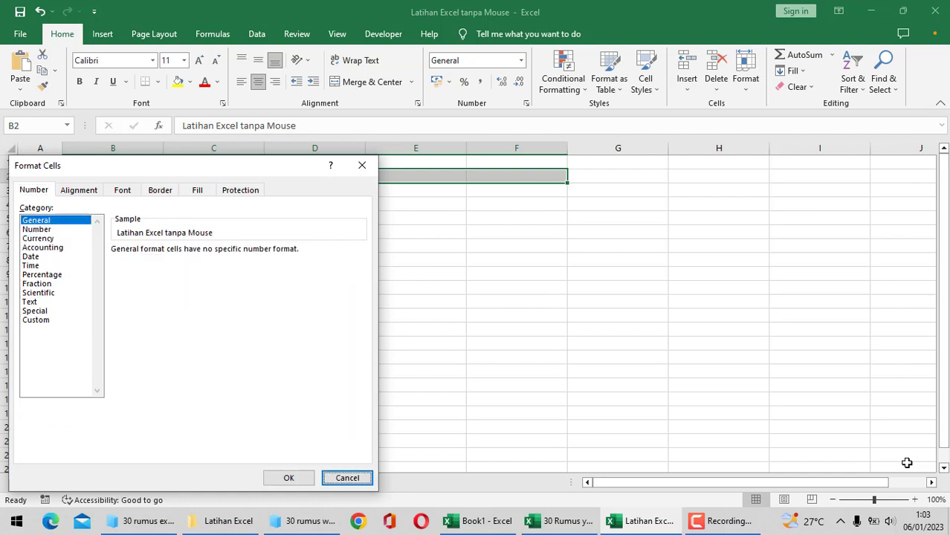
key("Tab")
key("Right")
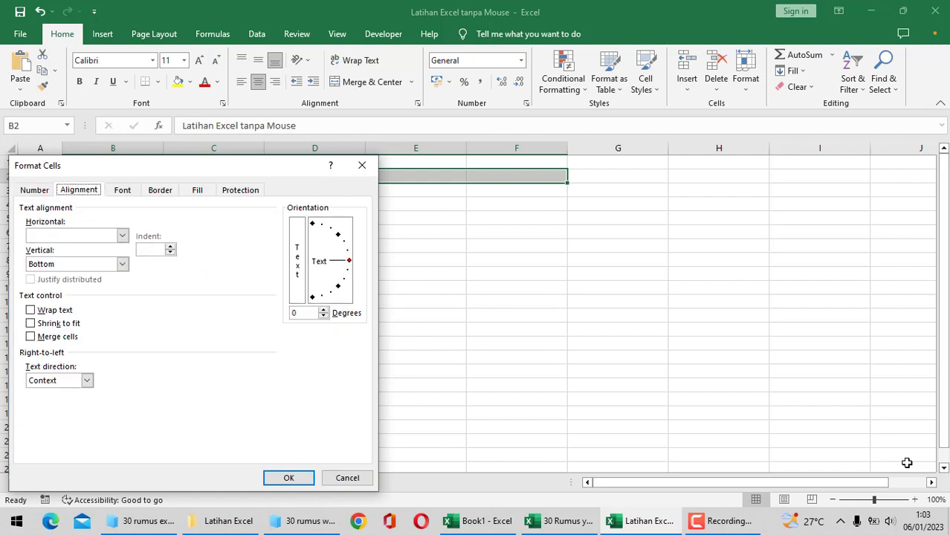
key("Tab")
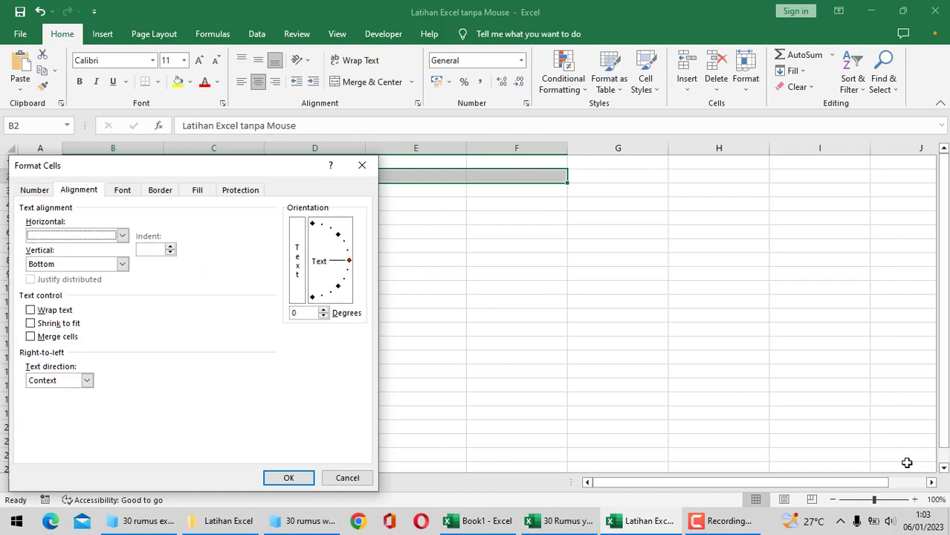
key("alt+Down")
key("Down")
key("Down")
key("Down")
key("Down")
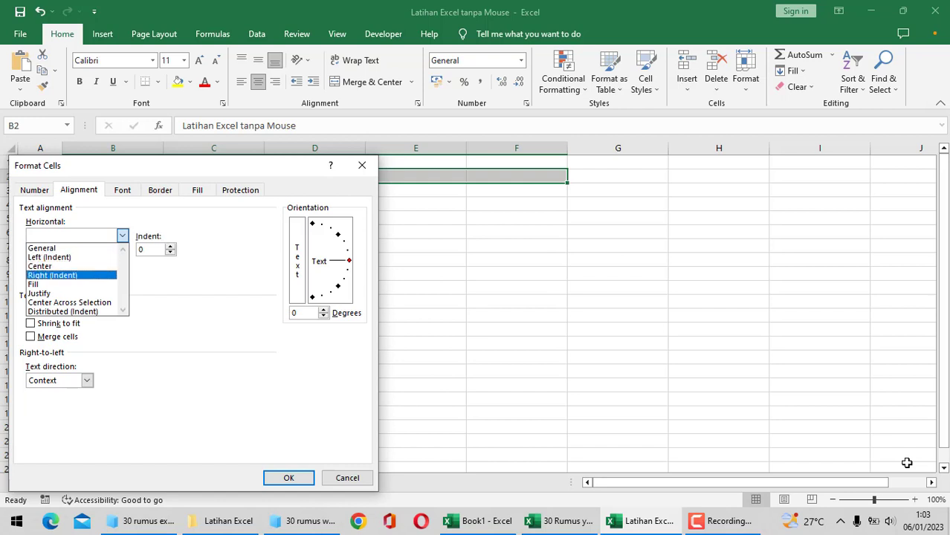
key("Down")
key("Down")
key("Down")
key("Down")
key("Up")
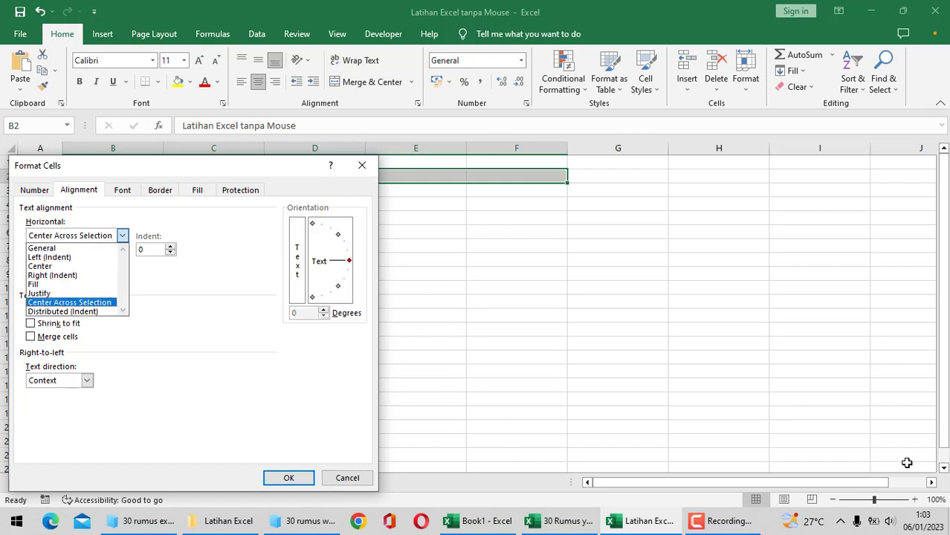
key("Return")
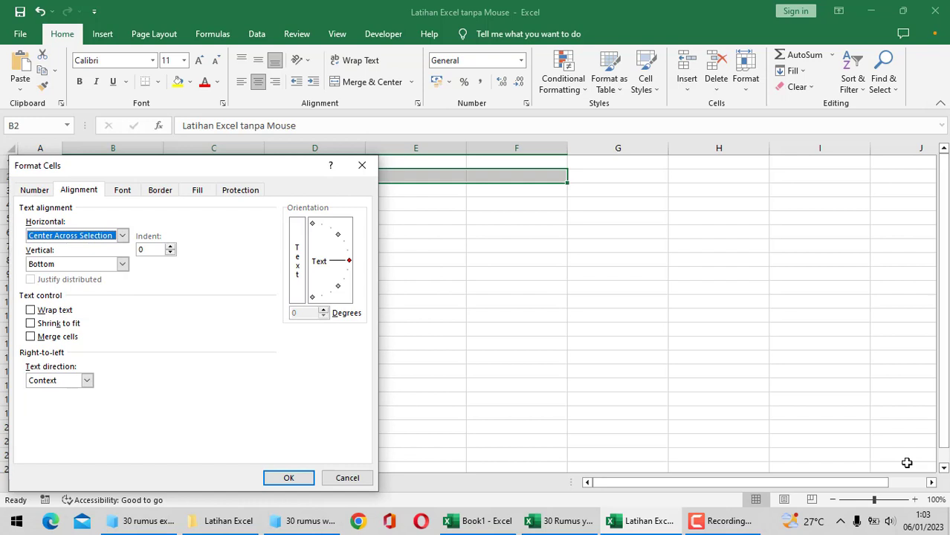
key("Return")
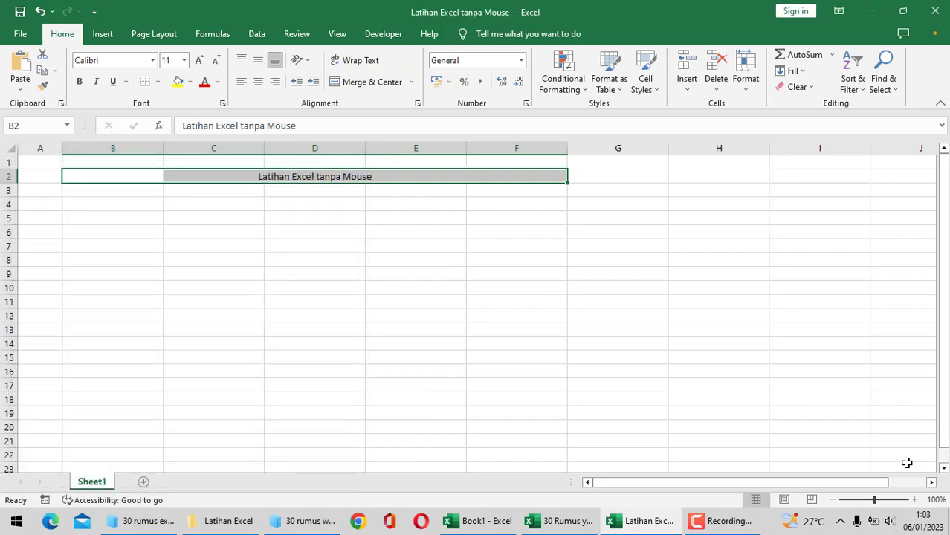
Step: Move off the title range down to cell A4 to check the centred title
key("Down")
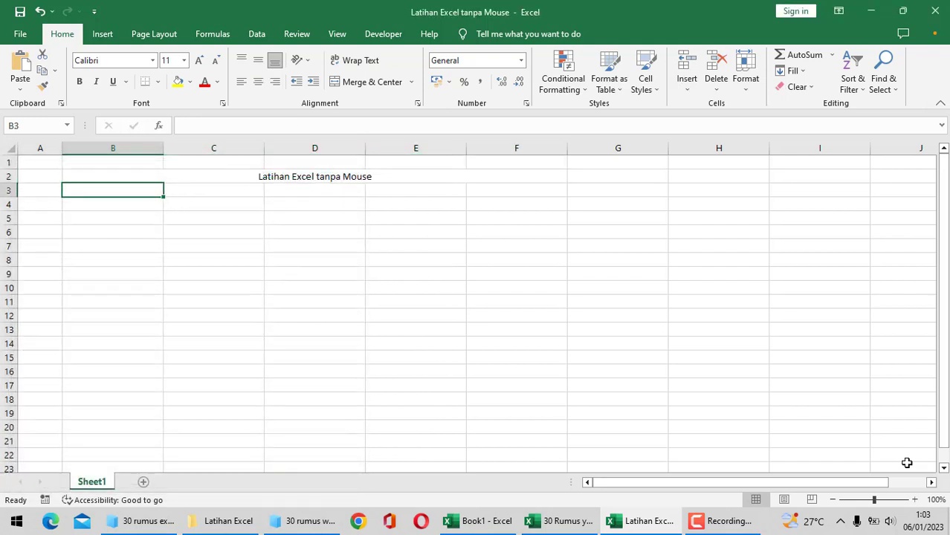
key("Up")
key("Right")
key("Down")
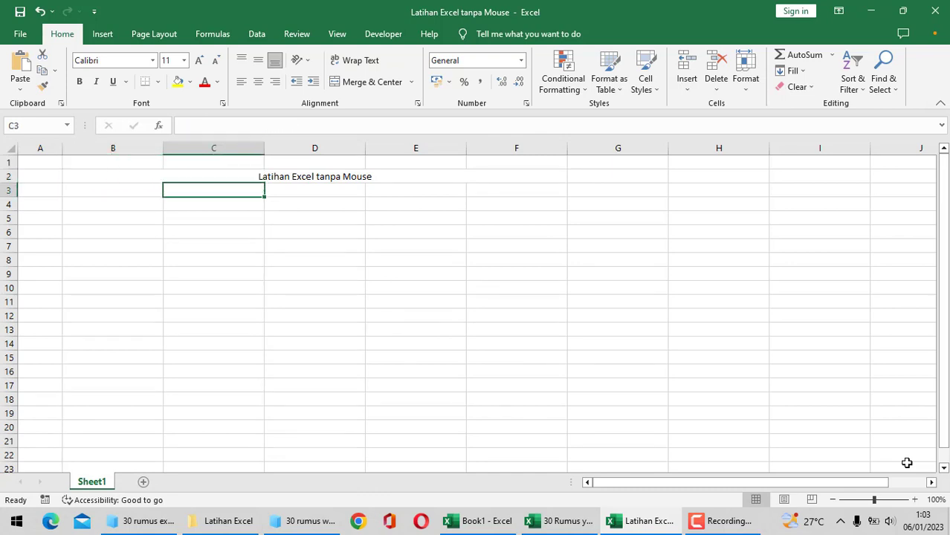
key("Up")
key("Down")
key("Left")
key("Left")
key("Down")
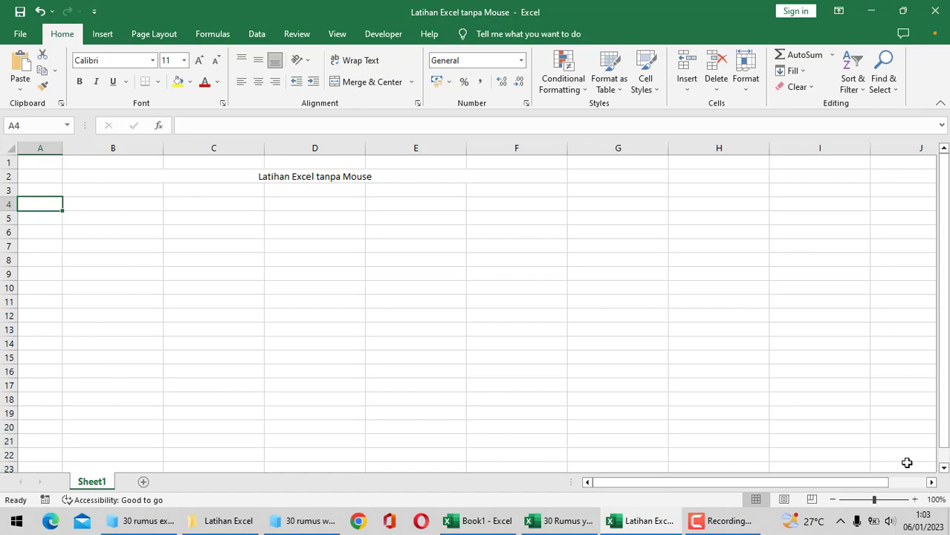
Step: Switch to the 30 Rumus yang Wajib Diketahui PPIC workbook window with Alt+Tab
key("alt+Tab")
key("Tab")
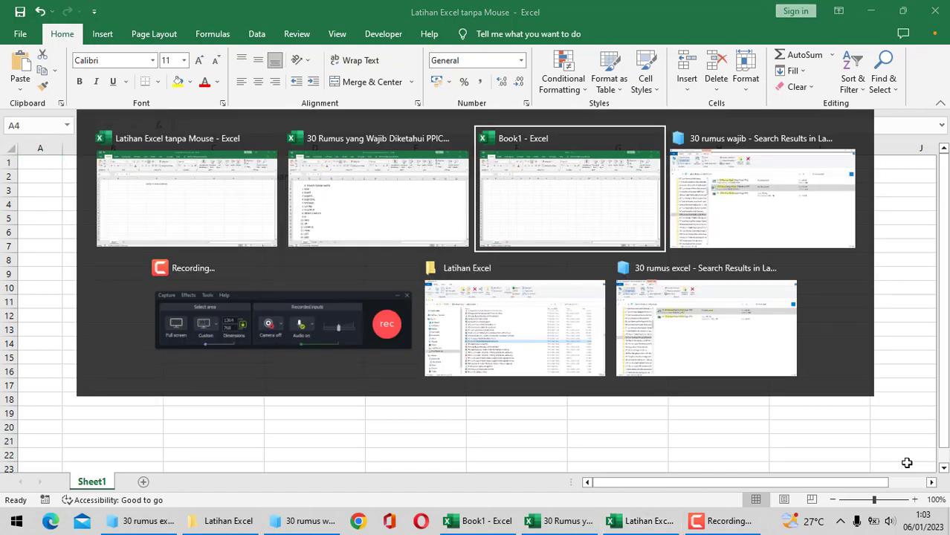
key("Tab")
key("Down")
key("Left")
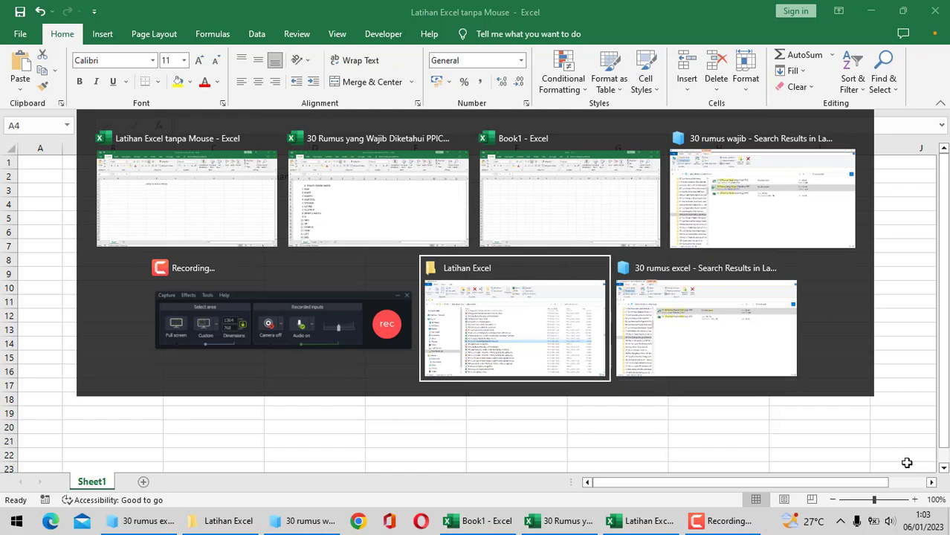
key("Up")
key("Left")
key("Left")
key("Right")
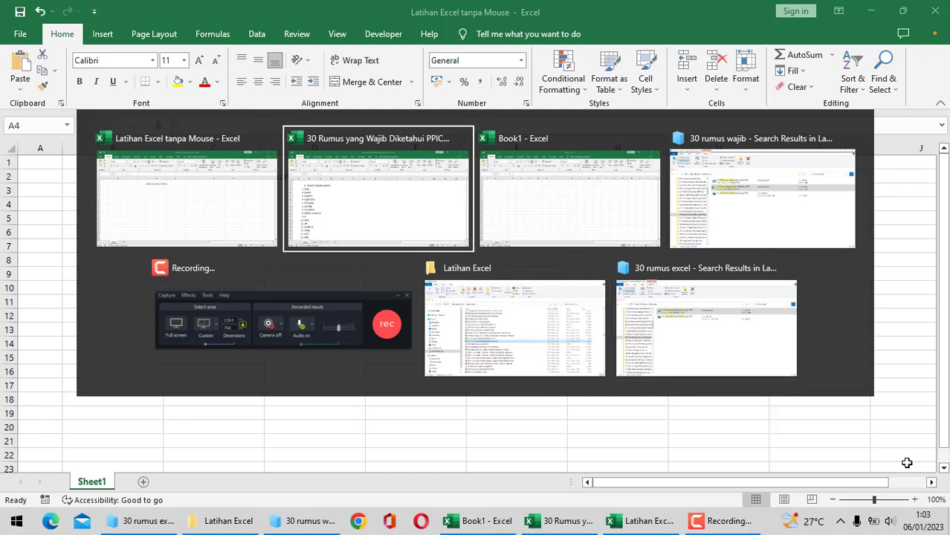
key("Left")
key("Right")
key("Return")
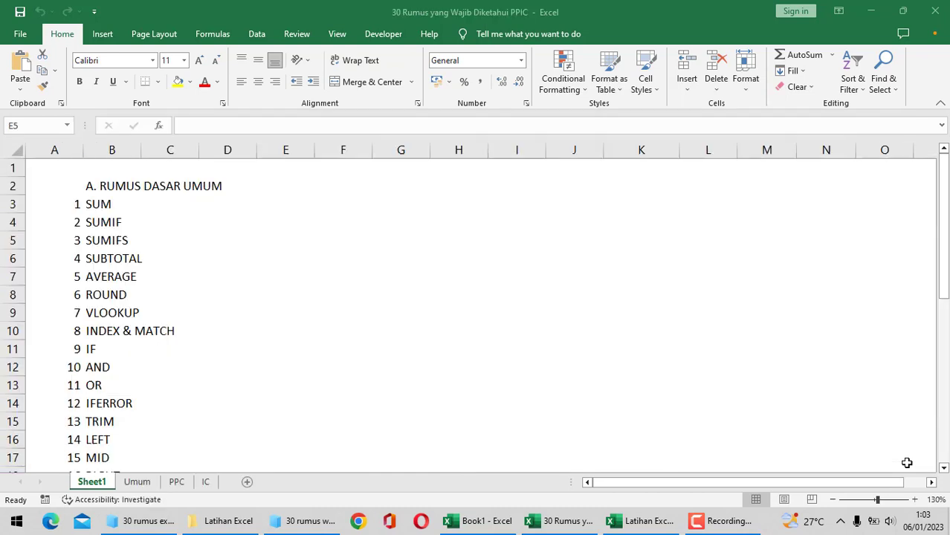
Step: Browse Sheet1's formula name list, then move to the Umum sheet with Ctrl+Page Down
key("Right")
key("Right")
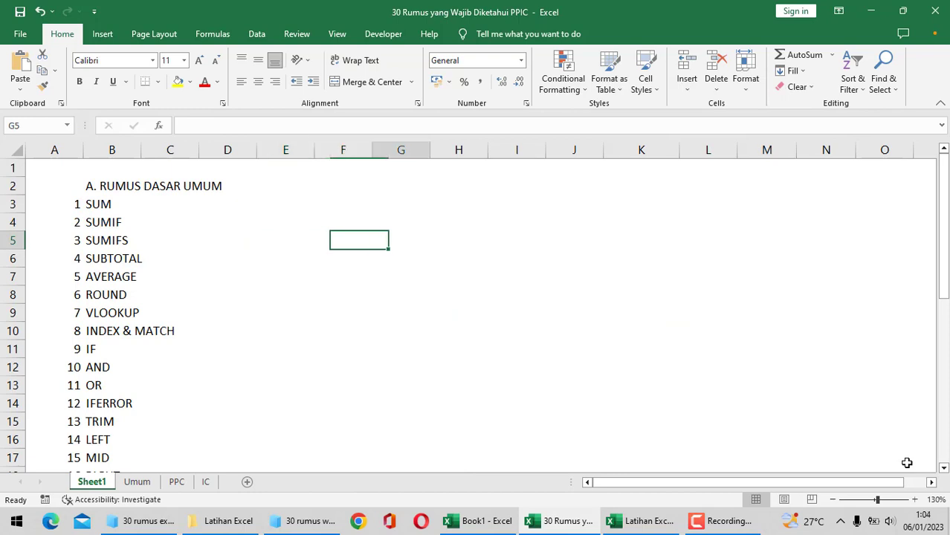
key("Right")
key("Left")
key("Left")
key("Left")
key("Left")
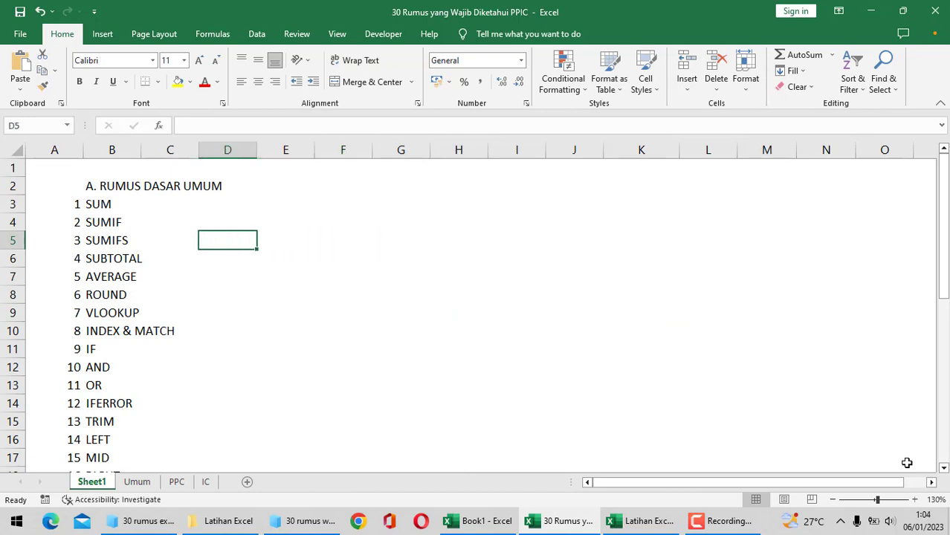
key("Left")
key("Left")
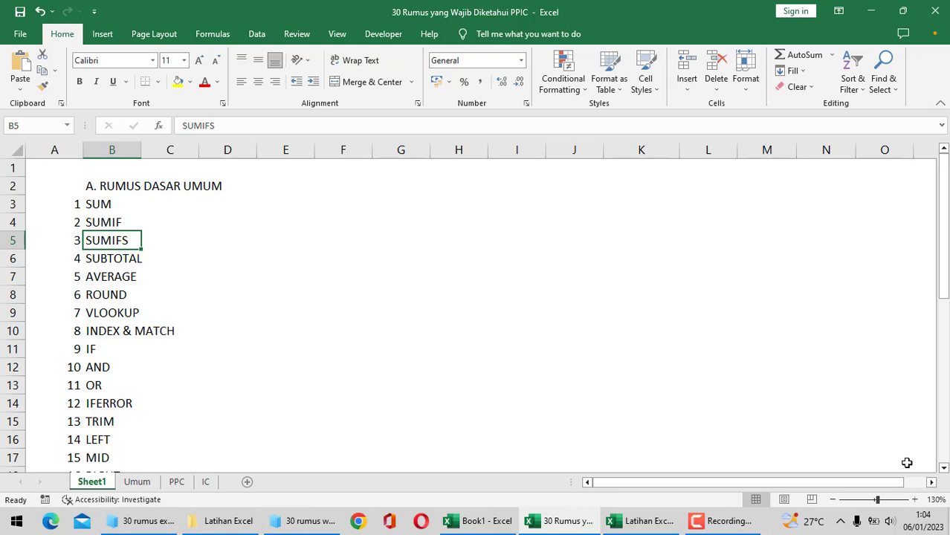
key("Down")
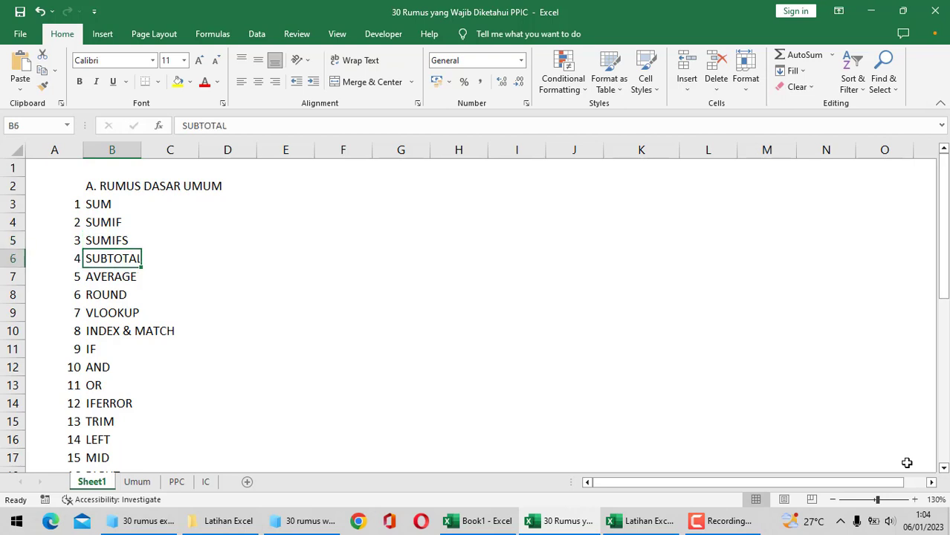
key("Down")
key("Down")
key("Down")
key("Down")
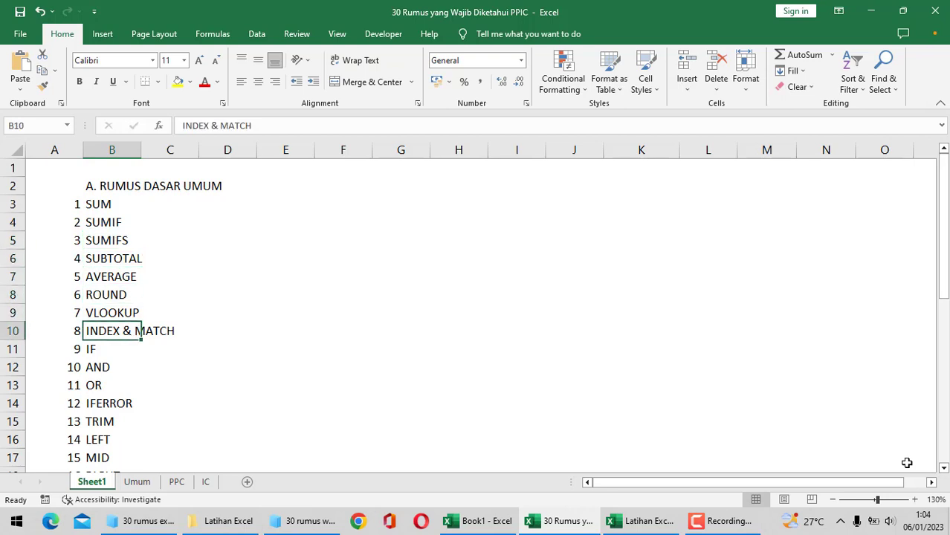
key("Down")
key("Down")
key("Down")
key("Down")
key("Down")
key("Down")
key("Down")
key("Down")
key("Down")
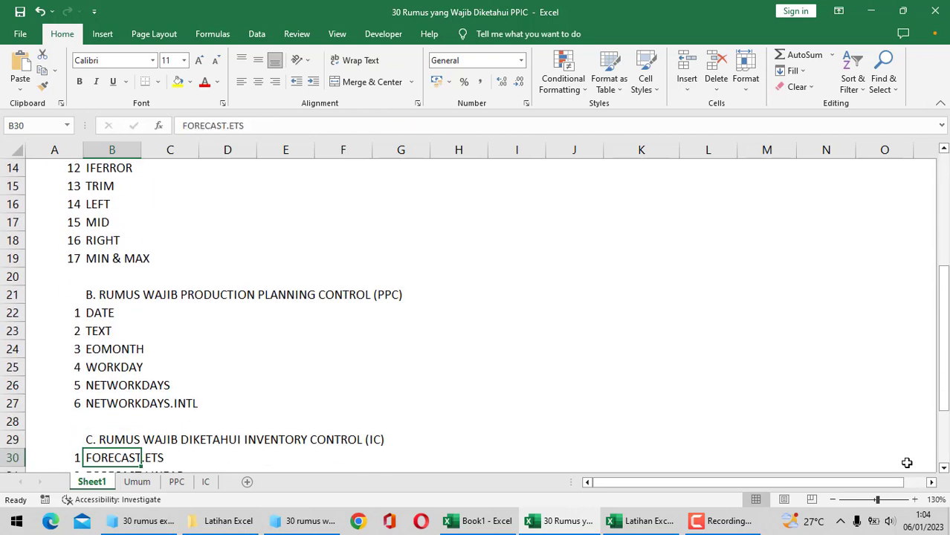
key("Down")
key("Down")
key("Down")
key("Down")
key("Down")
key("Up")
key("Up")
key("Up")
key("Up")
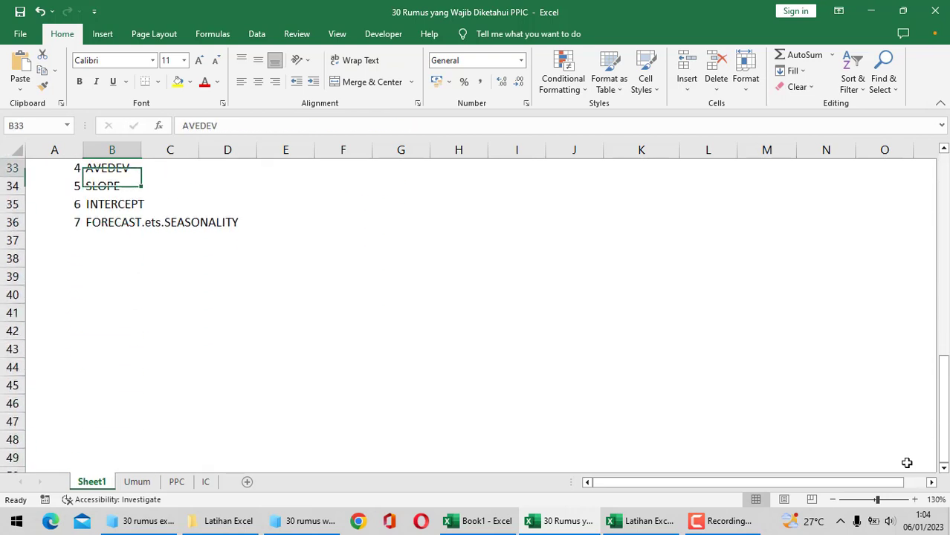
key("Up")
key("Up")
key("Up")
key("Up")
key("Up")
key("Up")
key("Up")
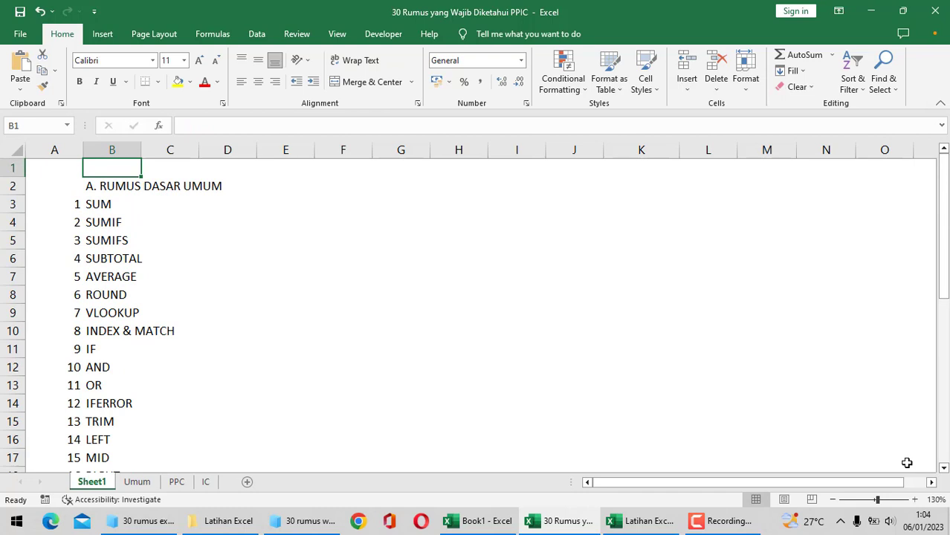
key("ctrl+Page_Down")
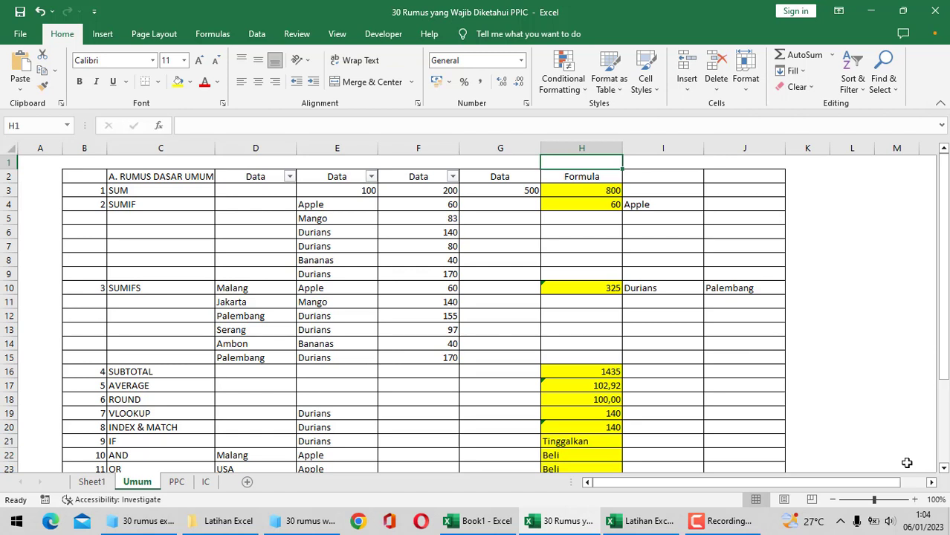
Step: Find 'left' to jump to entry 14 LEFT in the Umum table, then close Find
key("ctrl+f")
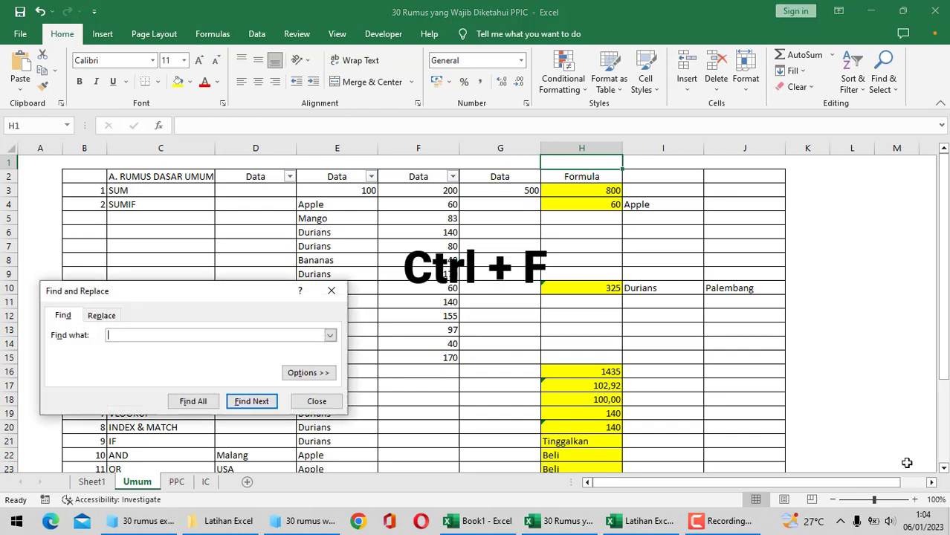
type("le")
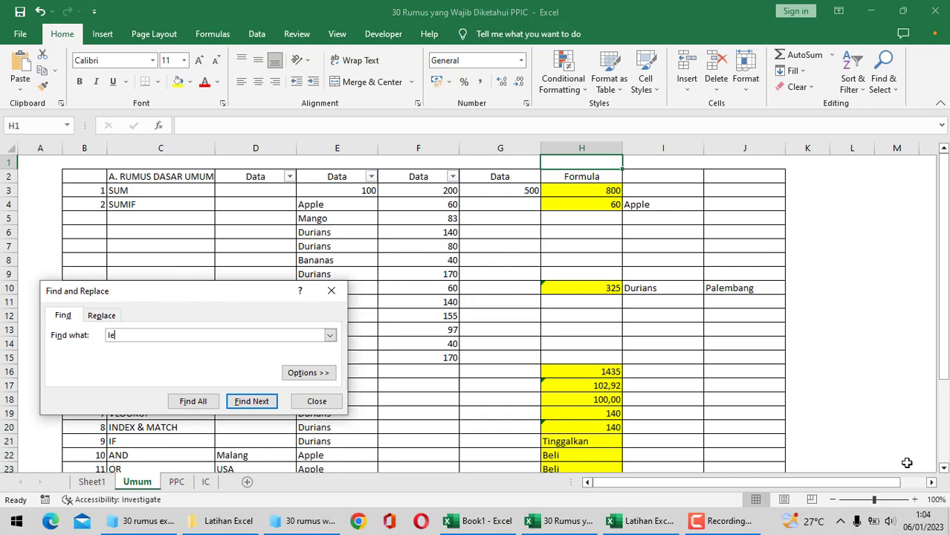
type("ft")
key("Return")
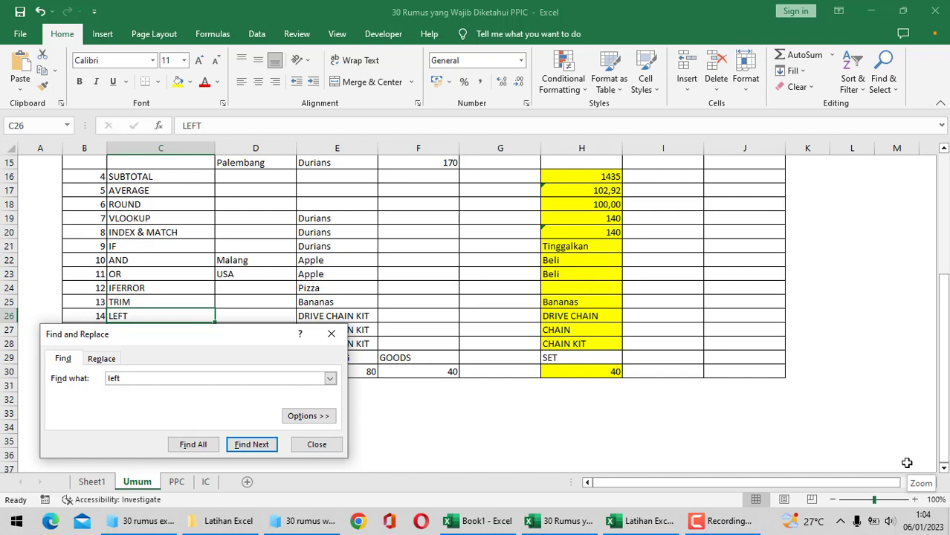
key("Escape")
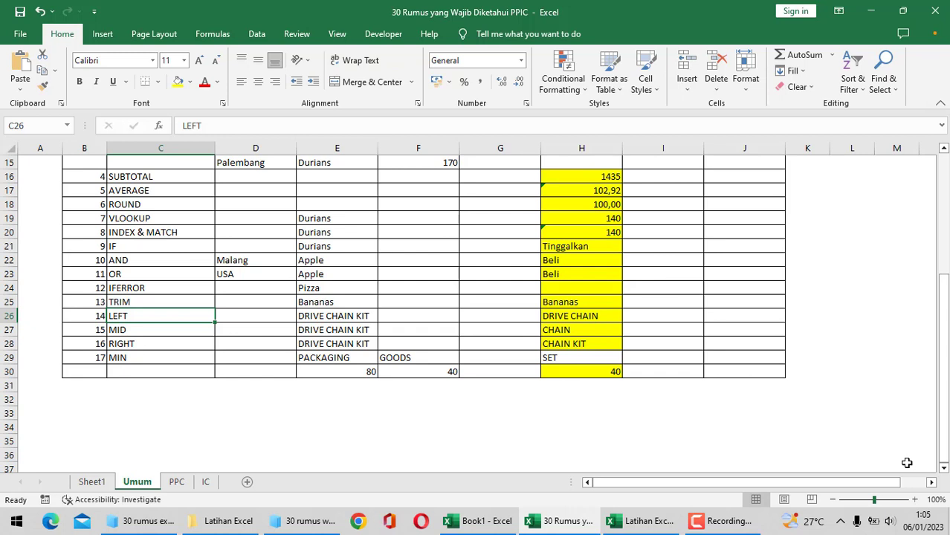
Step: Go to B2 and extend the selection across and down to cover B2:J30
key("Right")
key("Right")
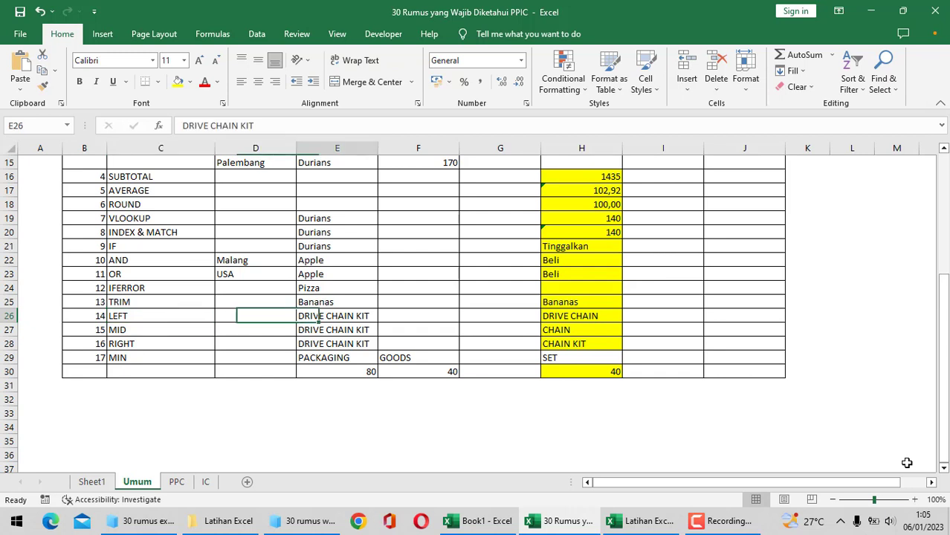
key("Right")
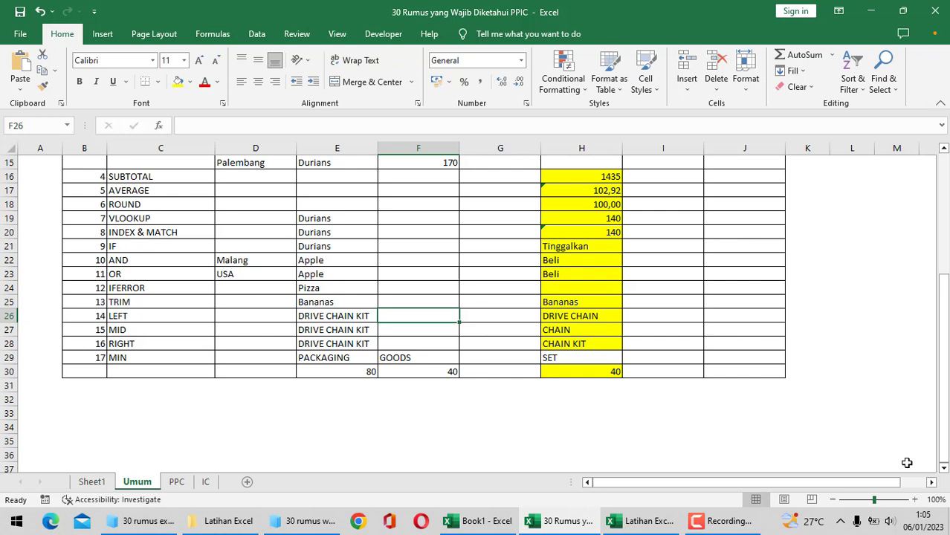
key("Left")
key("Left")
key("Left")
key("Left")
key("Up")
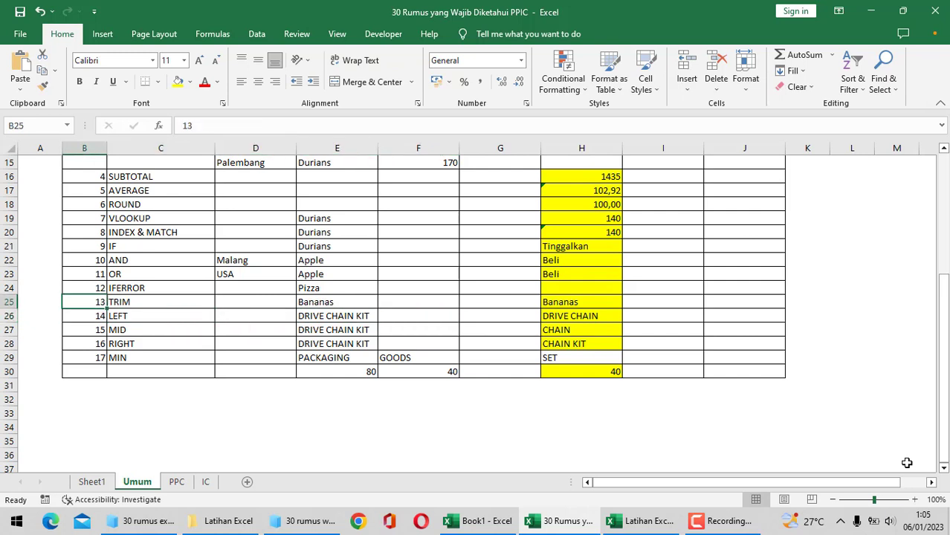
key("Up")
key("Up")
key("Up")
key("Up")
key("Up")
key("Up")
key("Down")
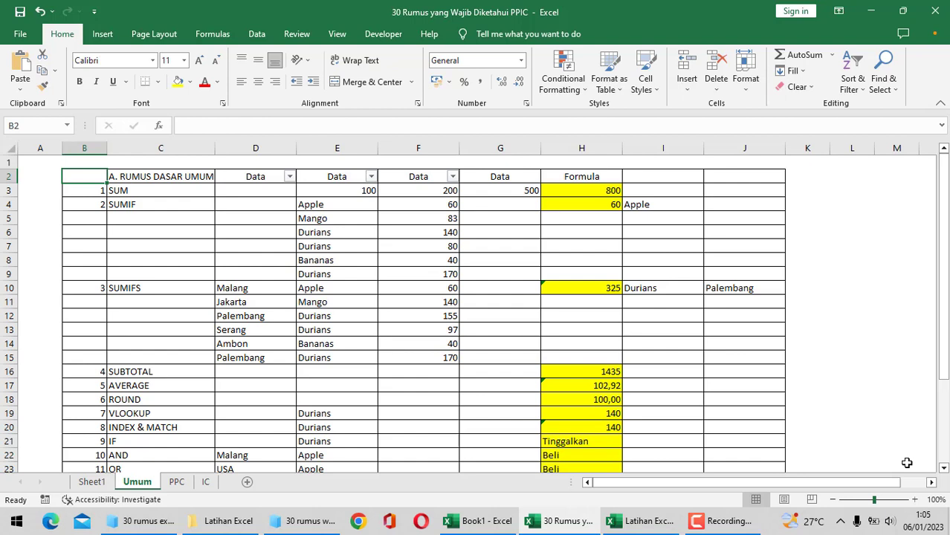
key("shift+Right")
key("shift+Right")
key("shift+Right")
key("shift+Right")
key("shift+Right")
key("shift+Right")
key("shift+Right")
key("shift+Right")
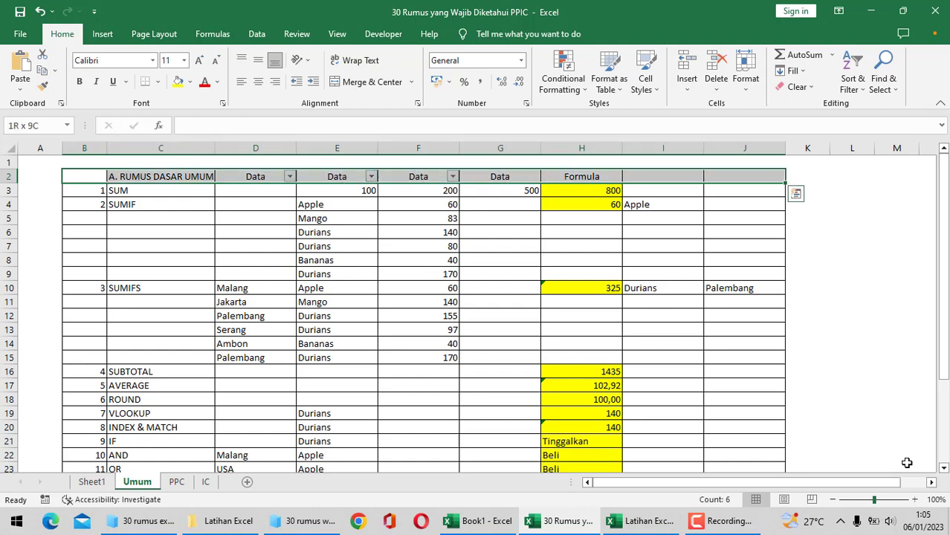
key("shift+Down")
key("shift+Down")
key("shift+Down")
key("shift+Down")
key("shift+Down")
key("shift+Down")
key("shift+Down")
key("shift+Down")
key("shift+Down")
key("shift+Down")
key("shift+Down")
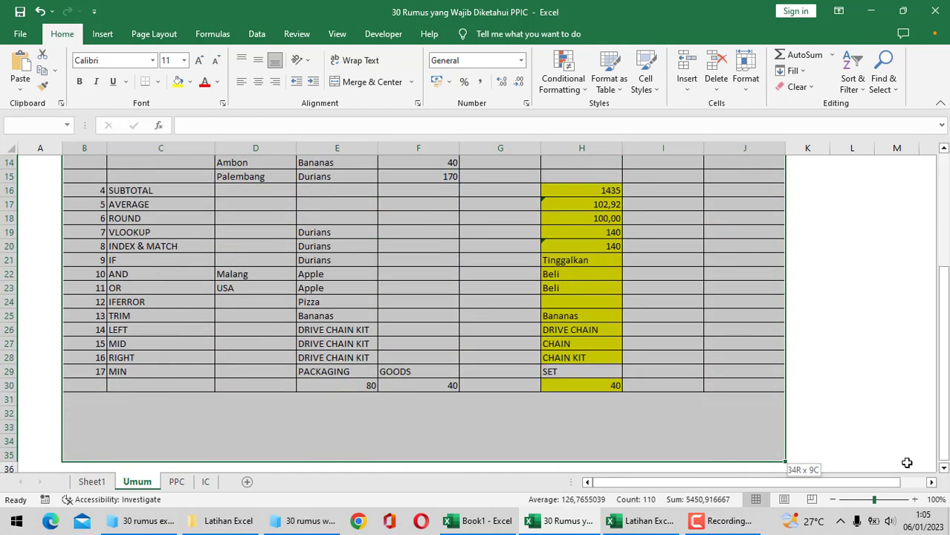
key("shift+Up")
key("shift+Up")
key("shift+Up")
key("shift+Up")
key("shift+Up")
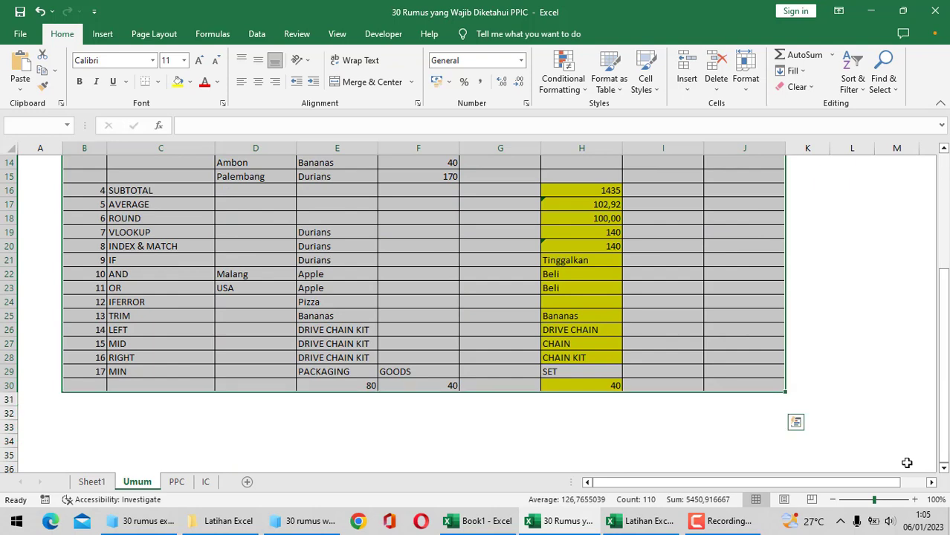
Step: Open the Border tab of Format Cells, browse line styles, then cancel the dialog
key("ctrl+1")
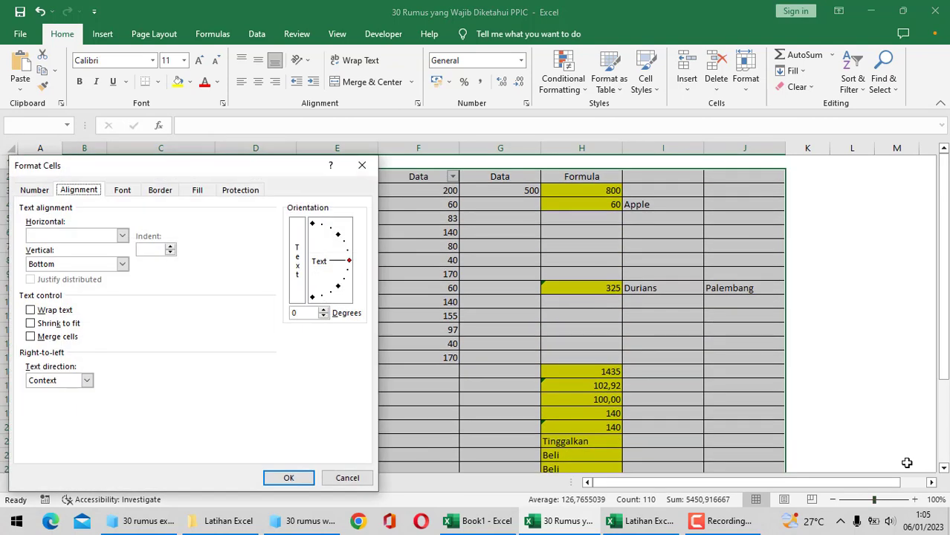
key("ctrl+Tab")
key("ctrl+Tab")
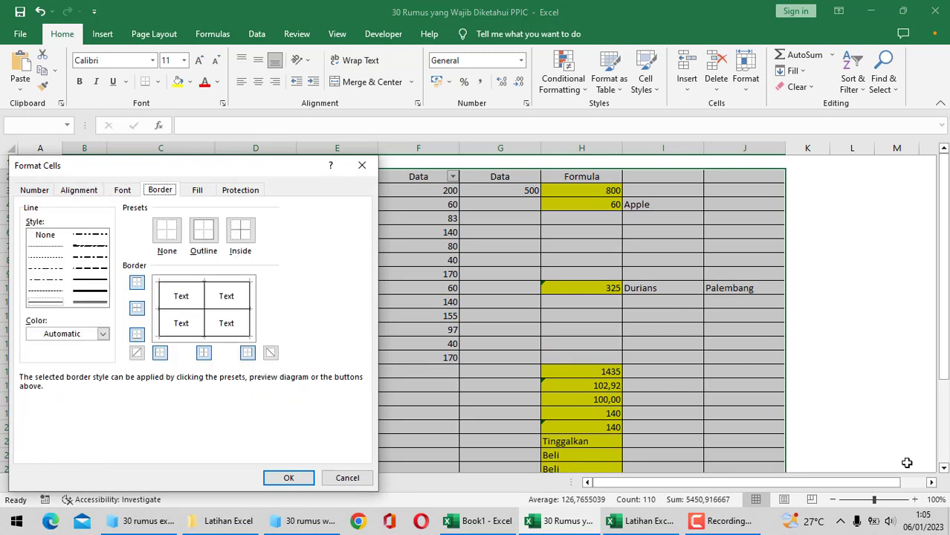
key("Tab")
key("Up")
key("Up")
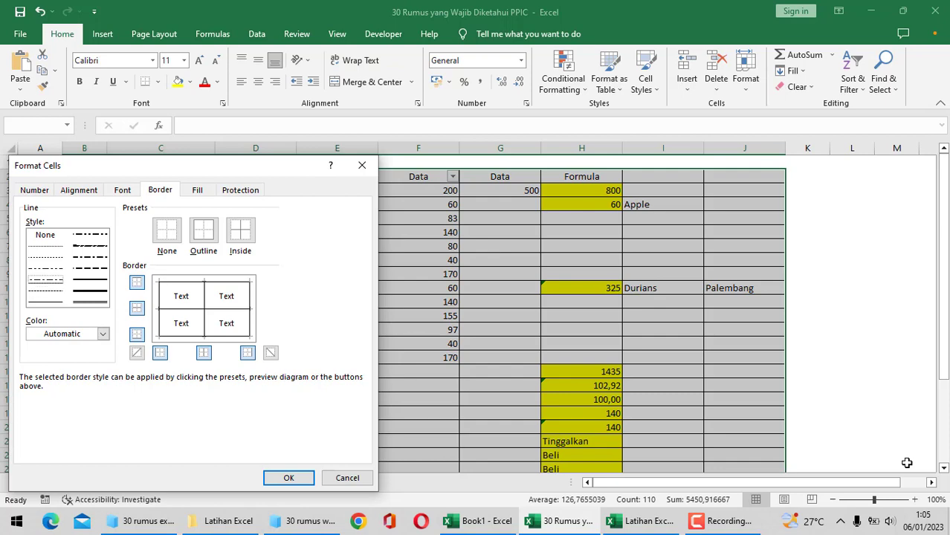
key("Up")
key("Up")
key("Up")
key("Up")
key("Escape")
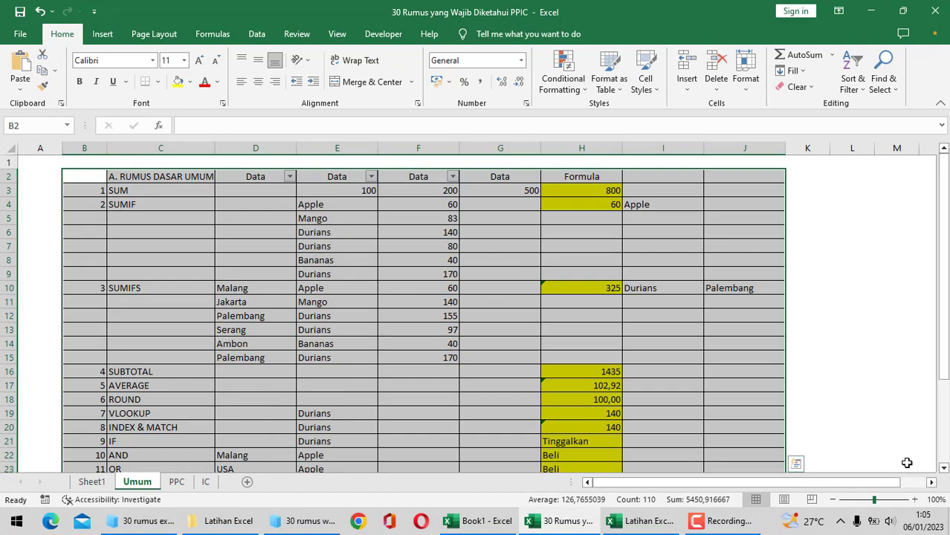
Step: Reopen Format Cells and apply the None border preset to B2:J30
key("ctrl+1")
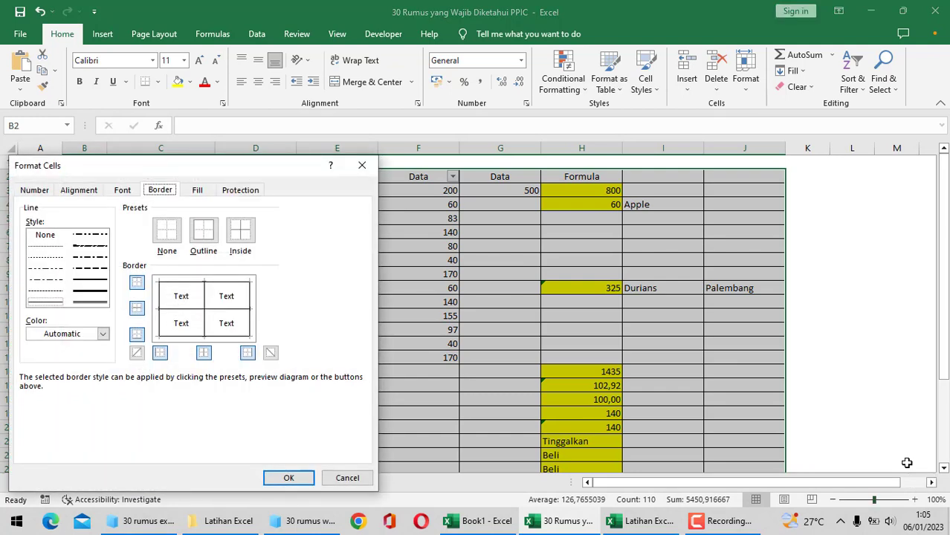
key("Tab")
key("Down")
key("Down")
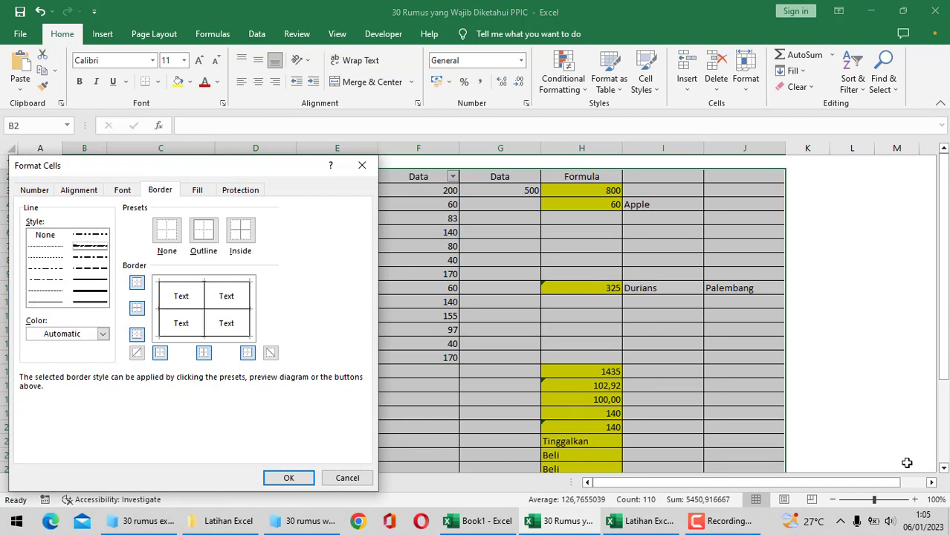
key("Up")
key("Up")
key("Up")
key("Up")
key("Up")
key("Up")
key("Up")
key("Up")
key("Tab")
key("Tab")
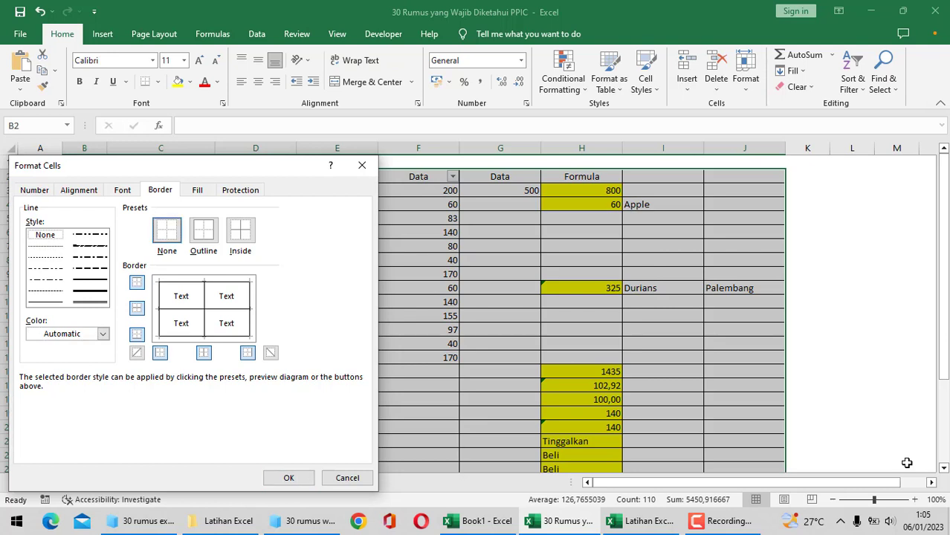
key("Tab")
key("shift+Tab")
key("space")
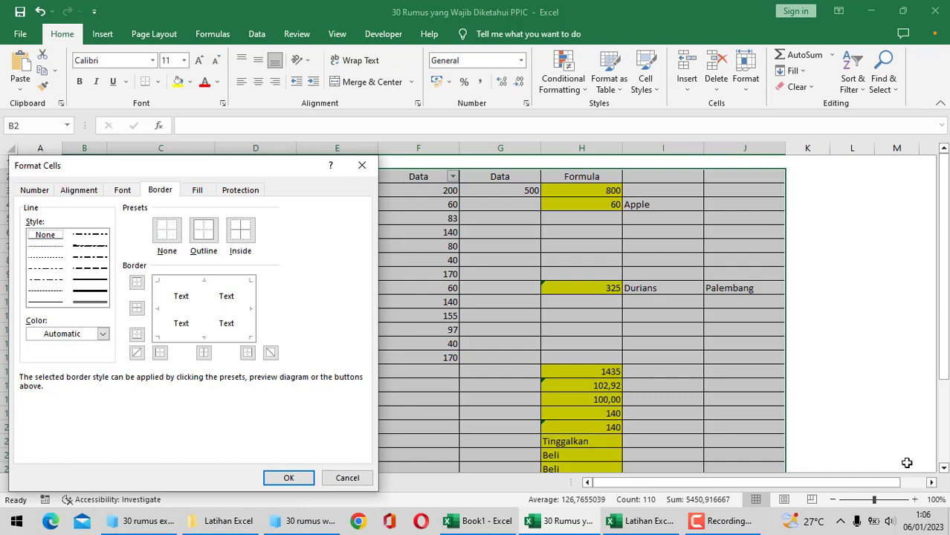
key("Return")
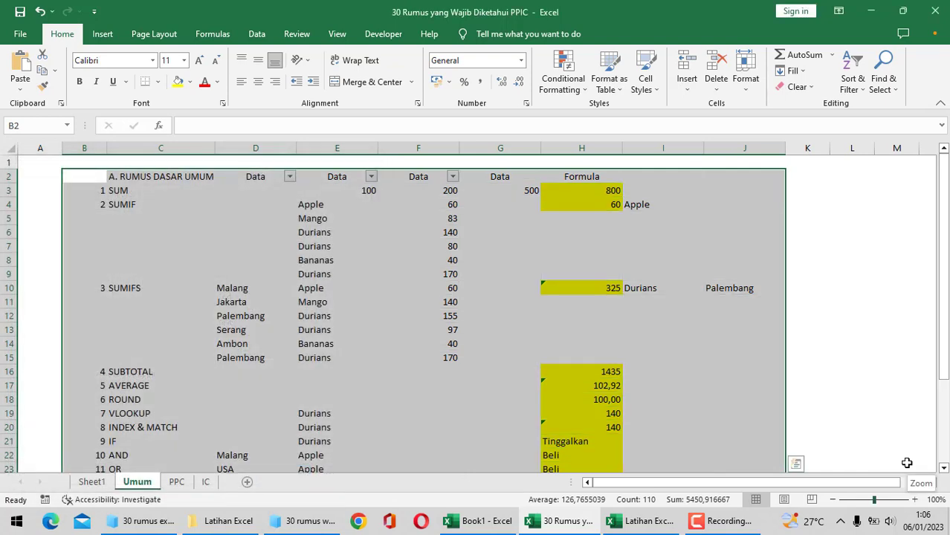
Step: Undo the border removal with Ctrl+Z so the table's cell borders come back
key("Down")
key("Right")
key("Right")
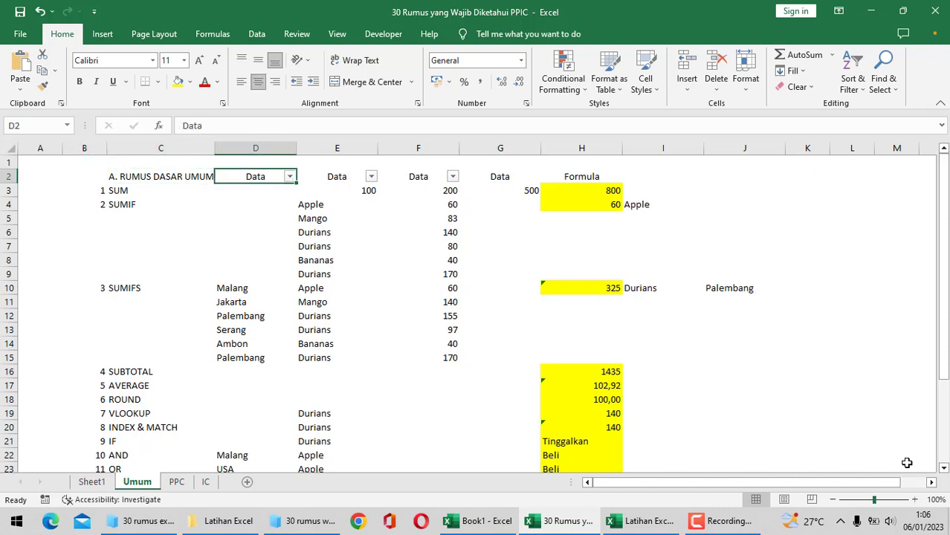
key("Right")
key("Right")
key("Right")
key("Right")
key("Right")
key("Right")
key("Right")
key("Left")
key("Left")
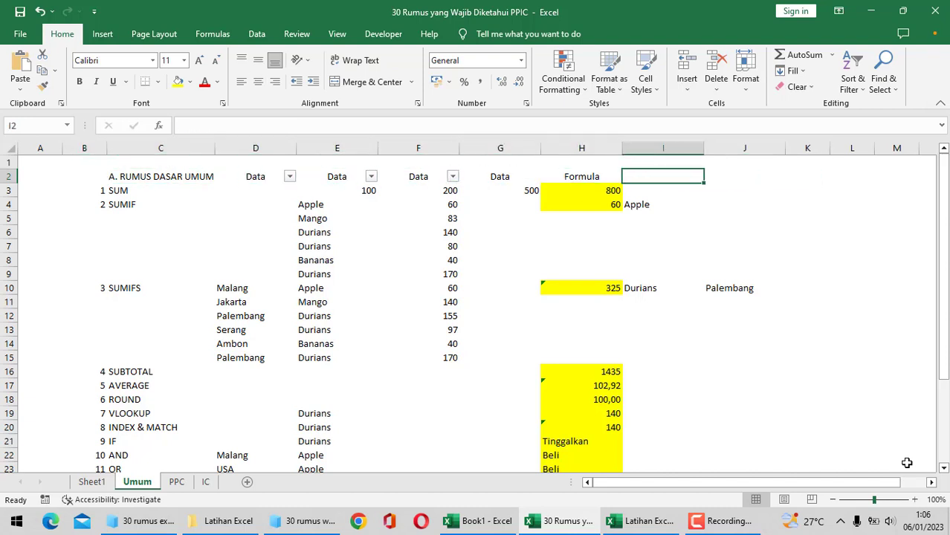
key("Left")
key("Left")
key("Left")
key("Left")
key("Left")
key("Left")
key("Left")
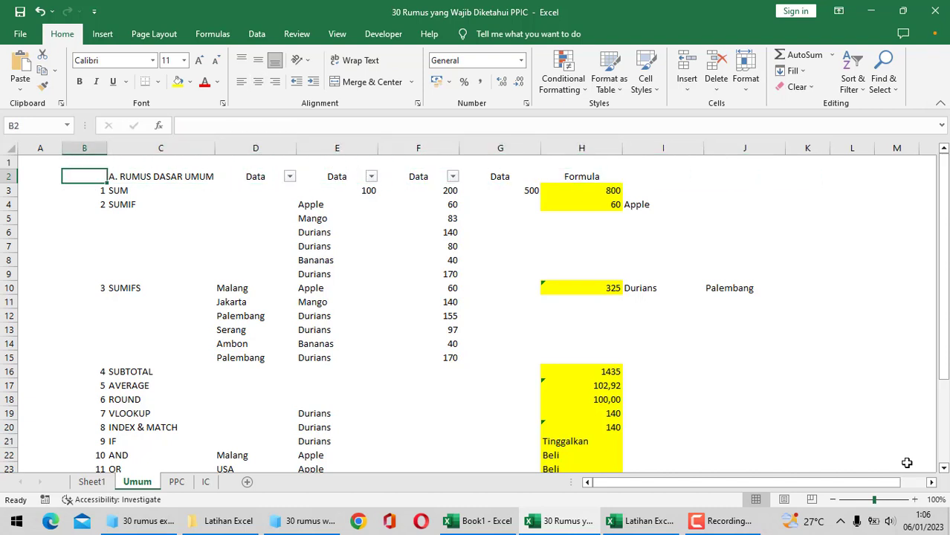
key("ctrl+z")
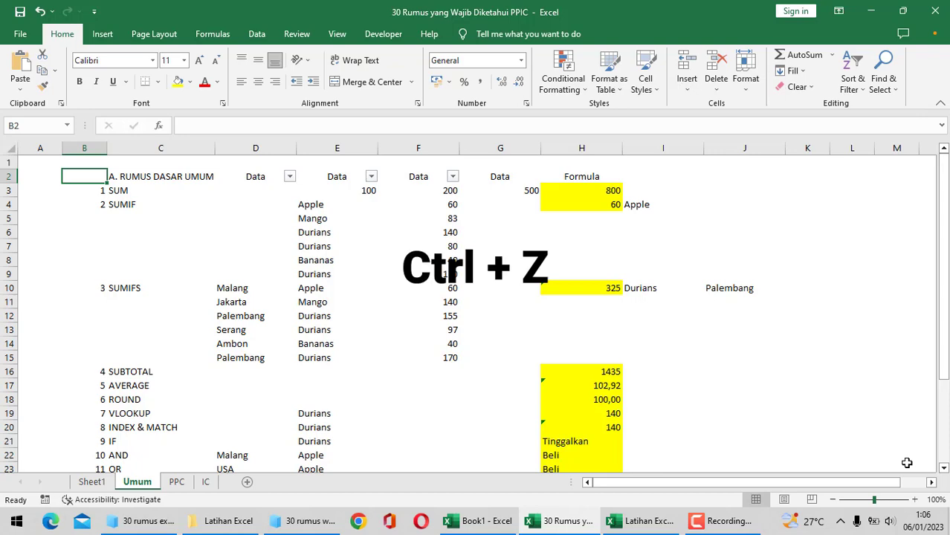
key("ctrl+z")
key("ctrl+z")
key("Down")
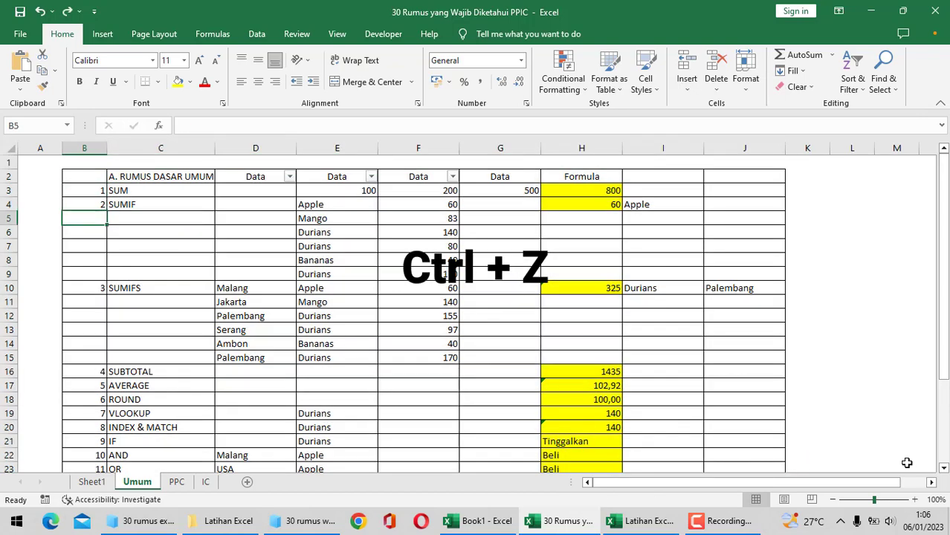
key("Down")
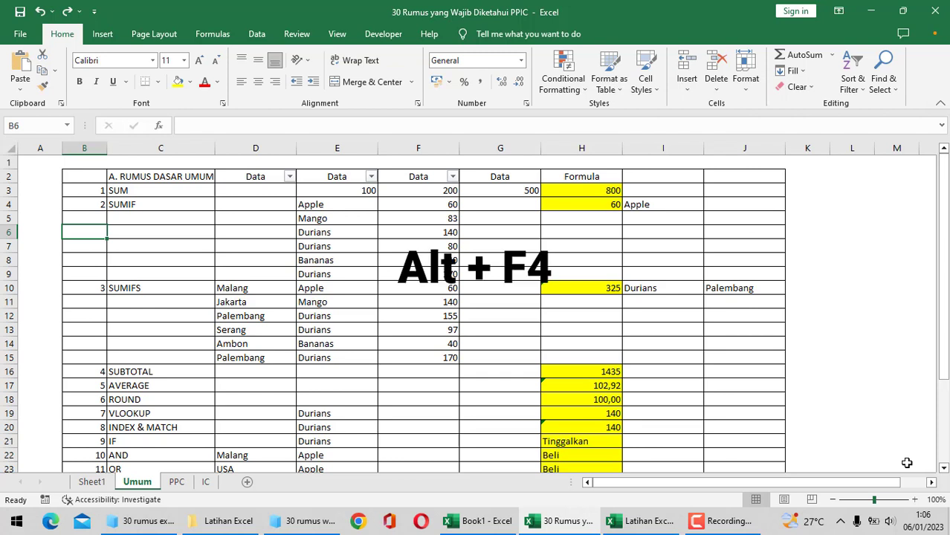
Step: Close the 30 Rumus yang Wajib Diketahui PPIC and Latihan Excel tanpa Mouse workbooks with Alt+F4
key("alt+F4")
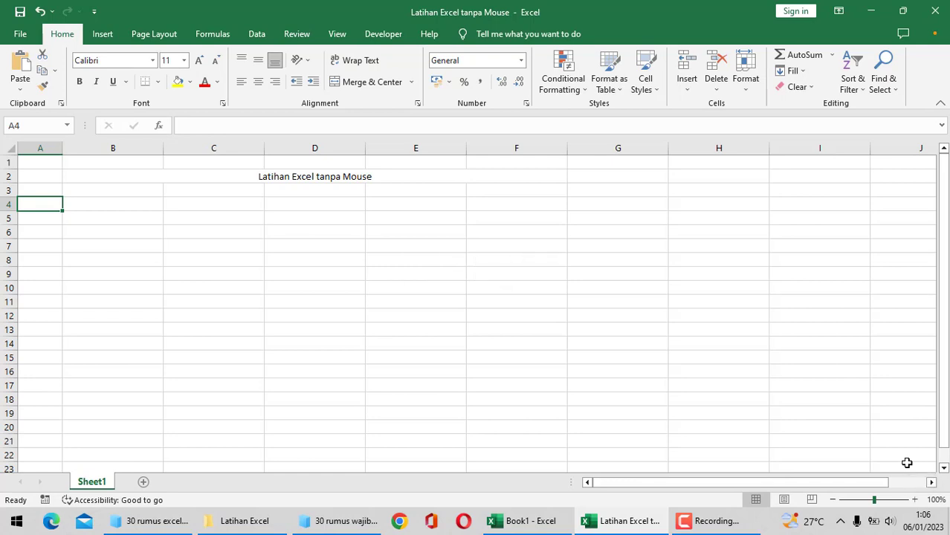
key("alt+F4")
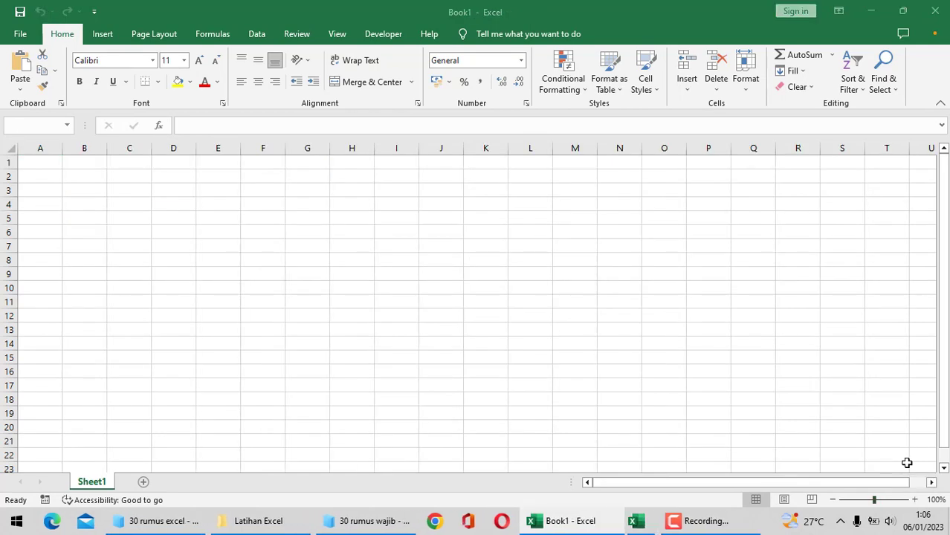